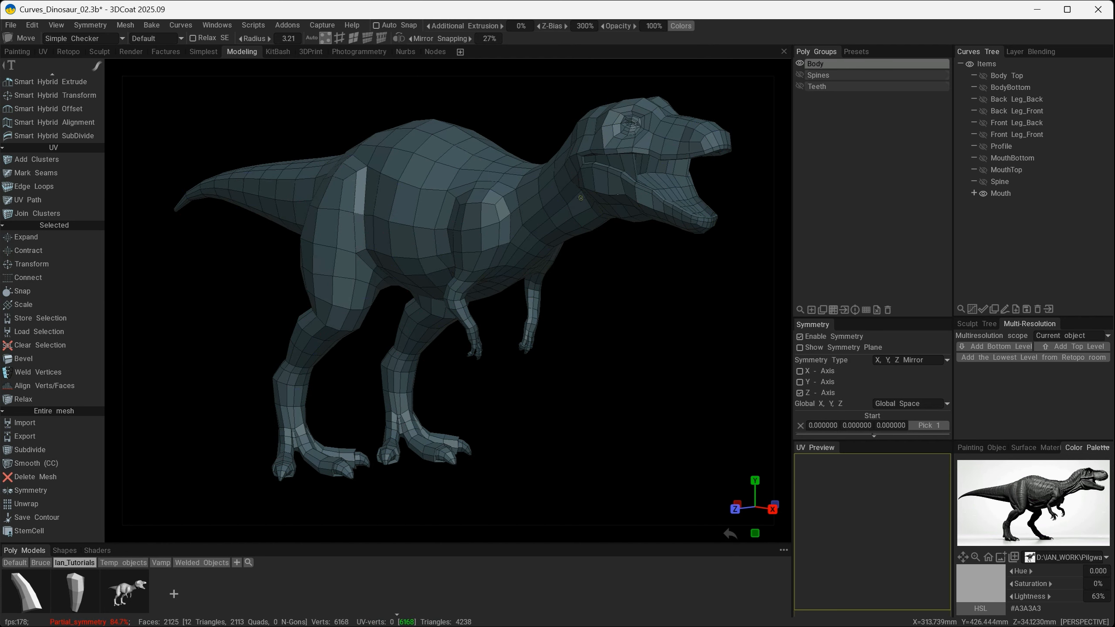
# - Subdivide the whole Body mesh smoothly, toggle the subdivision to compare it with the low-poly shape, and leave it undone
pyautogui.keyDown('alt'); pyautogui.moveTo(576, 195); pyautogui.dragTo(475, 241); pyautogui.keyUp('alt')
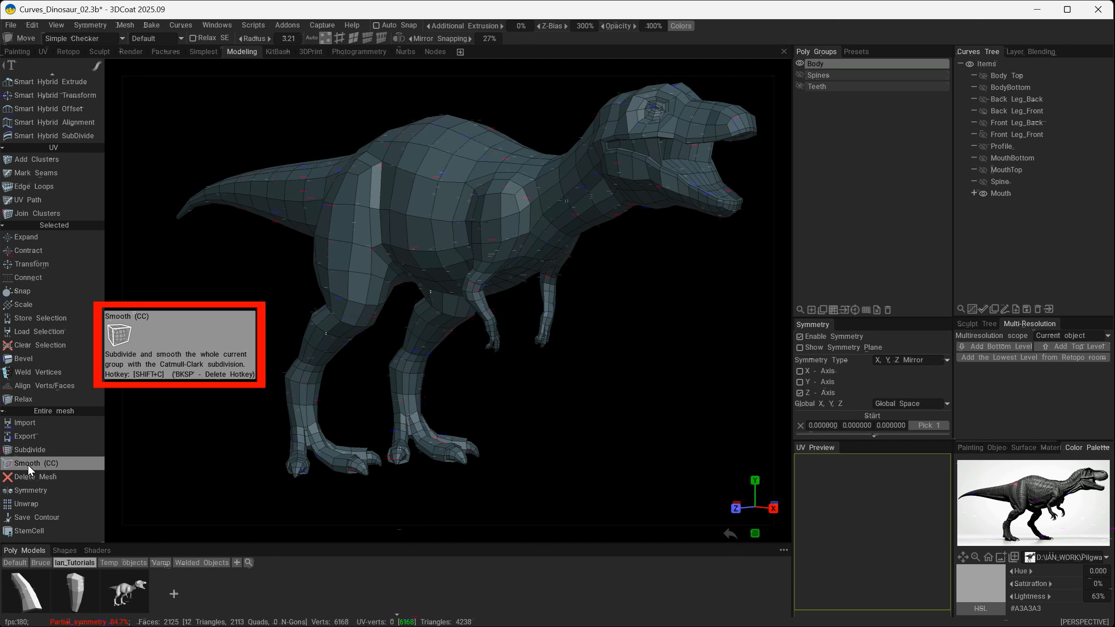
pyautogui.click(446, 14)
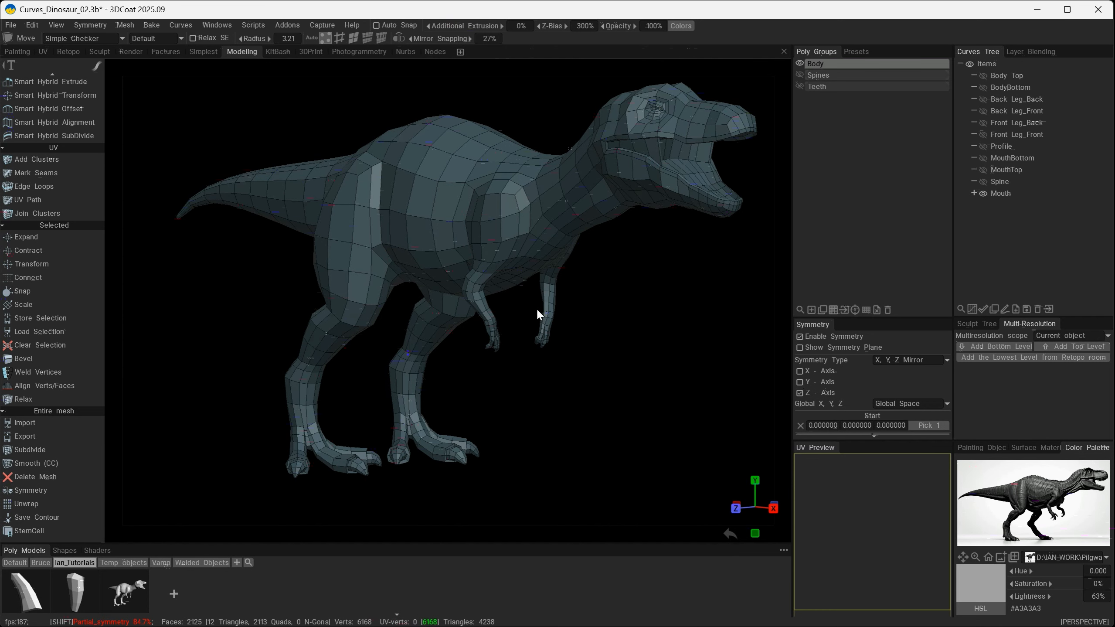
pyautogui.hotkey('shift', 'd')
pyautogui.keyDown('alt'); pyautogui.moveTo(604, 381); pyautogui.dragTo(473, 175); pyautogui.keyUp('alt')
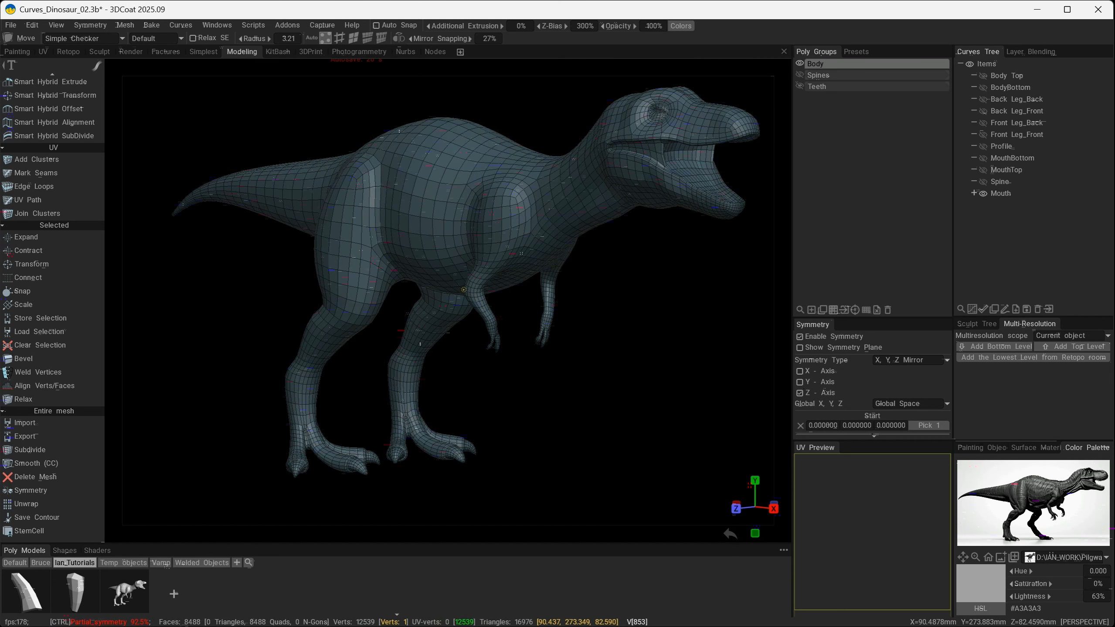
pyautogui.hotkey('ctrl', 'z')
pyautogui.moveTo(473, 249)
pyautogui.keyDown('alt'); pyautogui.mouseDown()
pyautogui.moveTo(484, 240)
pyautogui.moveTo(477, 247)
pyautogui.mouseUp(); pyautogui.keyUp('alt')
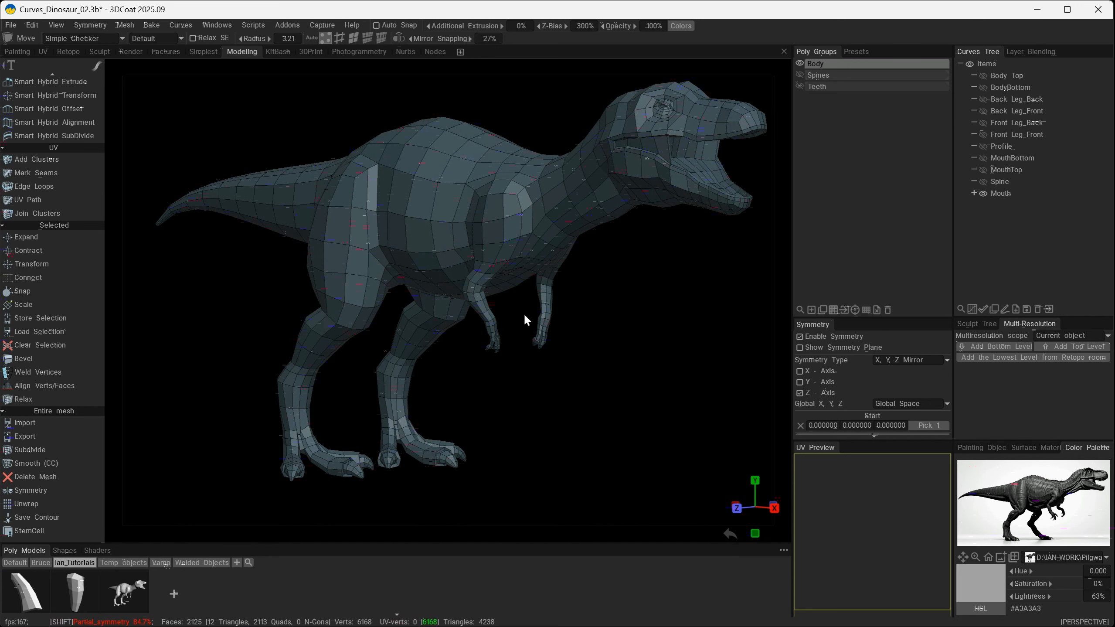
pyautogui.hotkey('ctrl', 'y')
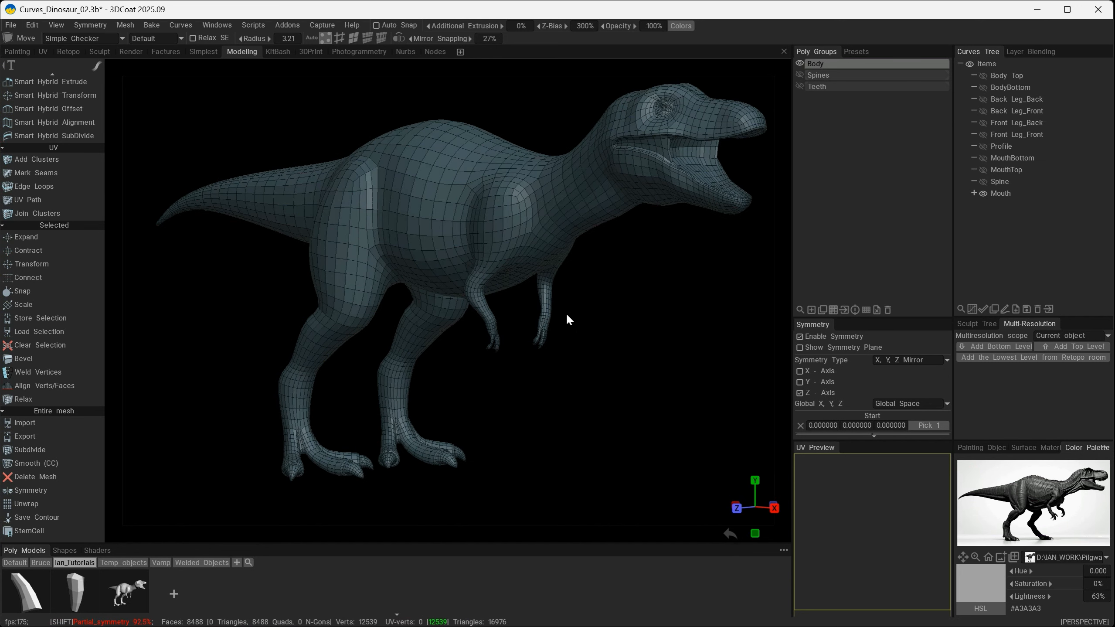
pyautogui.moveTo(566, 313)
pyautogui.keyDown('alt'); pyautogui.mouseDown()
pyautogui.moveTo(583, 300)
pyautogui.moveTo(604, 237)
pyautogui.moveTo(458, 346)
pyautogui.moveTo(576, 321)
pyautogui.mouseUp(); pyautogui.keyUp('alt')
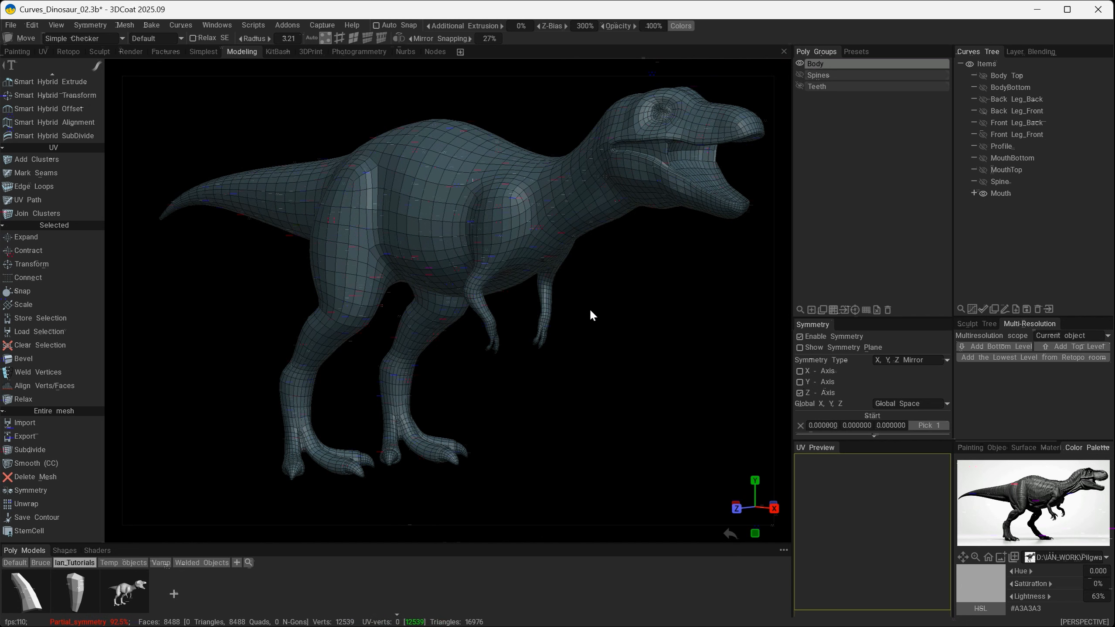
pyautogui.hotkey('ctrl', 'z')
# - Adjust the dinosaur's neck vertices using the Move tool with a brush radius of 15.8
pyautogui.keyDown('alt'); pyautogui.moveTo(591, 308); pyautogui.dragTo(608, 171); pyautogui.keyUp('alt')
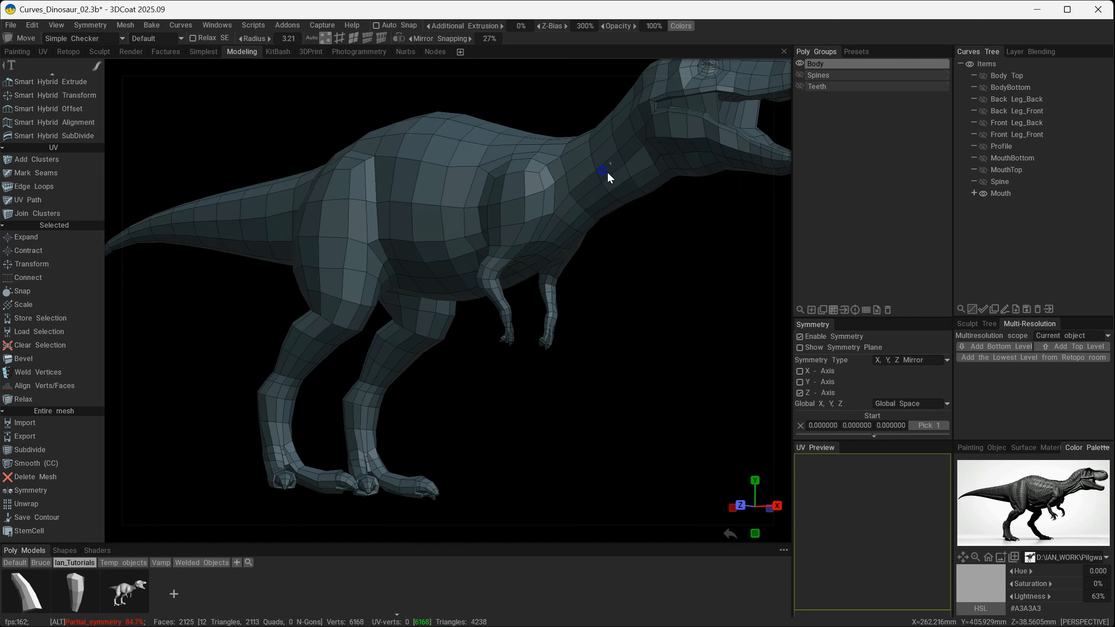
pyautogui.keyDown('alt'); pyautogui.moveTo(608, 171); pyautogui.dragTo(645, 164, button='right'); pyautogui.keyUp('alt')
pyautogui.moveTo(646, 165)
pyautogui.keyDown('alt'); pyautogui.mouseDown(button='middle')
pyautogui.moveTo(630, 178)
pyautogui.moveTo(639, 176)
pyautogui.mouseUp(button='middle'); pyautogui.keyUp('alt')
pyautogui.keyDown('alt'); pyautogui.moveTo(558, 347); pyautogui.dragTo(622, 298, button='right'); pyautogui.keyUp('alt')
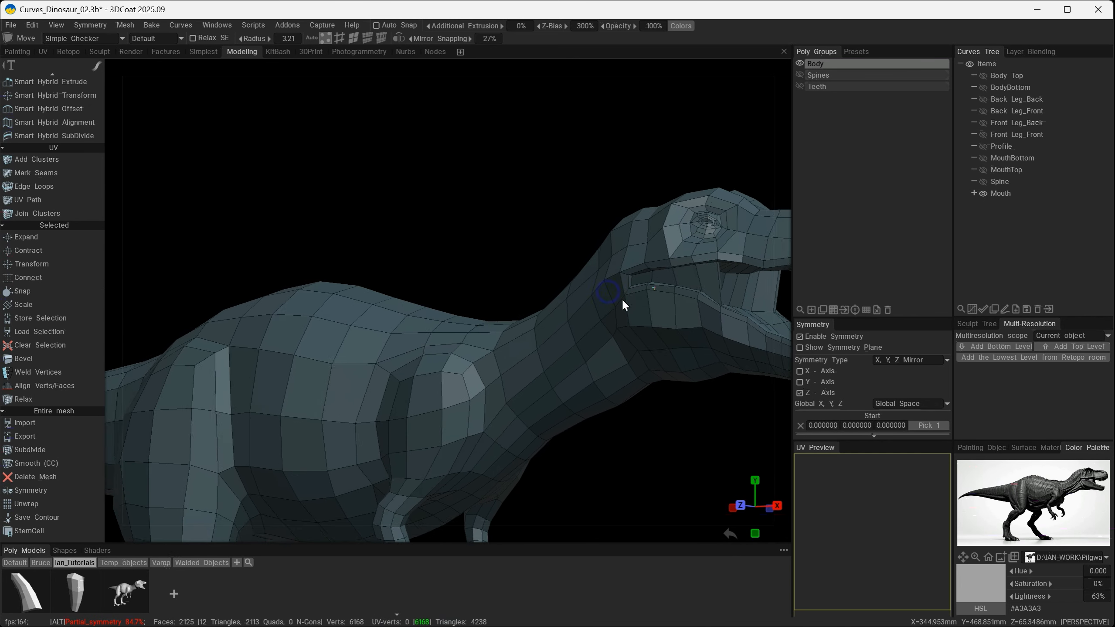
pyautogui.keyDown('alt'); pyautogui.moveTo(618, 314); pyautogui.dragTo(424, 308); pyautogui.keyUp('alt')
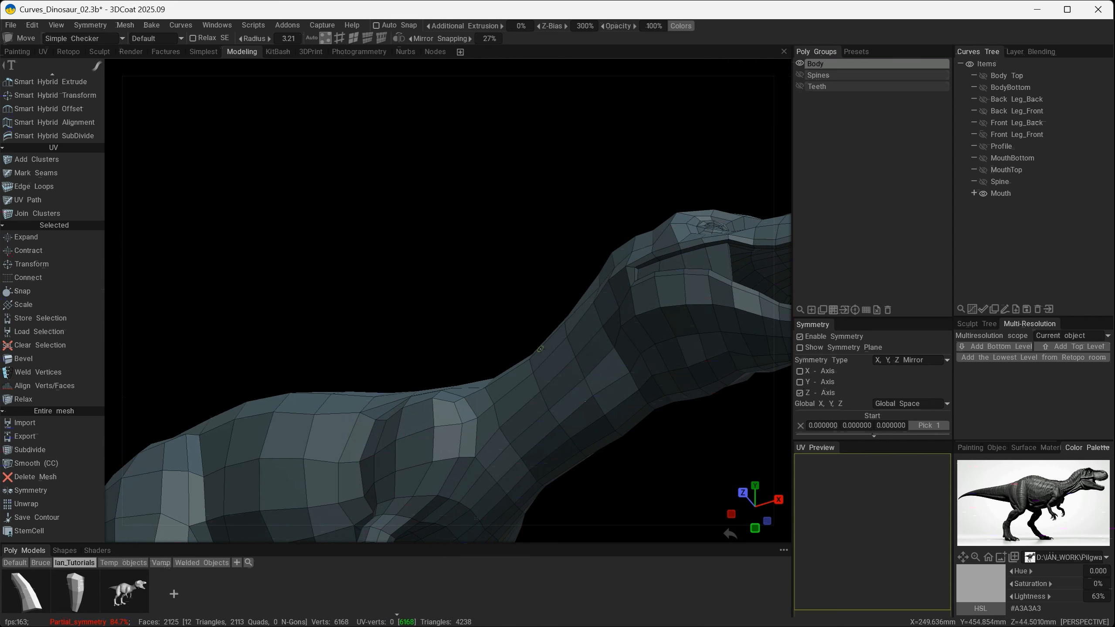
pyautogui.press('space')
pyautogui.click(323, 343)
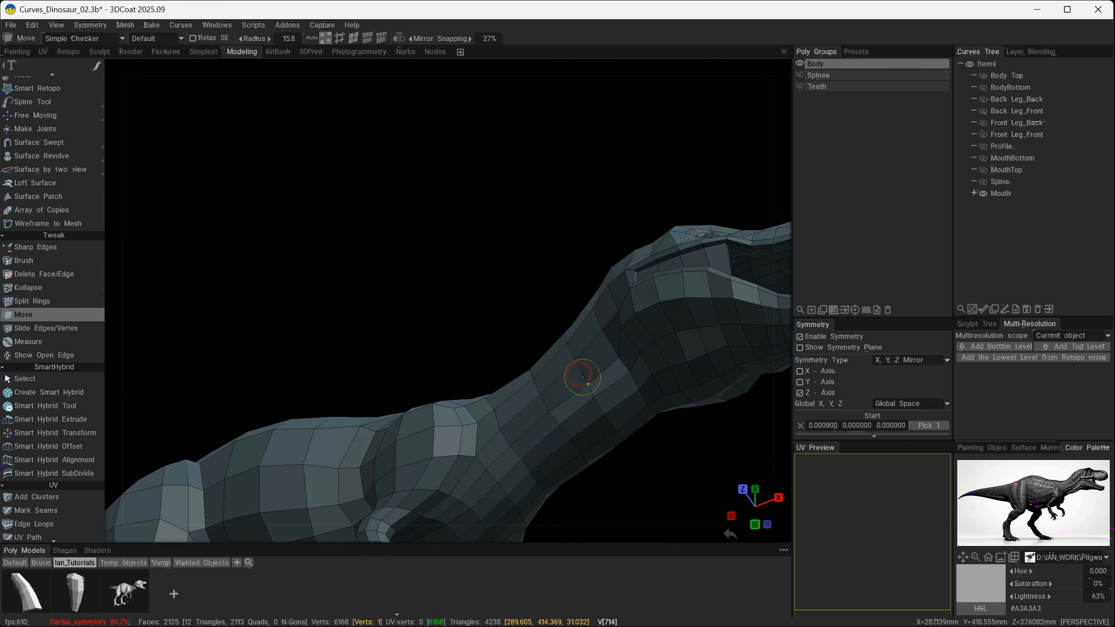
pyautogui.keyDown('alt'); pyautogui.moveTo(580, 379); pyautogui.dragTo(674, 456); pyautogui.keyUp('alt')
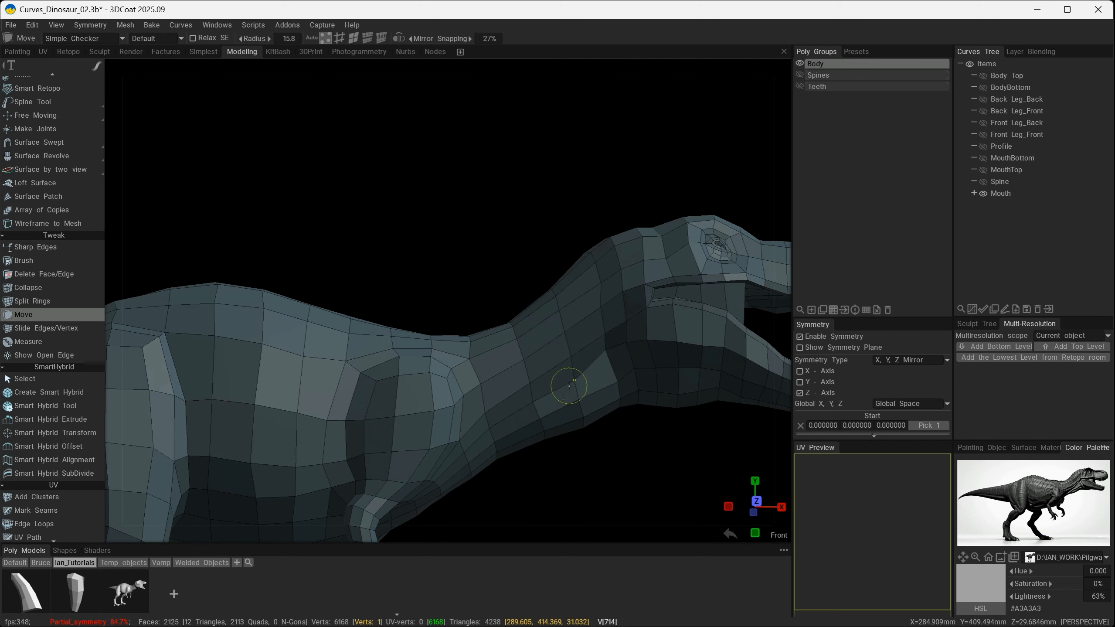
pyautogui.keyDown('alt'); pyautogui.moveTo(605, 354); pyautogui.dragTo(452, 389); pyautogui.keyUp('alt')
pyautogui.scroll(-3, 453, 390)
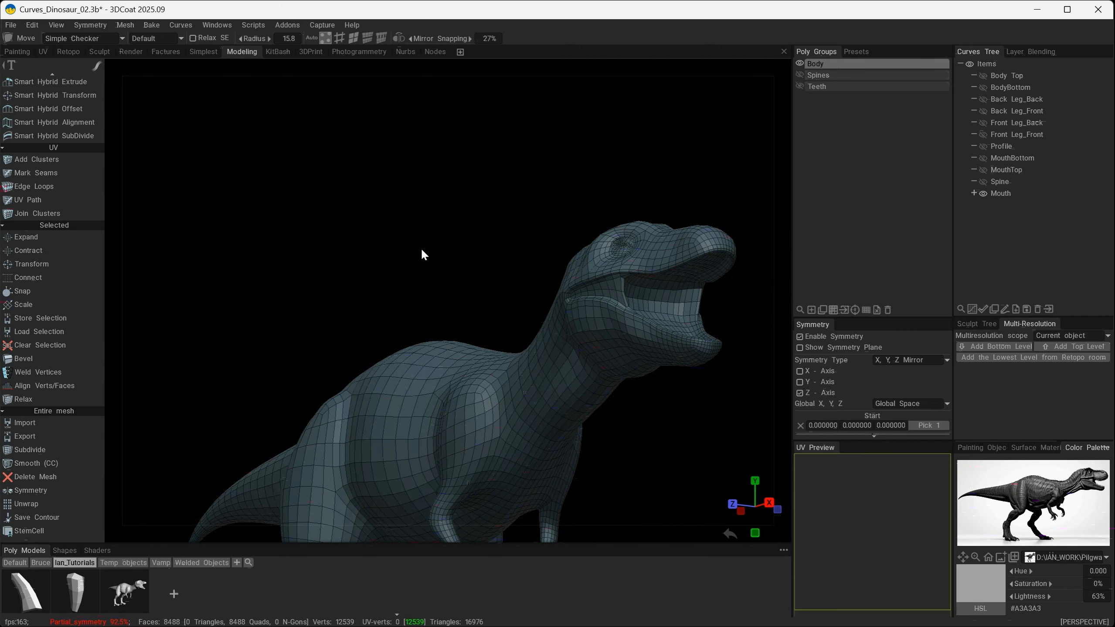
# - Subdivide the body mesh to check the smoothed neck contour from the side and below, and undo the subdivision
pyautogui.keyDown('alt'); pyautogui.moveTo(421, 248); pyautogui.dragTo(648, 317); pyautogui.keyUp('alt')
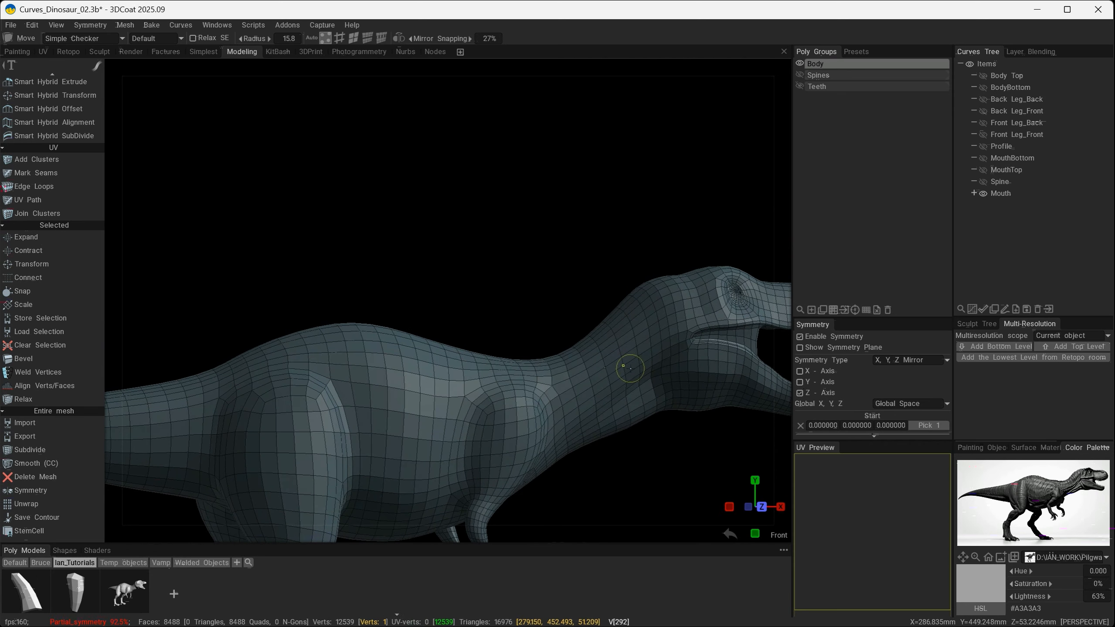
pyautogui.keyDown('alt'); pyautogui.moveTo(517, 369); pyautogui.dragTo(302, 296); pyautogui.keyUp('alt')
pyautogui.moveTo(445, 346)
pyautogui.keyDown('alt'); pyautogui.mouseDown()
pyautogui.moveTo(416, 299)
pyautogui.moveTo(417, 231)
pyautogui.moveTo(463, 334)
pyautogui.moveTo(411, 351)
pyautogui.moveTo(590, 376)
pyautogui.moveTo(620, 314)
pyautogui.moveTo(653, 418)
pyautogui.moveTo(553, 393)
pyautogui.moveTo(548, 349)
pyautogui.mouseUp(); pyautogui.keyUp('alt')
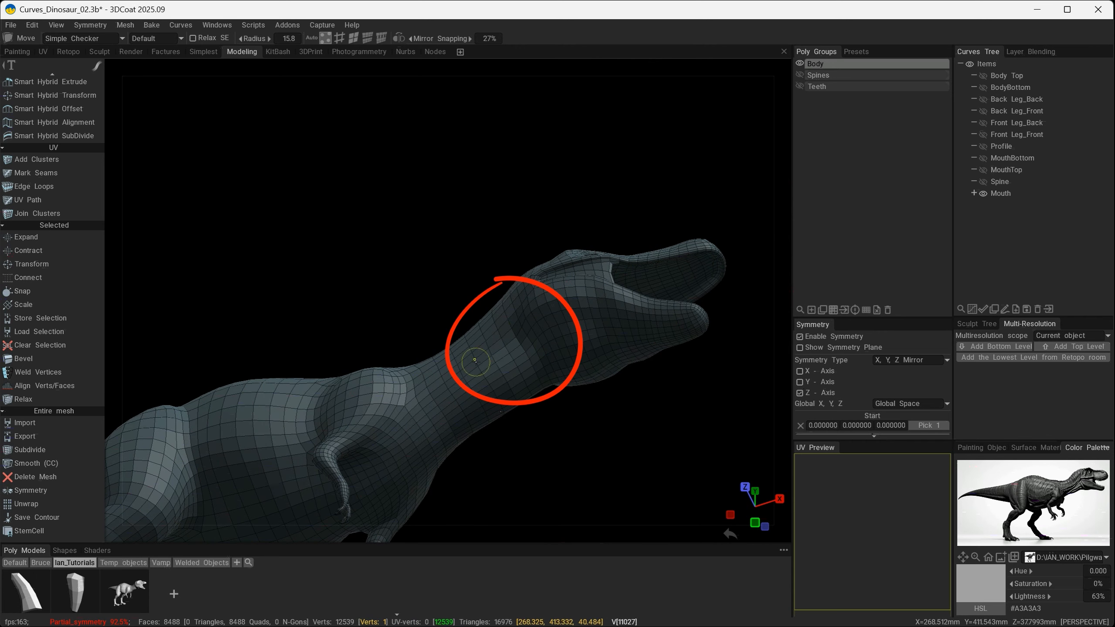
pyautogui.moveTo(487, 329)
pyautogui.keyDown('alt'); pyautogui.mouseDown()
pyautogui.moveTo(489, 353)
pyautogui.moveTo(593, 417)
pyautogui.moveTo(438, 454)
pyautogui.moveTo(612, 415)
pyautogui.moveTo(555, 350)
pyautogui.mouseUp(); pyautogui.keyUp('alt')
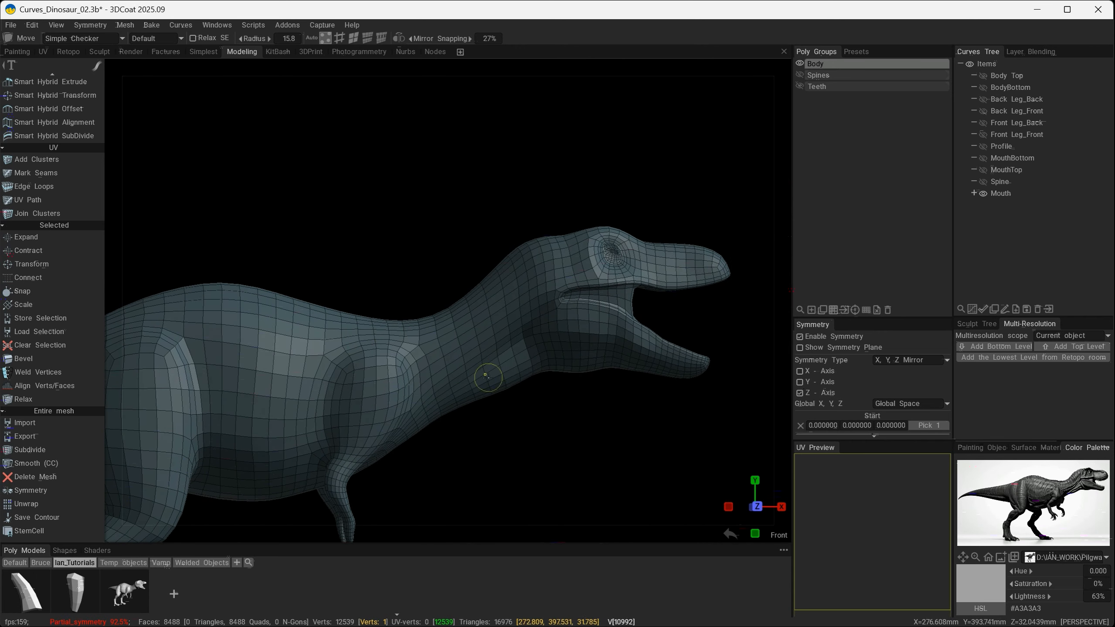
pyautogui.moveTo(571, 435)
pyautogui.keyDown('alt'); pyautogui.mouseDown()
pyautogui.moveTo(378, 426)
pyautogui.moveTo(418, 398)
pyautogui.moveTo(408, 430)
pyautogui.moveTo(573, 436)
pyautogui.moveTo(558, 436)
pyautogui.moveTo(589, 413)
pyautogui.moveTo(572, 417)
pyautogui.moveTo(581, 435)
pyautogui.moveTo(628, 432)
pyautogui.moveTo(533, 343)
pyautogui.moveTo(543, 278)
pyautogui.mouseUp(); pyautogui.keyUp('alt')
pyautogui.hotkey('ctrl', 'z')
pyautogui.keyDown('alt'); pyautogui.moveTo(561, 377); pyautogui.dragTo(543, 386); pyautogui.keyUp('alt')
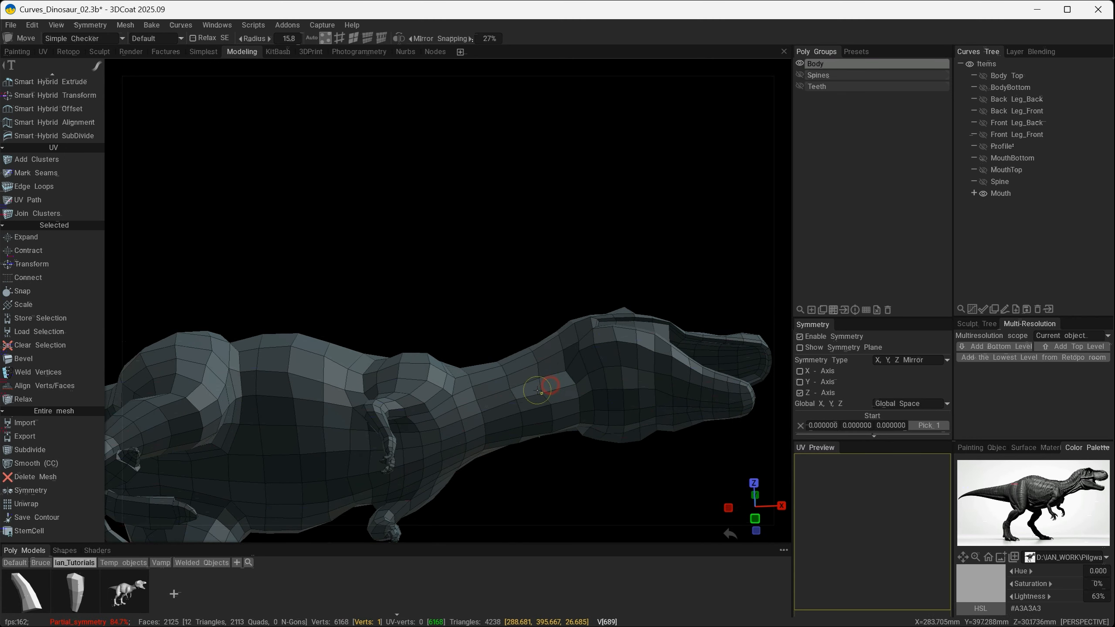
pyautogui.keyDown('alt'); pyautogui.moveTo(562, 463); pyautogui.dragTo(528, 437); pyautogui.keyUp('alt')
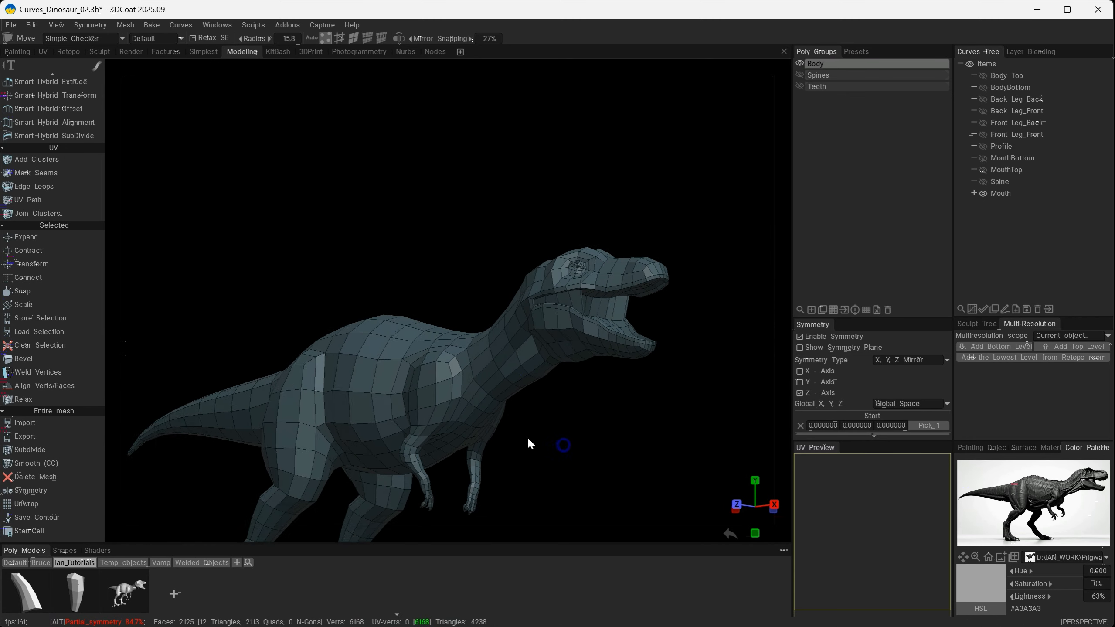
pyautogui.keyDown('alt'); pyautogui.moveTo(528, 438); pyautogui.dragTo(537, 414, button='middle'); pyautogui.keyUp('alt')
pyautogui.moveTo(538, 414)
pyautogui.keyDown('alt'); pyautogui.mouseDown()
pyautogui.moveTo(532, 425)
pyautogui.moveTo(544, 417)
pyautogui.mouseUp(); pyautogui.keyUp('alt')
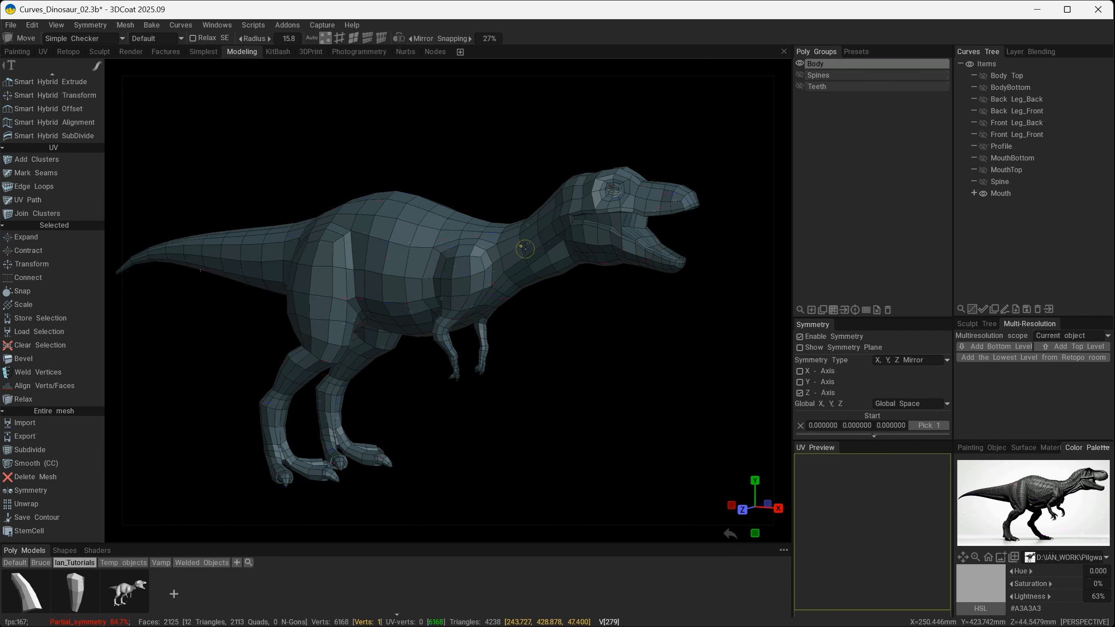
pyautogui.moveTo(539, 289); pyautogui.dragTo(554, 247)
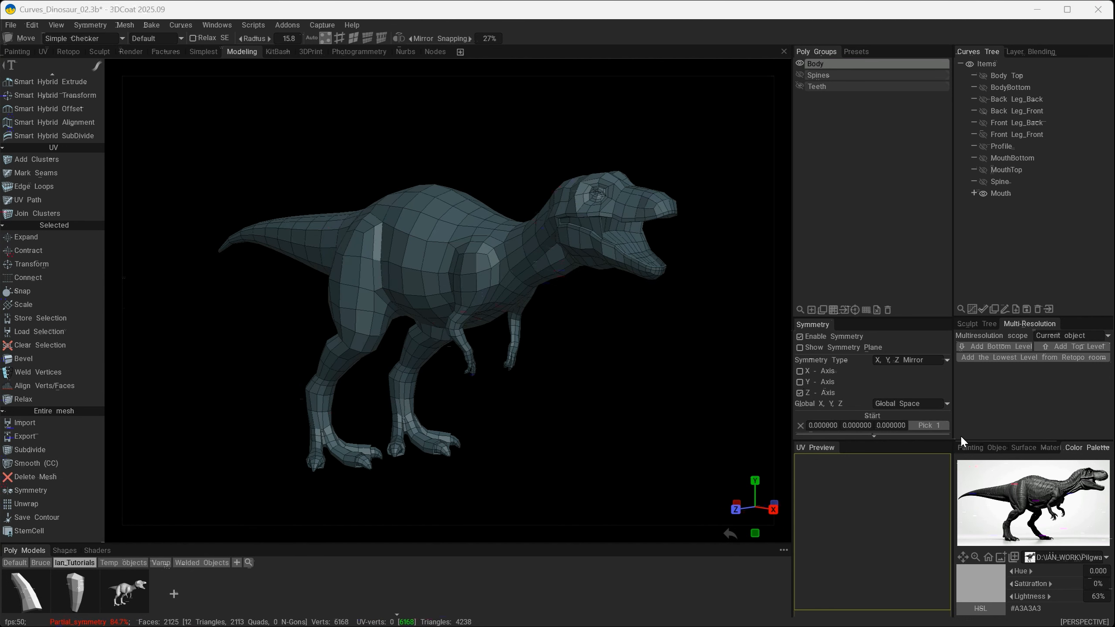
pyautogui.moveTo(950, 302)
pyautogui.mouseDown()
pyautogui.moveTo(952, 461)
pyautogui.moveTo(979, 300)
pyautogui.mouseUp()
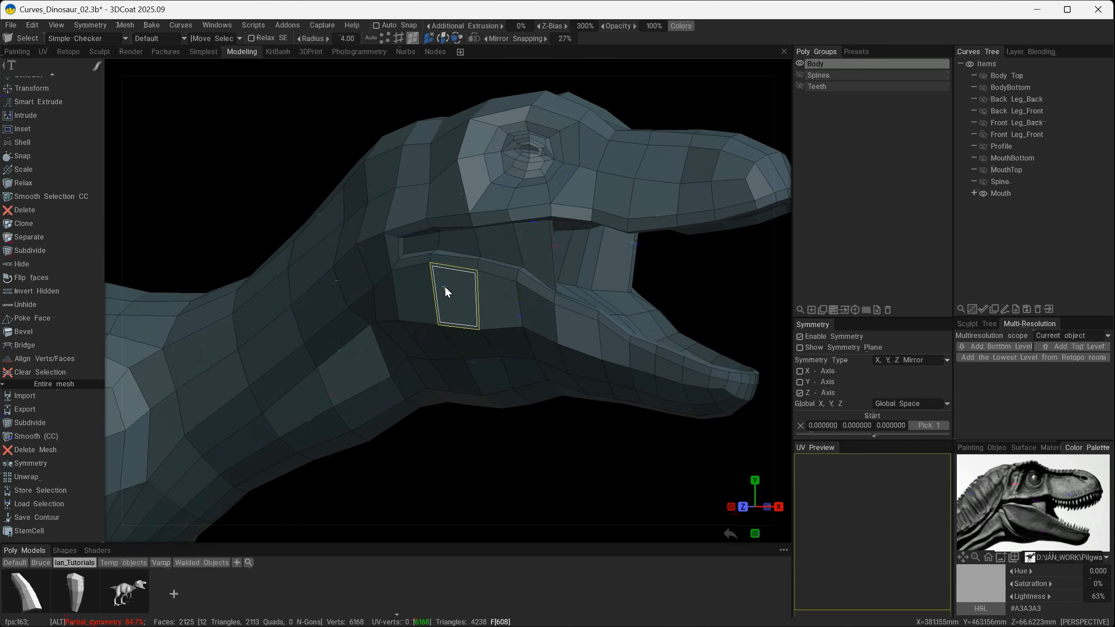
# - Reapply the mesh subdivision to compare the smoothed head and mouth corner with the reference image, and undo it
pyautogui.keyDown('alt'); pyautogui.moveTo(445, 285); pyautogui.dragTo(419, 285); pyautogui.keyUp('alt')
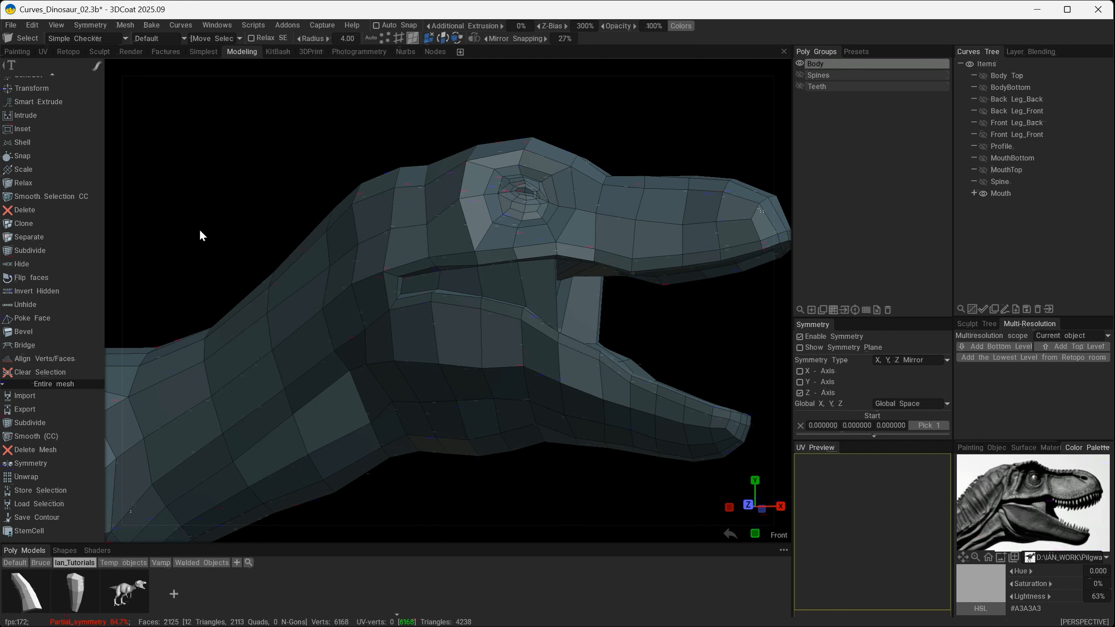
pyautogui.hotkey('ctrl', 'y')
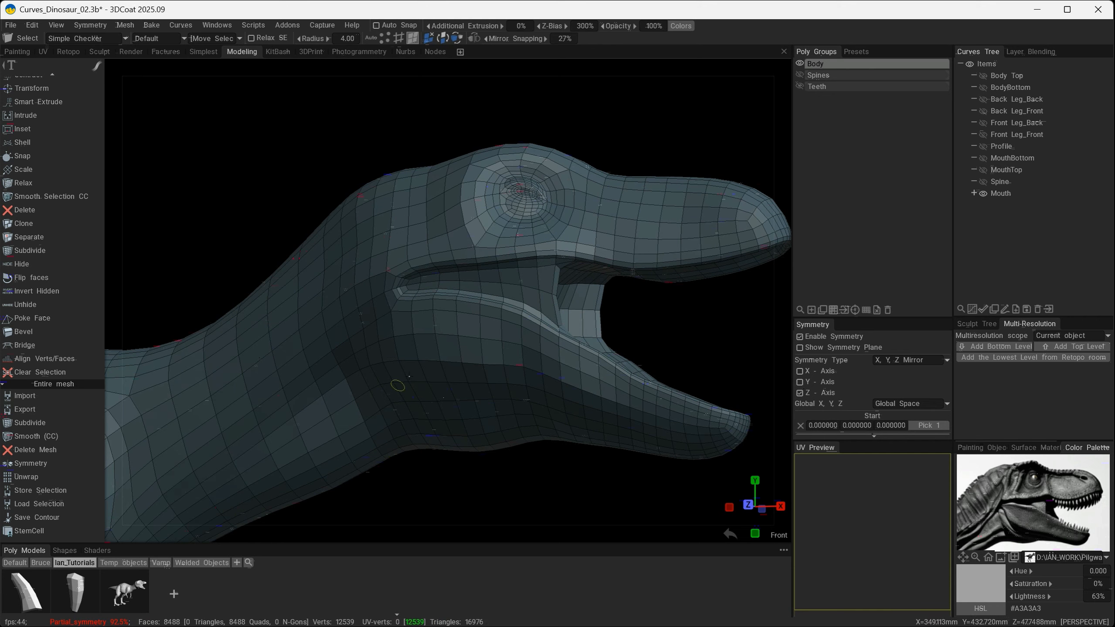
pyautogui.keyDown('alt'); pyautogui.moveTo(478, 371); pyautogui.dragTo(495, 371); pyautogui.keyUp('alt')
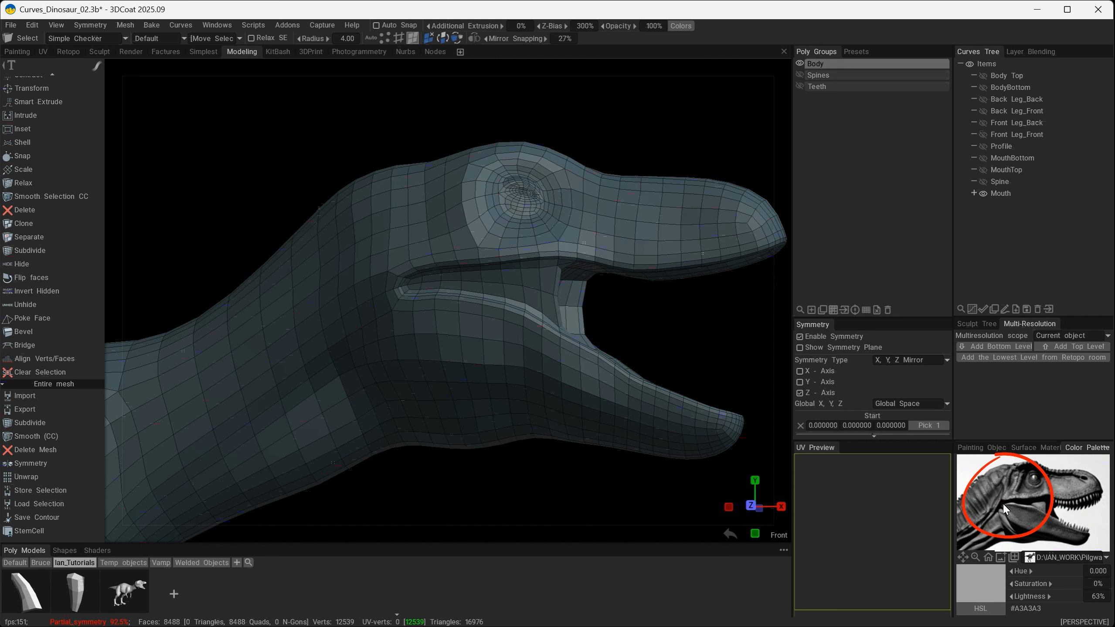
pyautogui.keyDown('alt'); pyautogui.moveTo(654, 366); pyautogui.dragTo(676, 362); pyautogui.keyUp('alt')
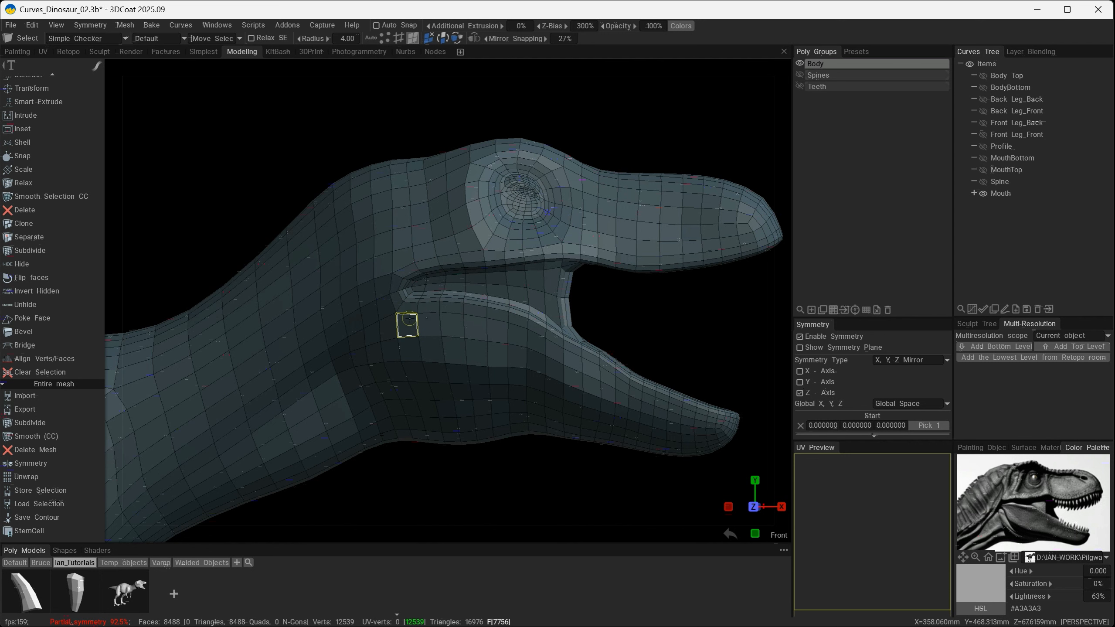
pyautogui.moveTo(634, 330); pyautogui.dragTo(598, 320)
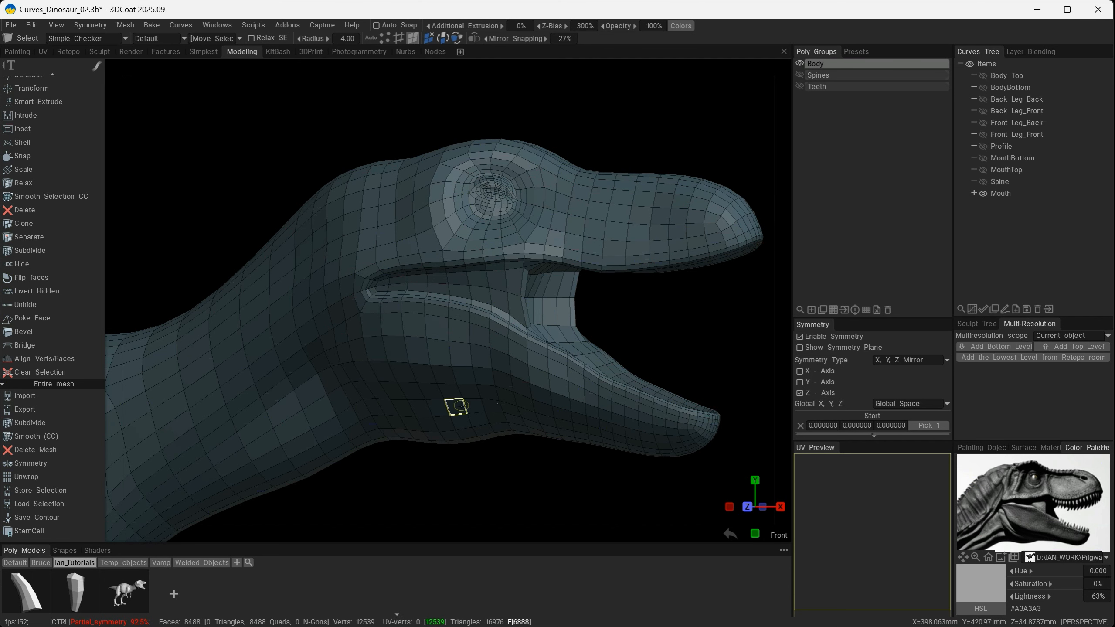
pyautogui.hotkey('ctrl', 'z')
# - Pull the vertices at the corner of the mouth together into a tapered point using the Move tool with radius 4.00
pyautogui.keyDown('alt'); pyautogui.moveTo(376, 316); pyautogui.dragTo(308, 317, button='right'); pyautogui.keyUp('alt')
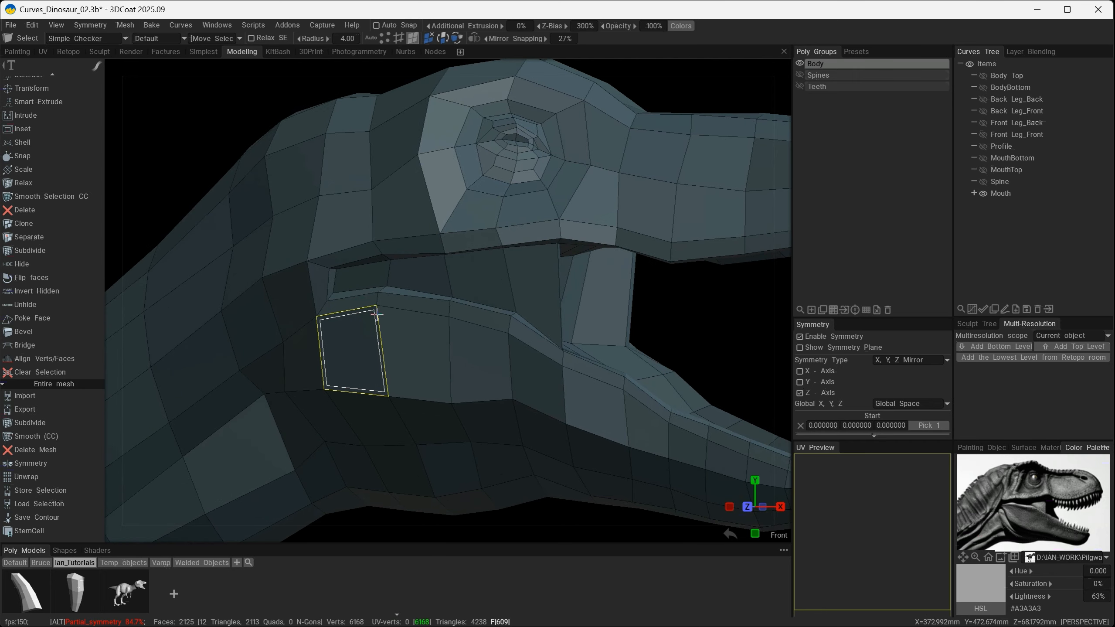
pyautogui.keyDown('alt'); pyautogui.moveTo(308, 317); pyautogui.dragTo(394, 309, button='middle'); pyautogui.keyUp('alt')
pyautogui.scroll(3, 378, 286)
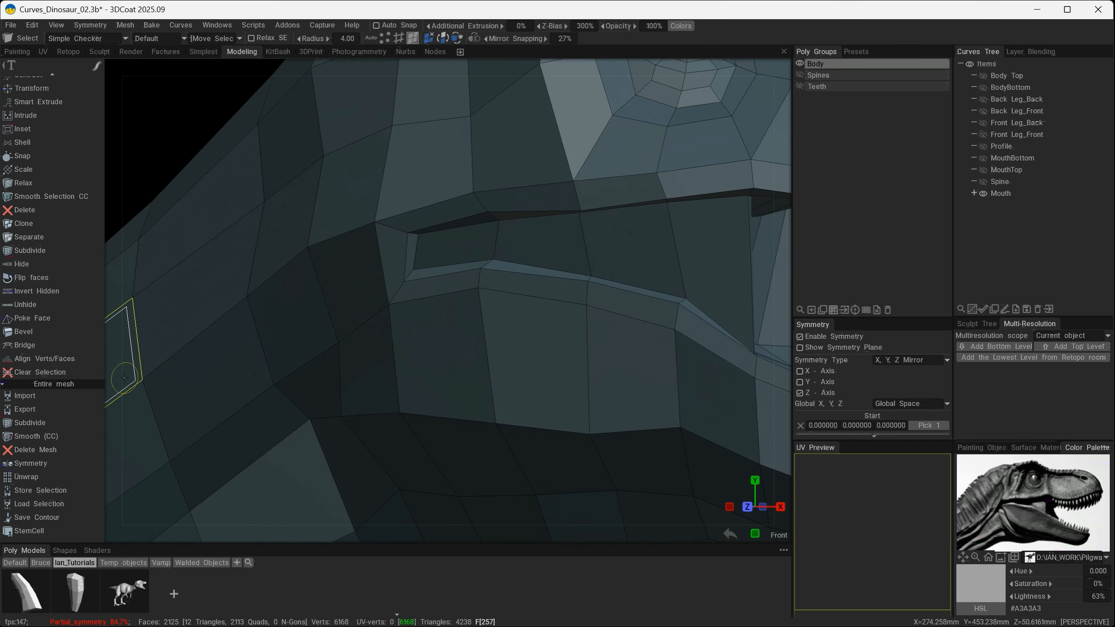
pyautogui.scroll(5, 72, 333)
pyautogui.scroll(5, 72, 332)
pyautogui.click(52, 314)
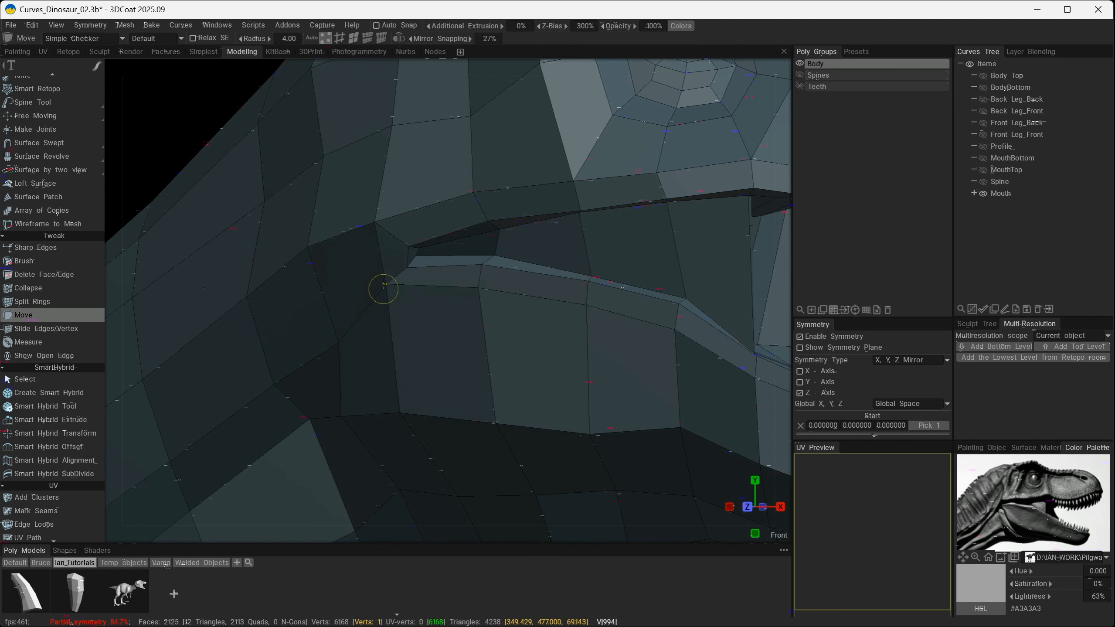
pyautogui.moveTo(376, 227)
pyautogui.keyDown('alt'); pyautogui.mouseDown()
pyautogui.moveTo(510, 300)
pyautogui.moveTo(464, 268)
pyautogui.moveTo(460, 250)
pyautogui.moveTo(448, 273)
pyautogui.moveTo(581, 309)
pyautogui.mouseUp(); pyautogui.keyUp('alt')
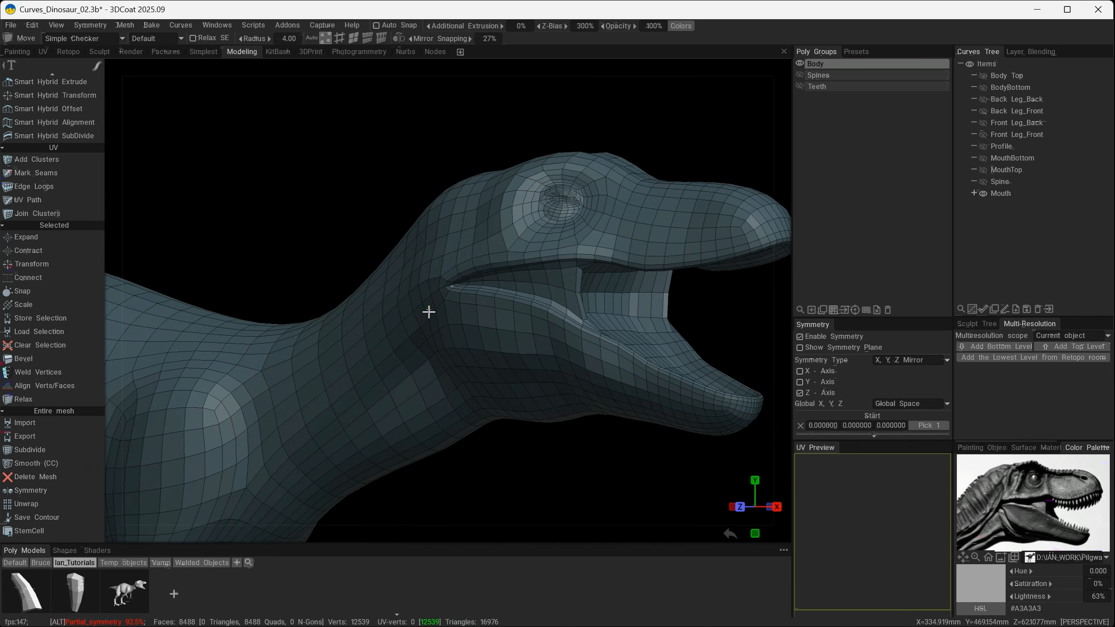
# - Examine the tapered mouth corner and jaw on the subdivided mesh, and undo the subdivision to return to low poly
pyautogui.keyDown('alt'); pyautogui.moveTo(497, 314); pyautogui.dragTo(457, 331); pyautogui.keyUp('alt')
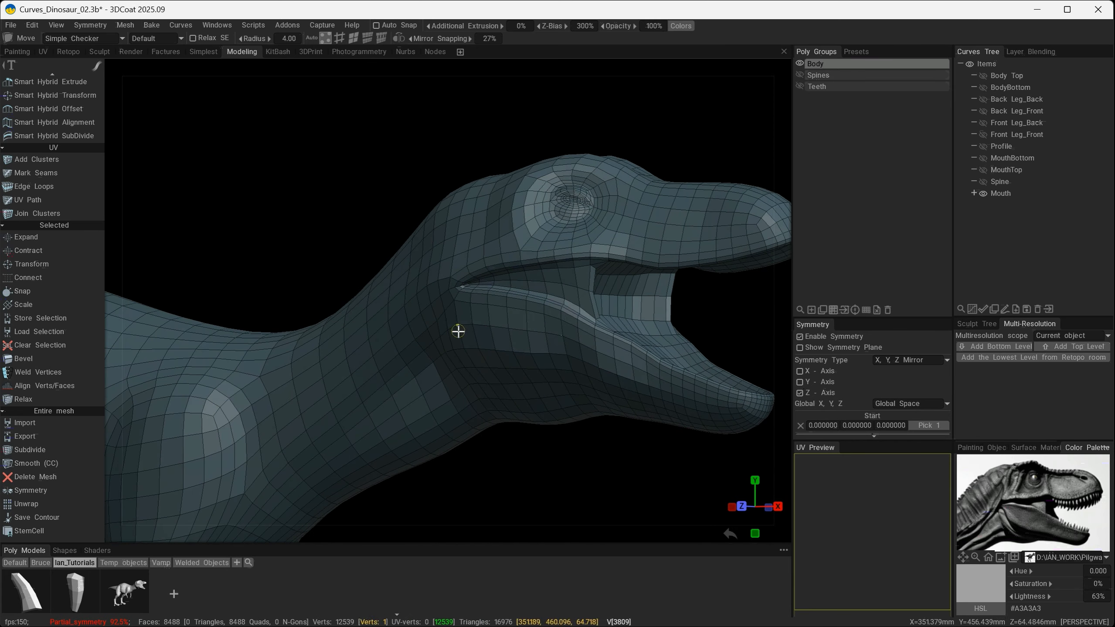
pyautogui.scroll(5, 506, 346)
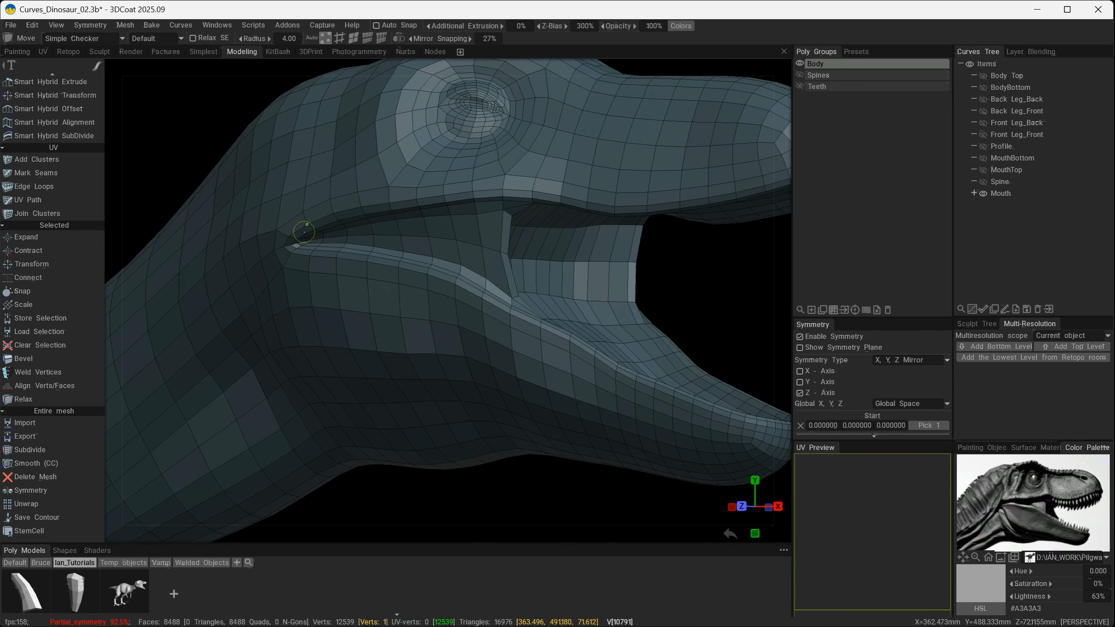
pyautogui.keyDown('alt'); pyautogui.moveTo(361, 346); pyautogui.dragTo(443, 341); pyautogui.keyUp('alt')
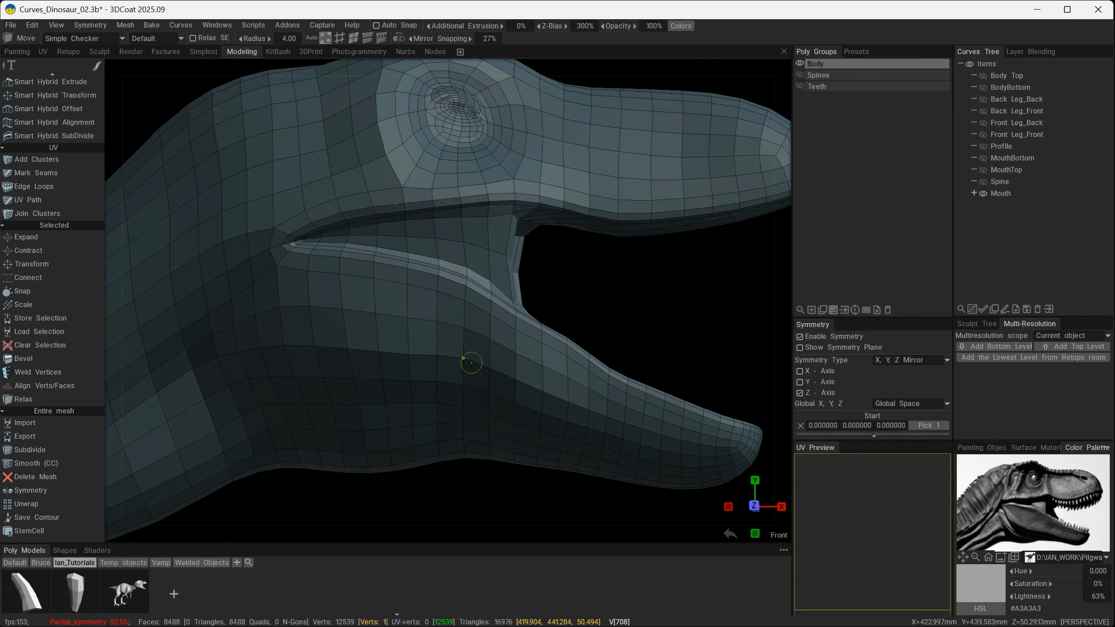
pyautogui.keyDown('alt'); pyautogui.moveTo(477, 364); pyautogui.dragTo(358, 276); pyautogui.keyUp('alt')
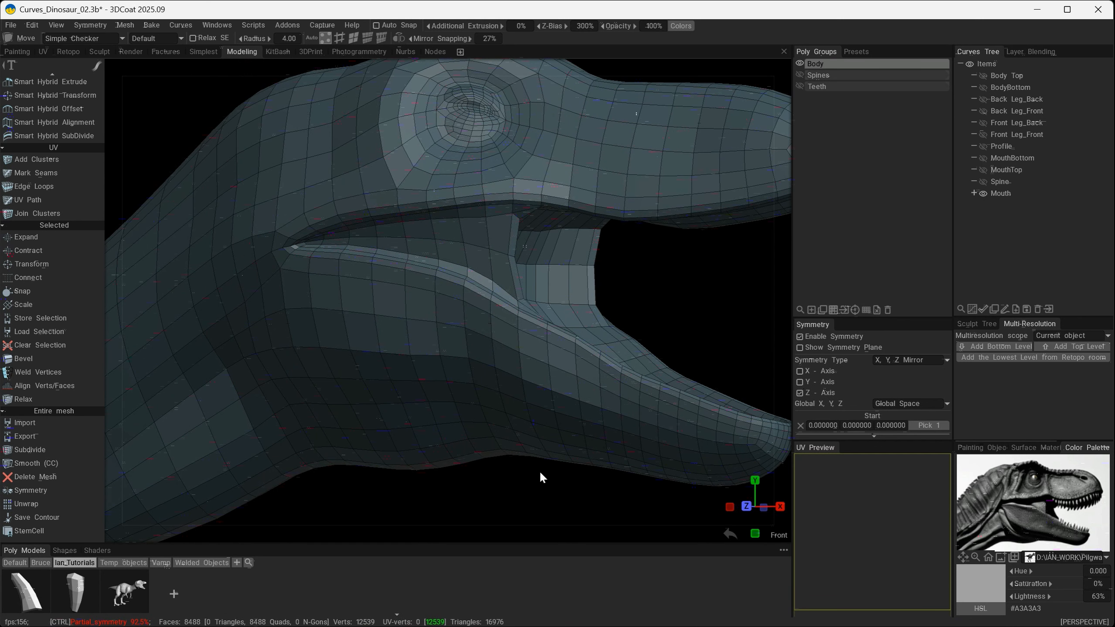
pyautogui.hotkey('ctrl', 'z')
pyautogui.keyDown('alt'); pyautogui.moveTo(470, 355); pyautogui.dragTo(488, 352); pyautogui.keyUp('alt')
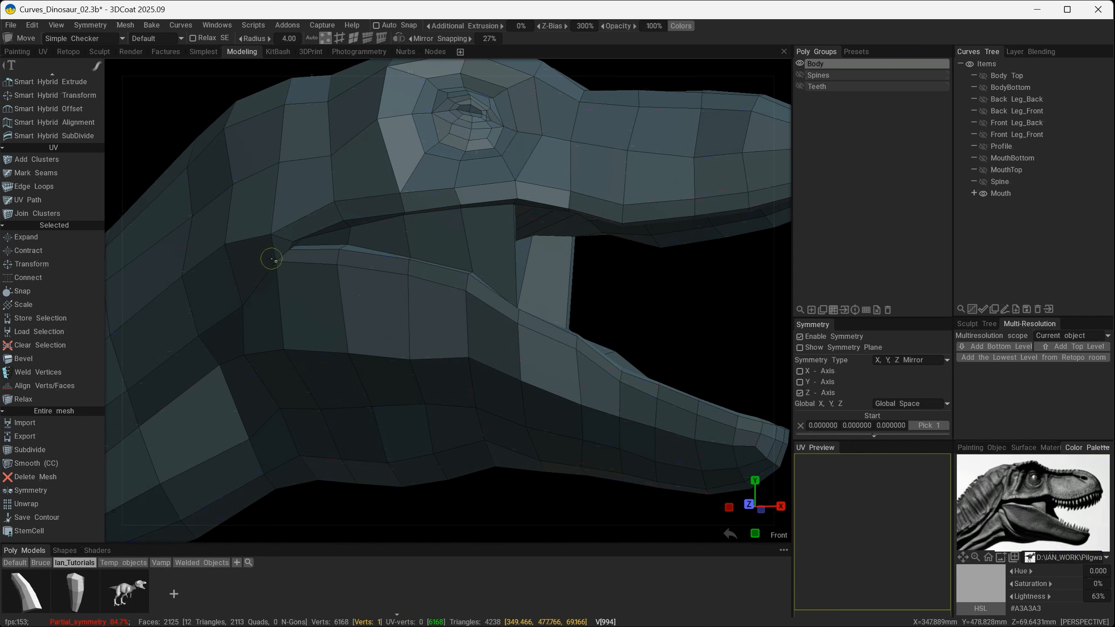
pyautogui.keyDown('alt'); pyautogui.moveTo(369, 324); pyautogui.dragTo(379, 319); pyautogui.keyUp('alt')
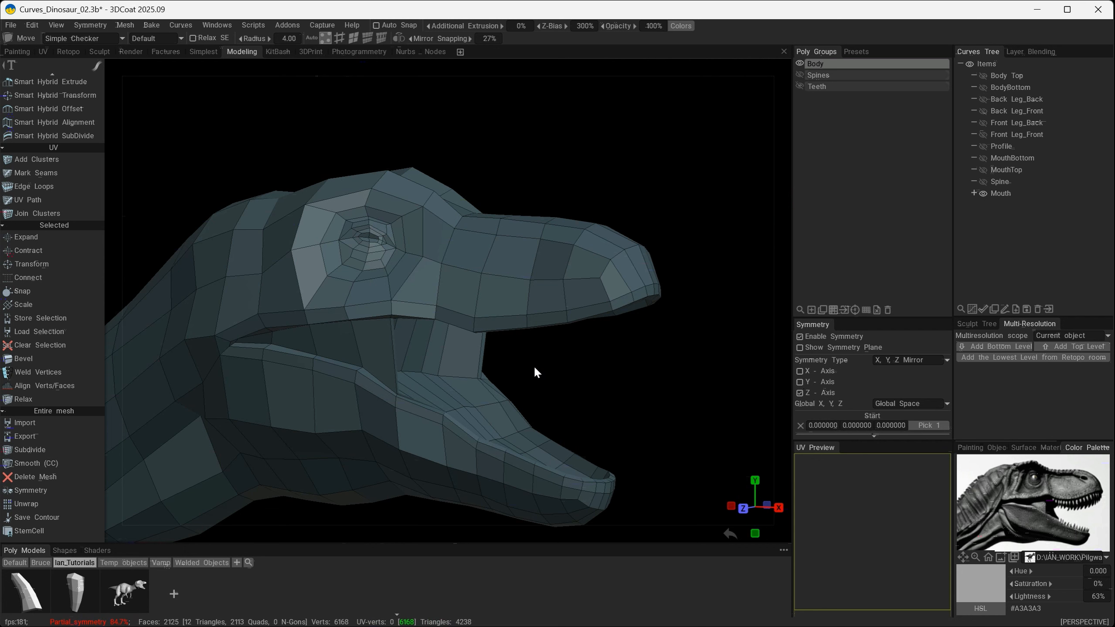
# - Subdivide the body mesh to compare the smoothed snout and brow with the reference image, and undo the subdivision
pyautogui.moveTo(536, 370)
pyautogui.keyDown('alt'); pyautogui.mouseDown()
pyautogui.moveTo(510, 370)
pyautogui.moveTo(501, 383)
pyautogui.moveTo(466, 363)
pyautogui.mouseUp(); pyautogui.keyUp('alt')
pyautogui.scroll(5, 435, 291)
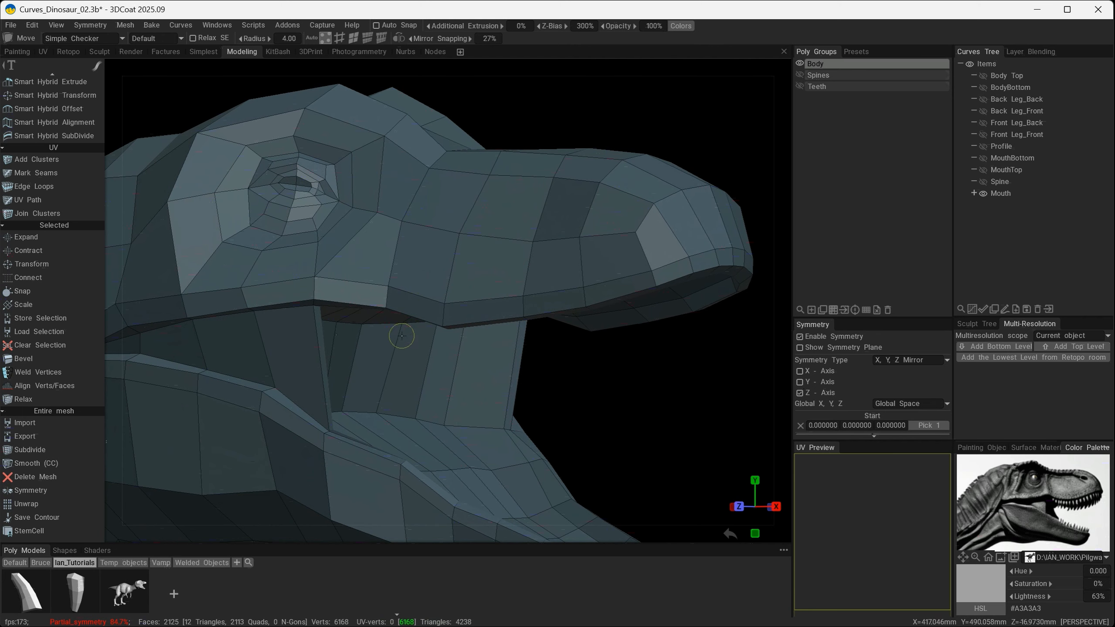
pyautogui.keyDown('alt'); pyautogui.moveTo(407, 335); pyautogui.dragTo(552, 391); pyautogui.keyUp('alt')
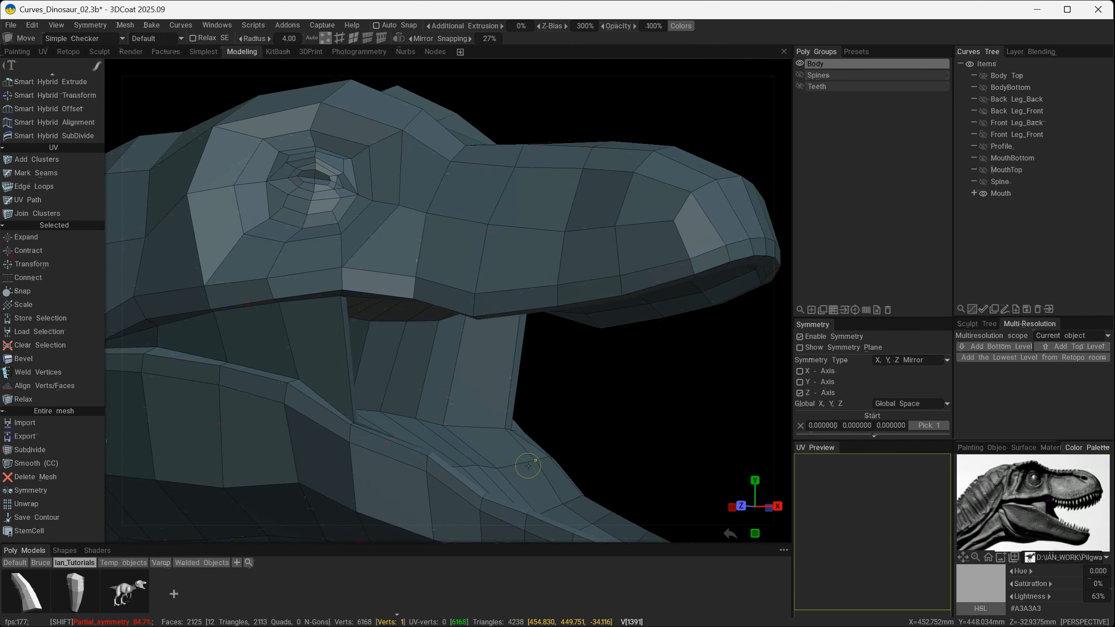
pyautogui.hotkey('ctrl', 'y')
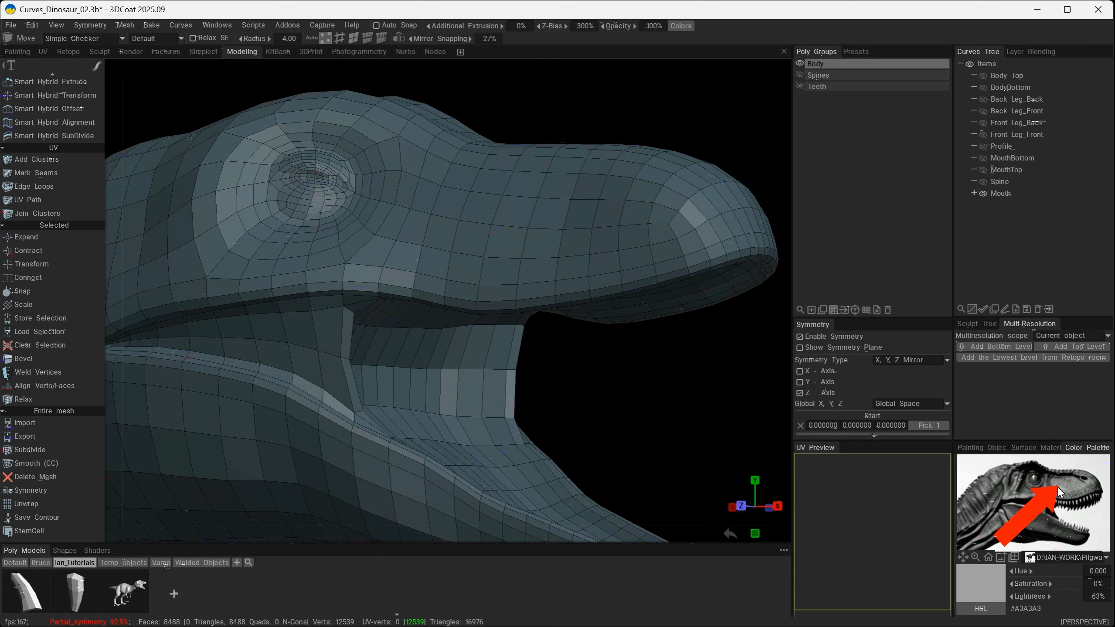
pyautogui.moveTo(615, 303)
pyautogui.keyDown('alt'); pyautogui.mouseDown()
pyautogui.moveTo(426, 301)
pyautogui.moveTo(600, 284)
pyautogui.moveTo(529, 284)
pyautogui.moveTo(542, 291)
pyautogui.mouseUp(); pyautogui.keyUp('alt')
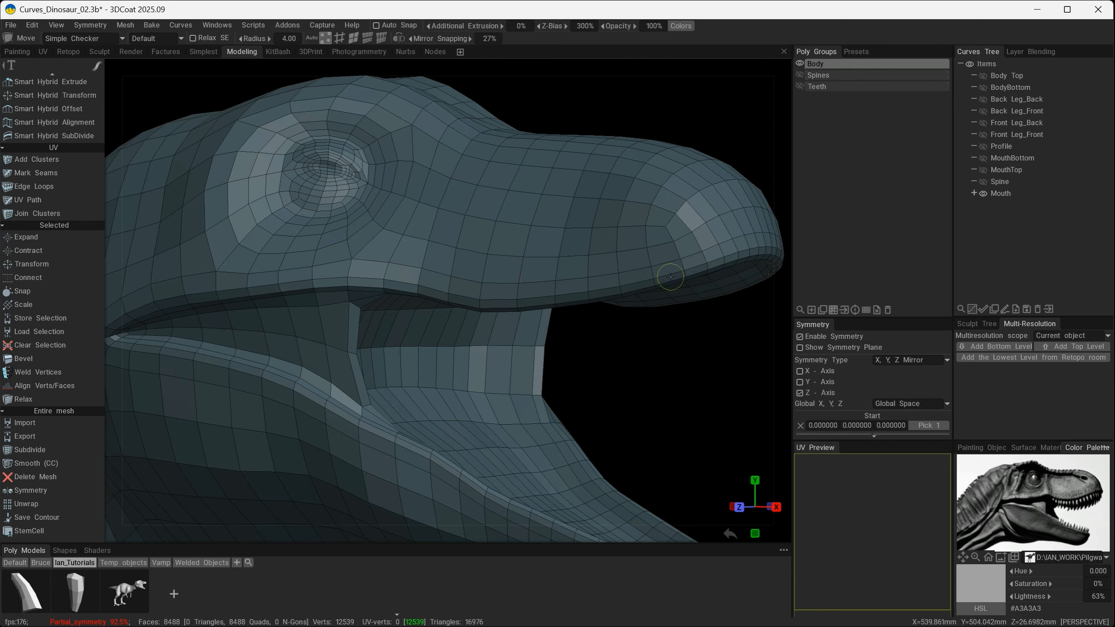
pyautogui.keyDown('alt'); pyautogui.moveTo(670, 276); pyautogui.dragTo(580, 282); pyautogui.keyUp('alt')
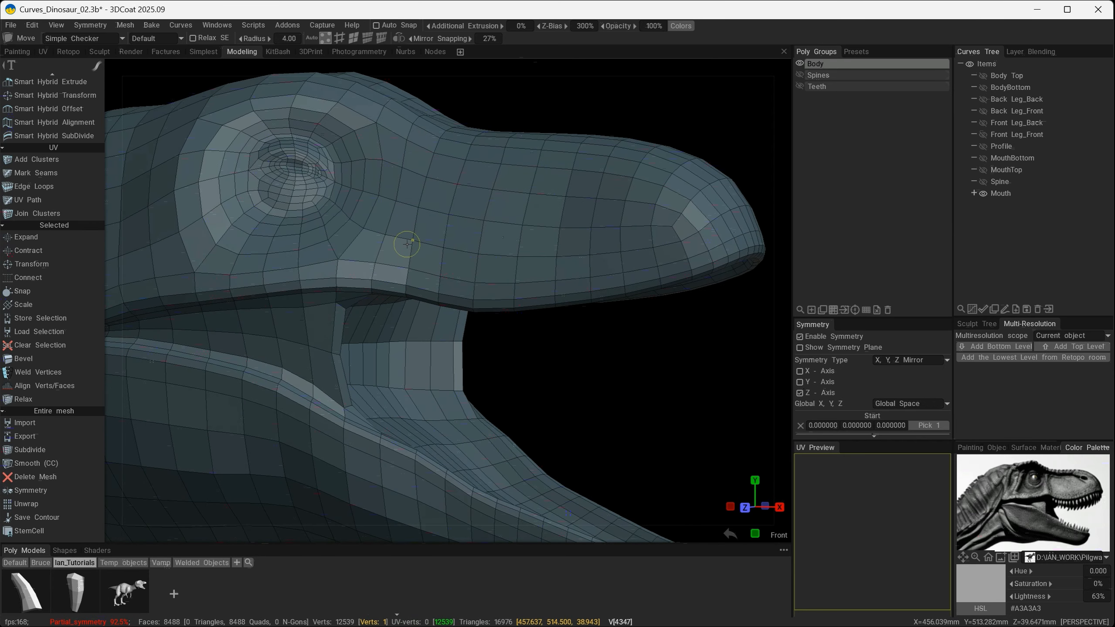
pyautogui.moveTo(536, 293)
pyautogui.keyDown('alt'); pyautogui.mouseDown()
pyautogui.moveTo(456, 285)
pyautogui.moveTo(535, 277)
pyautogui.moveTo(492, 272)
pyautogui.mouseUp(); pyautogui.keyUp('alt')
pyautogui.hotkey('ctrl', 'z')
# - Select the edge line running from above the eye along the upper snout and separate it with Split Edge
pyautogui.keyDown('alt'); pyautogui.moveTo(476, 229); pyautogui.dragTo(490, 211, button='right'); pyautogui.keyUp('alt')
pyautogui.keyDown('alt'); pyautogui.moveTo(496, 150); pyautogui.dragTo(493, 214, button='middle'); pyautogui.keyUp('alt')
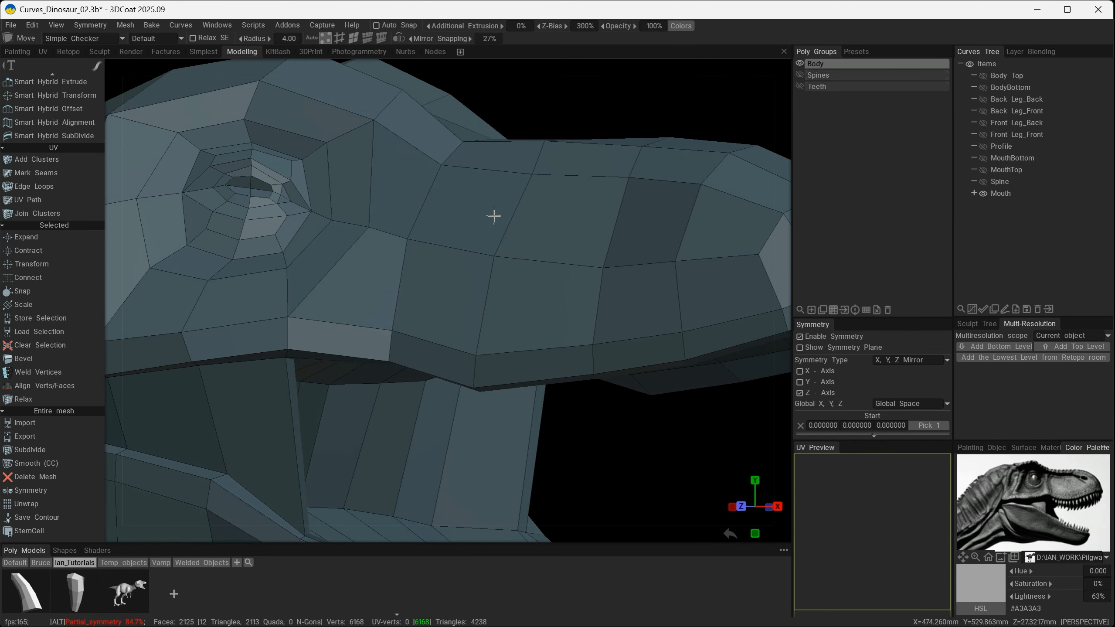
pyautogui.moveTo(498, 251)
pyautogui.keyDown('alt'); pyautogui.mouseDown()
pyautogui.moveTo(380, 244)
pyautogui.moveTo(468, 223)
pyautogui.mouseUp(); pyautogui.keyUp('alt')
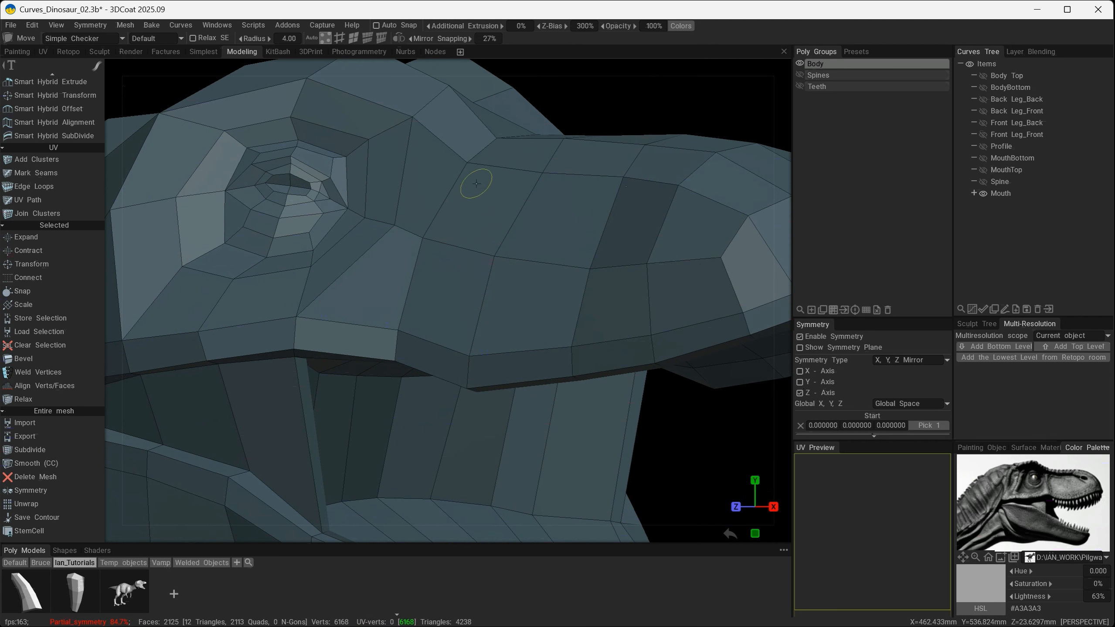
pyautogui.moveTo(470, 268)
pyautogui.keyDown('alt'); pyautogui.mouseDown()
pyautogui.moveTo(440, 275)
pyautogui.moveTo(503, 246)
pyautogui.mouseUp(); pyautogui.keyUp('alt')
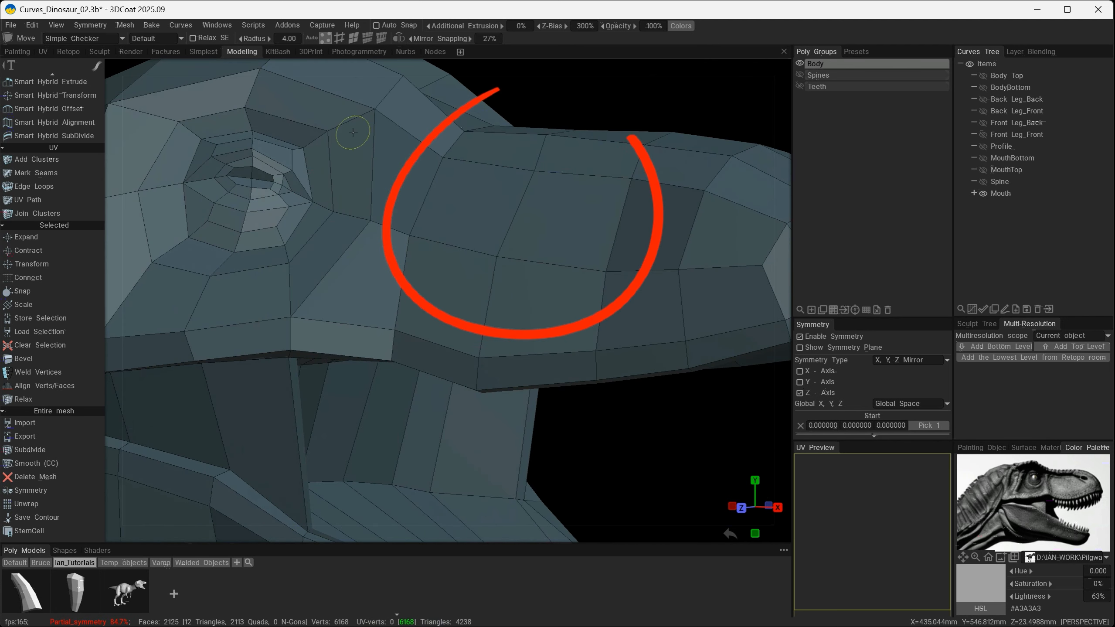
pyautogui.click(356, 37)
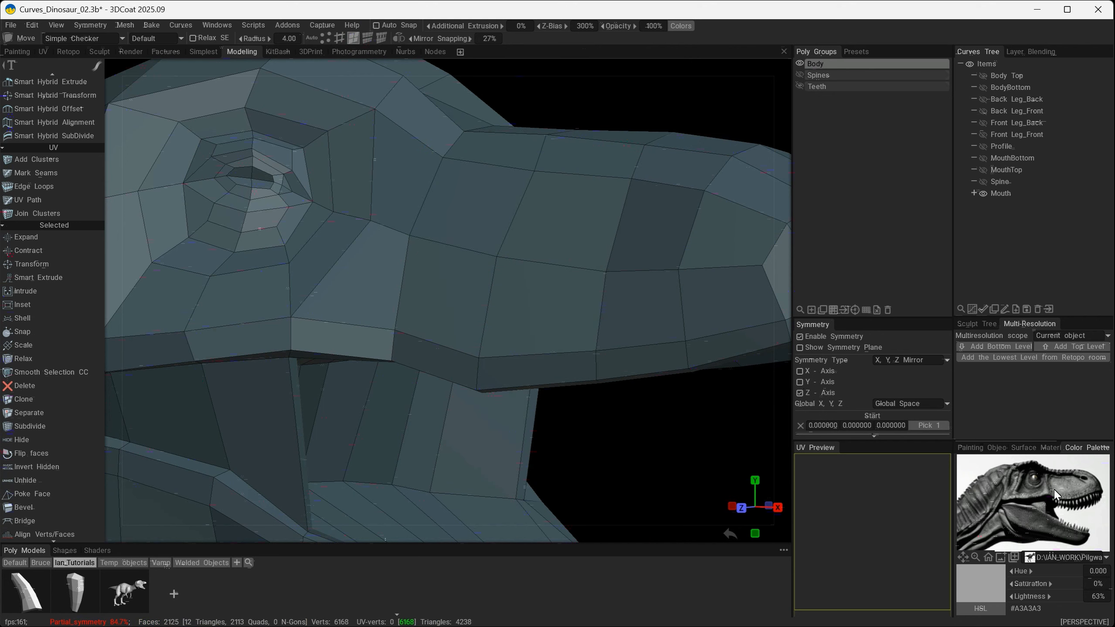
pyautogui.moveTo(541, 300)
pyautogui.keyDown('alt'); pyautogui.mouseDown()
pyautogui.moveTo(461, 302)
pyautogui.moveTo(567, 295)
pyautogui.moveTo(556, 299)
pyautogui.mouseUp(); pyautogui.keyUp('alt')
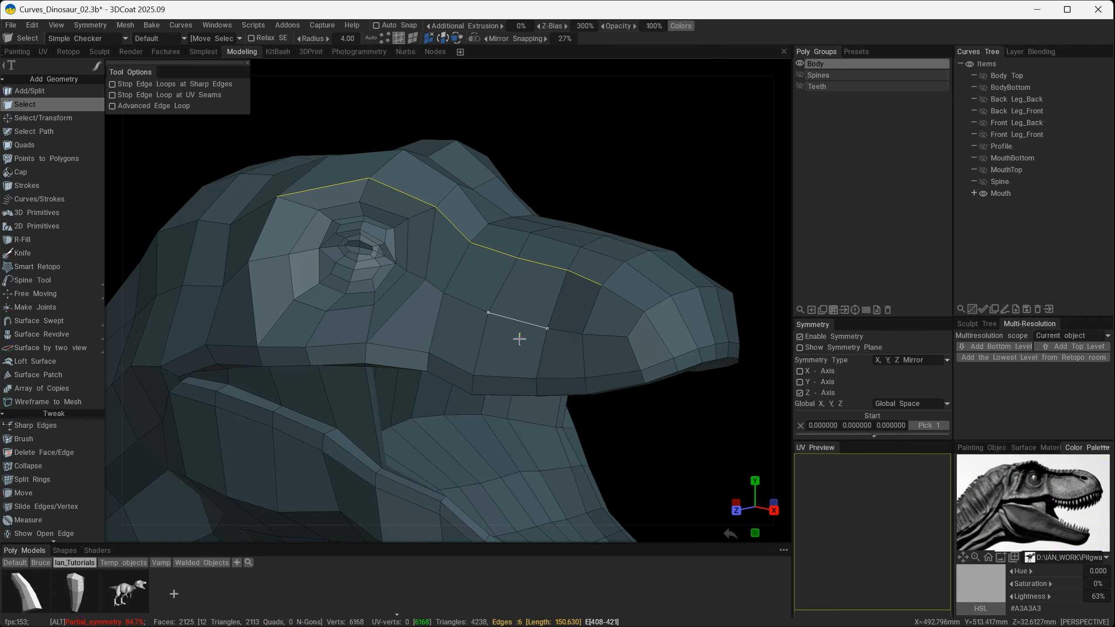
pyautogui.moveTo(519, 338)
pyautogui.keyDown('alt'); pyautogui.mouseDown()
pyautogui.moveTo(621, 327)
pyautogui.moveTo(531, 321)
pyautogui.mouseUp(); pyautogui.keyUp('alt')
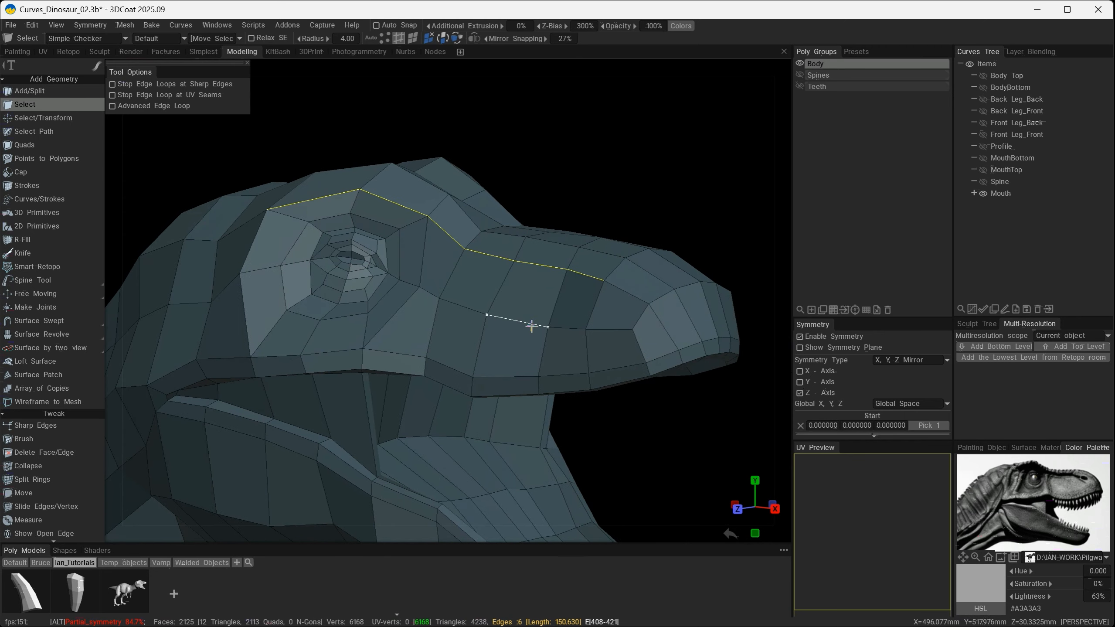
pyautogui.keyDown('alt'); pyautogui.moveTo(456, 346); pyautogui.dragTo(414, 354); pyautogui.keyUp('alt')
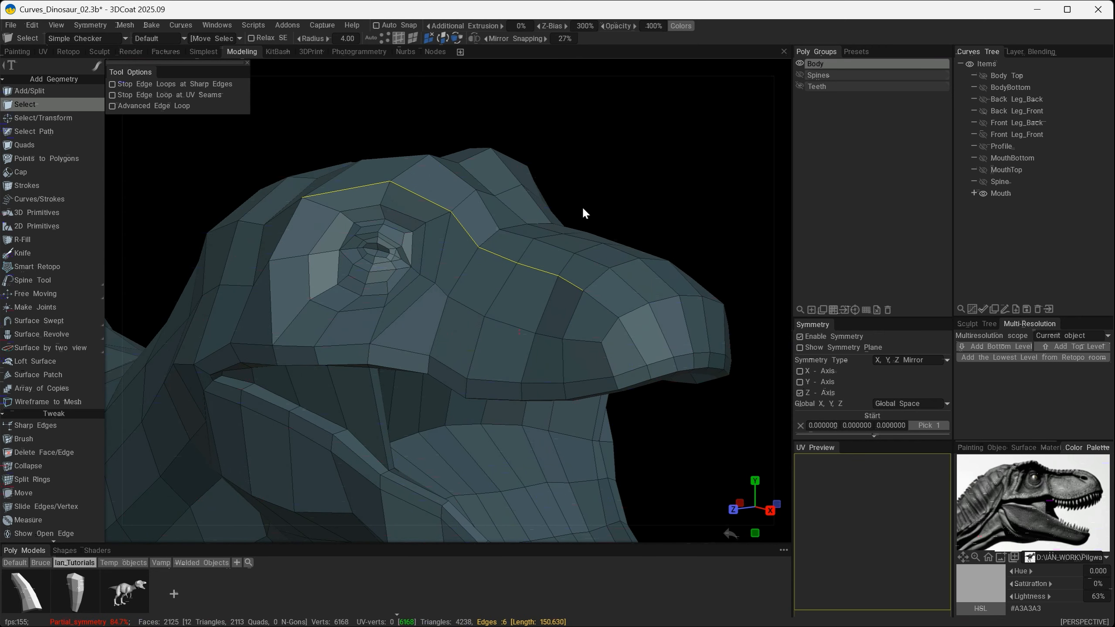
pyautogui.press('space')
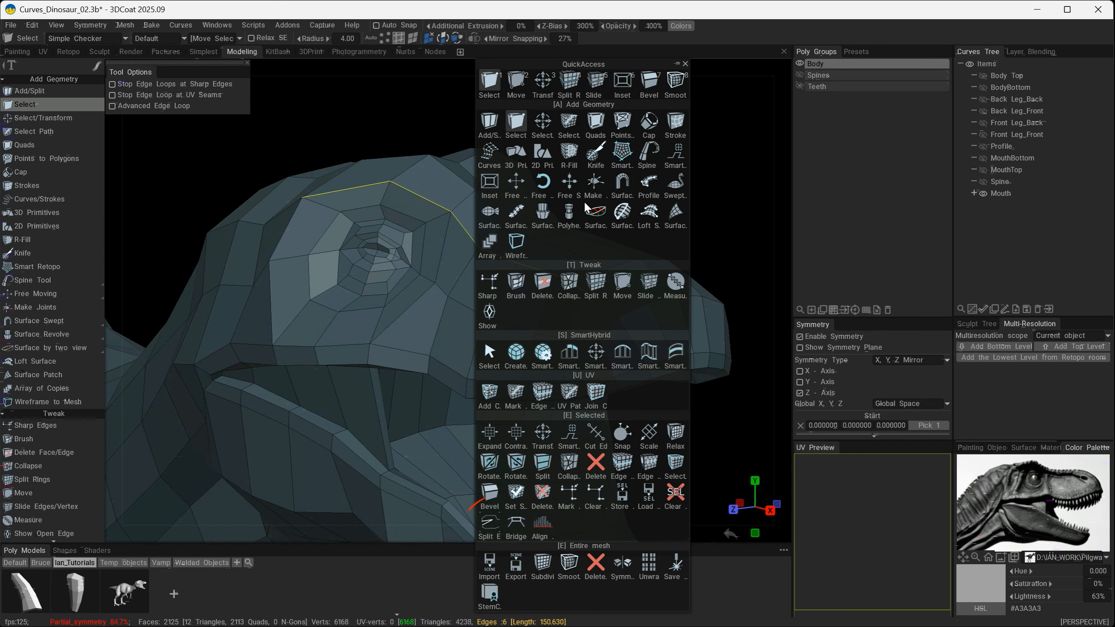
pyautogui.click(490, 523)
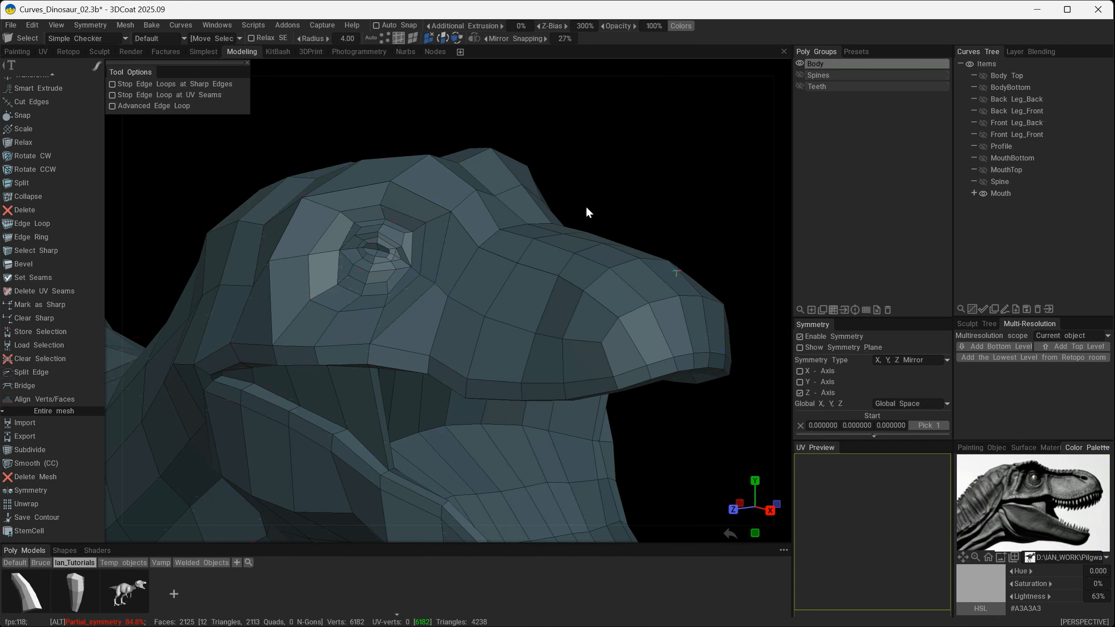
# - Pull the upper vertices of the split edge upward with the Move tool in vertex mode, opening a gap above the eye
pyautogui.keyDown('alt'); pyautogui.moveTo(597, 178); pyautogui.dragTo(636, 173); pyautogui.keyUp('alt')
pyautogui.click(385, 38)
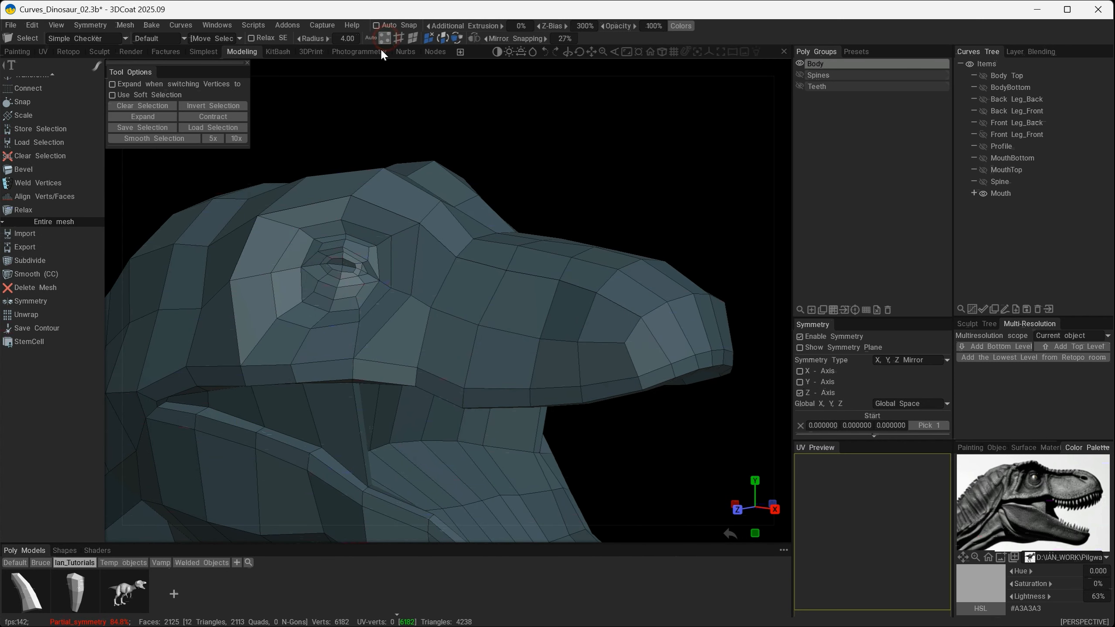
pyautogui.keyDown('alt'); pyautogui.moveTo(551, 202); pyautogui.dragTo(602, 197); pyautogui.keyUp('alt')
pyautogui.press('space')
pyautogui.click(506, 86)
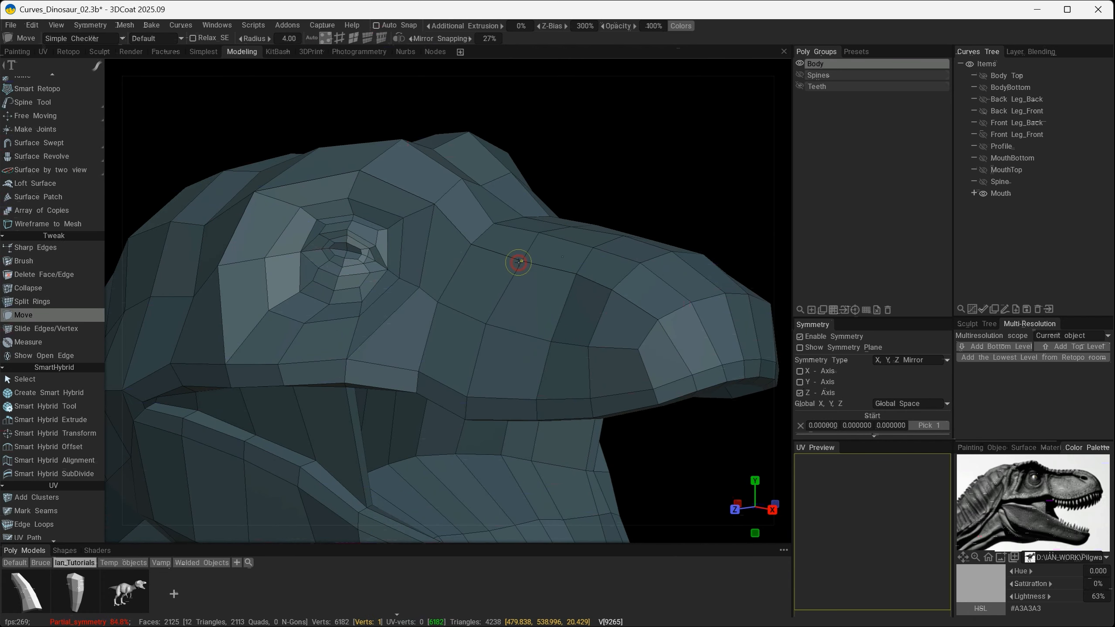
pyautogui.moveTo(519, 260); pyautogui.dragTo(468, 254)
pyautogui.moveTo(435, 204); pyautogui.dragTo(431, 215)
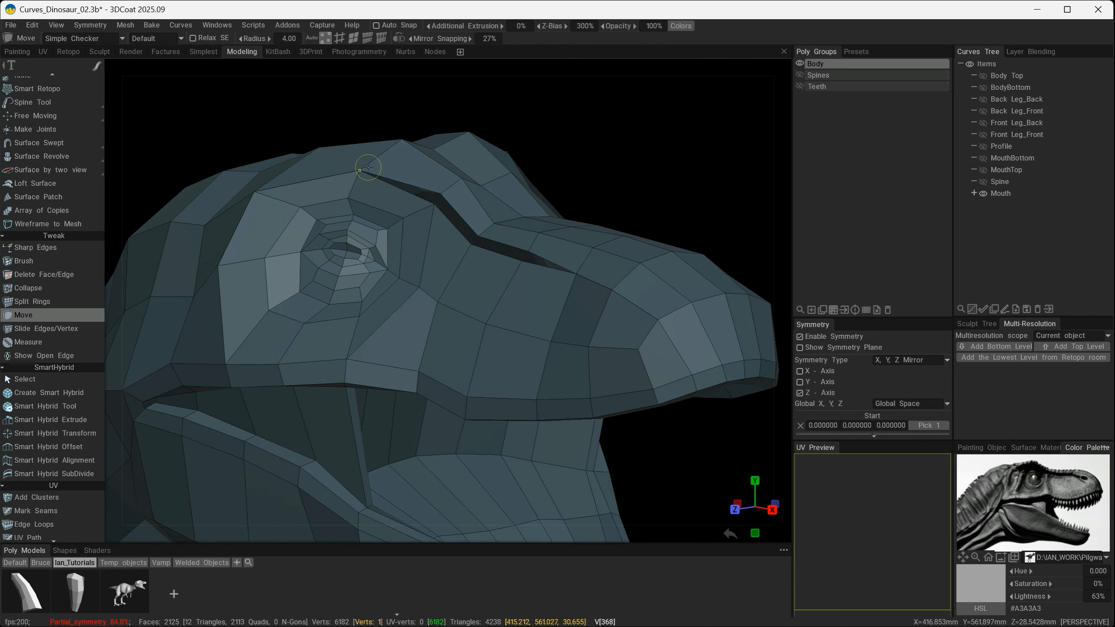
pyautogui.moveTo(361, 171); pyautogui.dragTo(354, 183)
pyautogui.keyDown('alt'); pyautogui.moveTo(380, 187); pyautogui.dragTo(462, 221); pyautogui.keyUp('alt')
pyautogui.moveTo(264, 203); pyautogui.dragTo(259, 187)
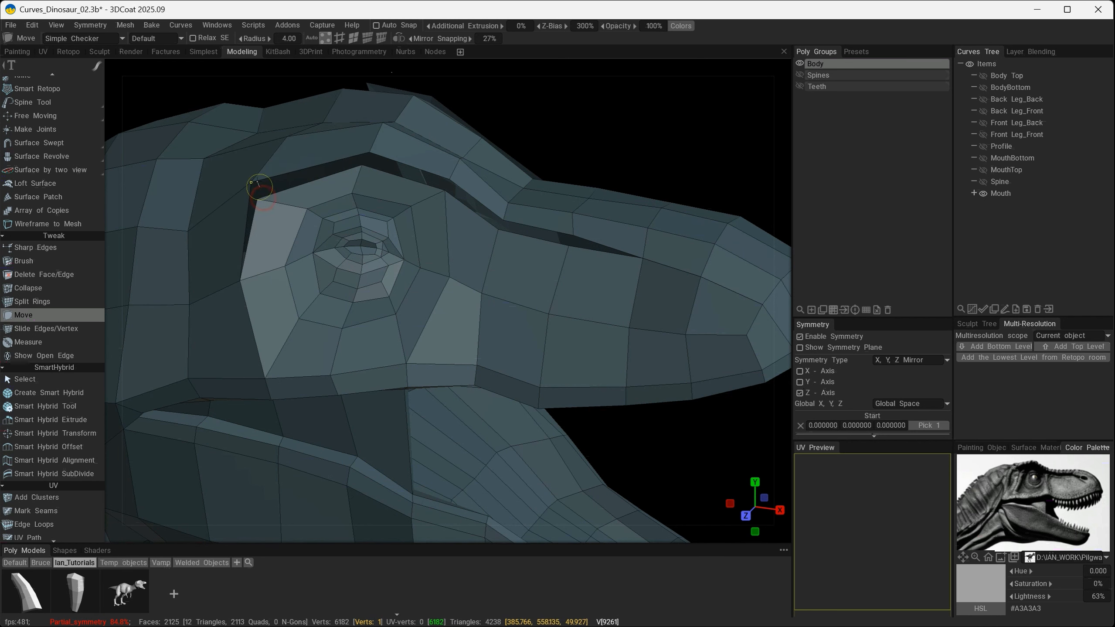
# - Widen the gap along the snout by moving its upper vertices, and weld the split vertices at its front end
pyautogui.keyDown('alt'); pyautogui.moveTo(240, 288); pyautogui.dragTo(494, 319); pyautogui.keyUp('alt')
pyautogui.keyDown('alt'); pyautogui.moveTo(494, 318); pyautogui.dragTo(361, 351, button='middle'); pyautogui.keyUp('alt')
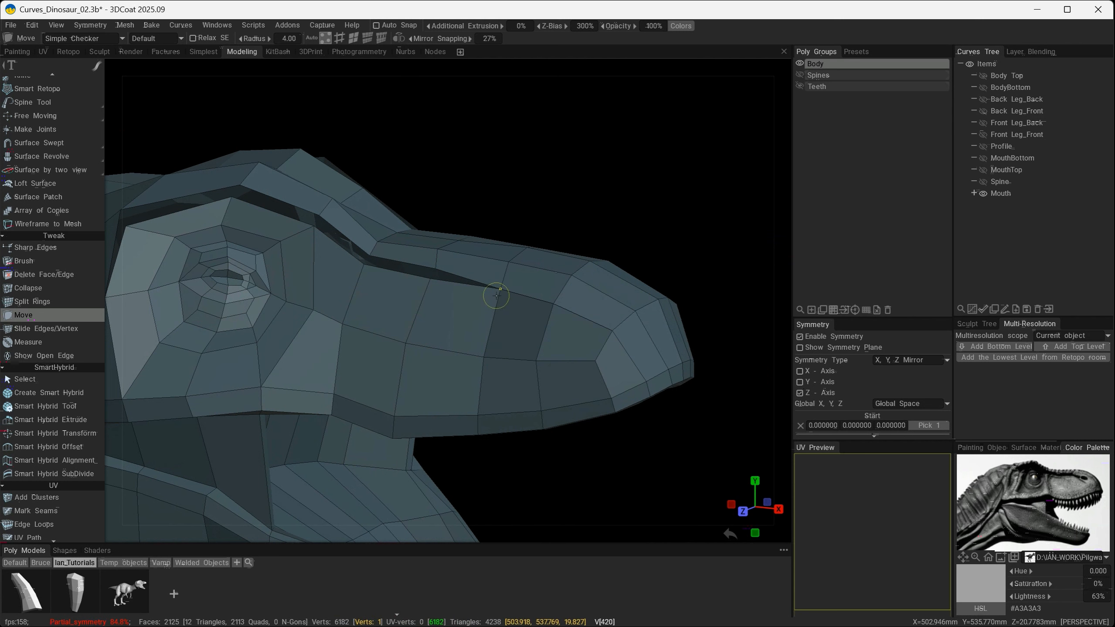
pyautogui.moveTo(497, 298); pyautogui.dragTo(563, 300)
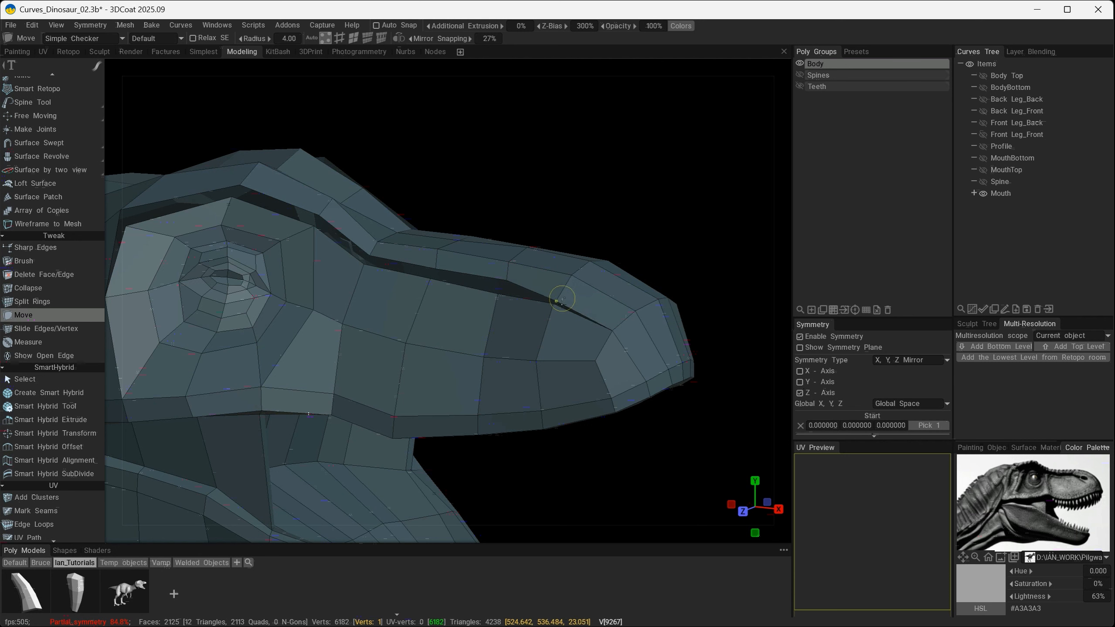
pyautogui.moveTo(562, 300); pyautogui.dragTo(560, 334)
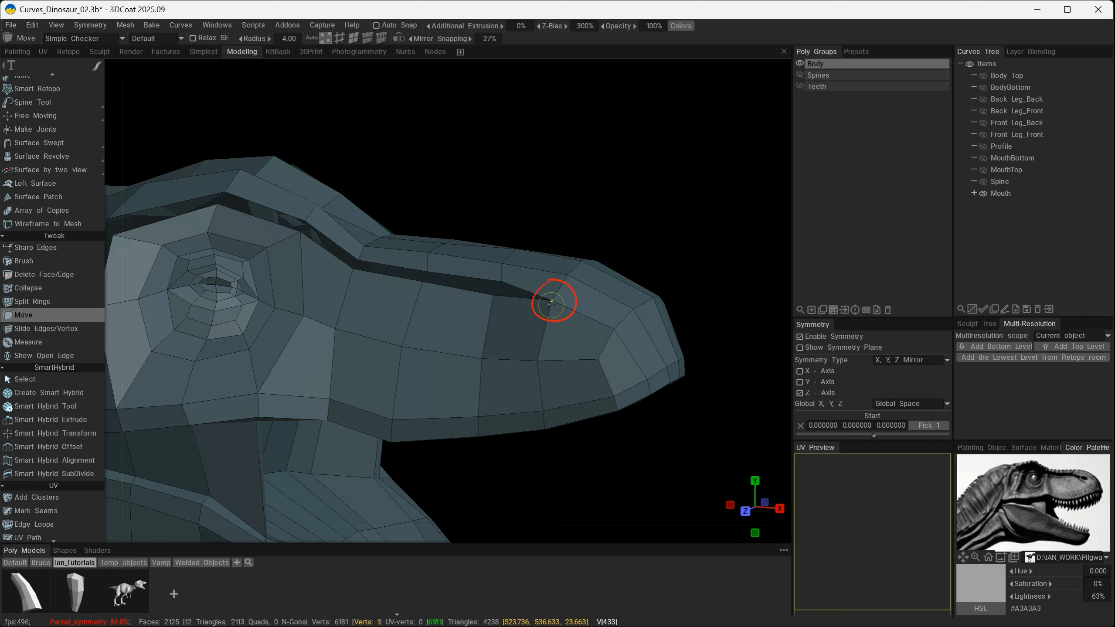
# - Raise the brow ridge vertices above and behind the eye with the Move tool, following the reference image
pyautogui.moveTo(558, 331)
pyautogui.keyDown('alt'); pyautogui.mouseDown()
pyautogui.moveTo(413, 279)
pyautogui.moveTo(428, 297)
pyautogui.moveTo(420, 337)
pyautogui.moveTo(461, 345)
pyautogui.mouseUp(); pyautogui.keyUp('alt')
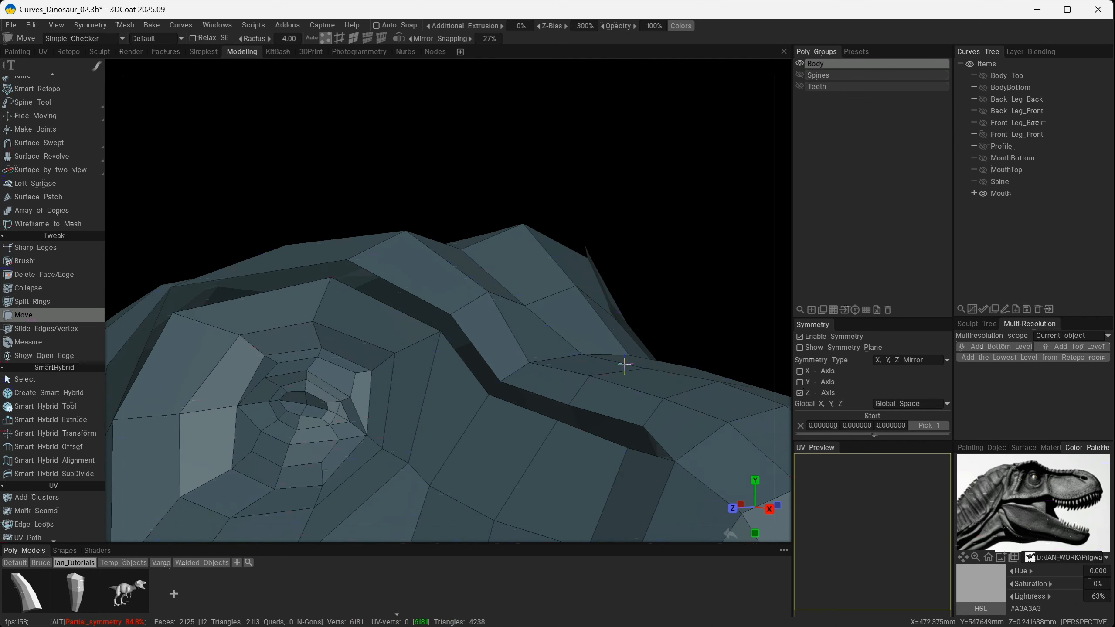
pyautogui.keyDown('alt'); pyautogui.moveTo(597, 358); pyautogui.dragTo(456, 346); pyautogui.keyUp('alt')
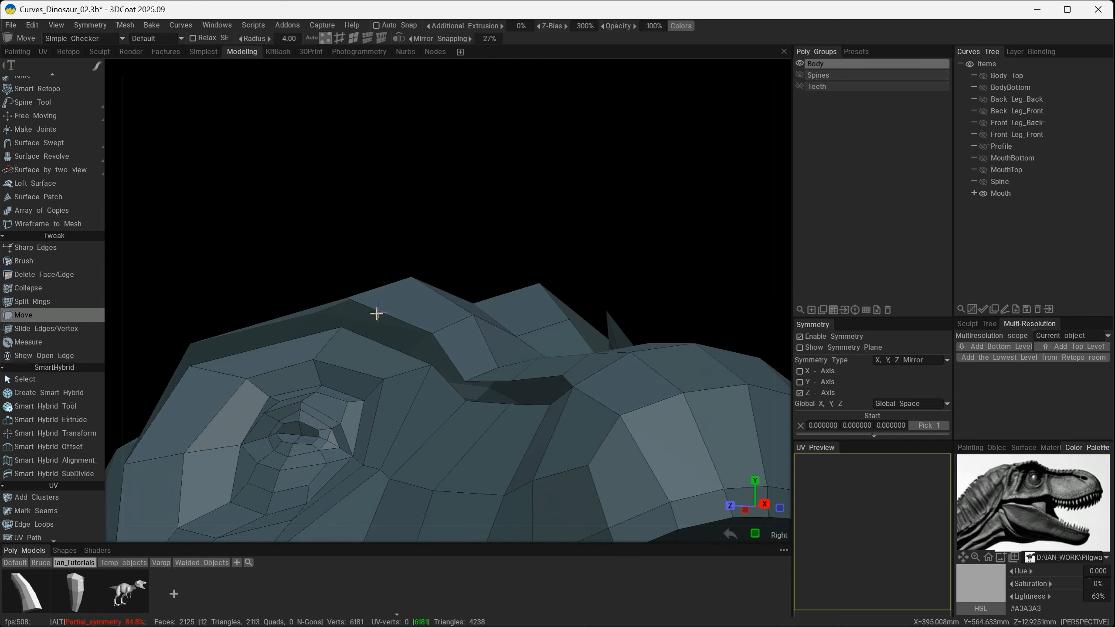
pyautogui.keyDown('alt'); pyautogui.moveTo(378, 313); pyautogui.dragTo(315, 421); pyautogui.keyUp('alt')
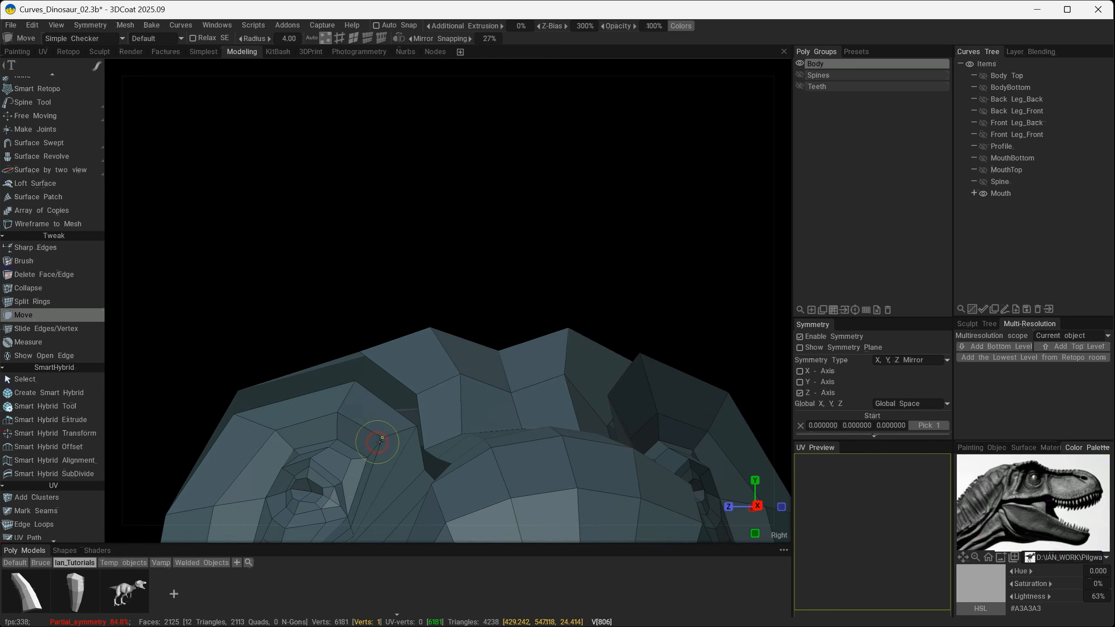
pyautogui.moveTo(378, 441)
pyautogui.keyDown('alt'); pyautogui.mouseDown()
pyautogui.moveTo(291, 421)
pyautogui.moveTo(372, 401)
pyautogui.moveTo(316, 419)
pyautogui.moveTo(273, 417)
pyautogui.mouseUp(); pyautogui.keyUp('alt')
pyautogui.moveTo(384, 390); pyautogui.dragTo(383, 397)
pyautogui.moveTo(384, 397)
pyautogui.keyDown('alt'); pyautogui.mouseDown()
pyautogui.moveTo(384, 454)
pyautogui.moveTo(317, 495)
pyautogui.moveTo(554, 434)
pyautogui.moveTo(531, 391)
pyautogui.moveTo(500, 400)
pyautogui.moveTo(418, 374)
pyautogui.moveTo(444, 378)
pyautogui.mouseUp(); pyautogui.keyUp('alt')
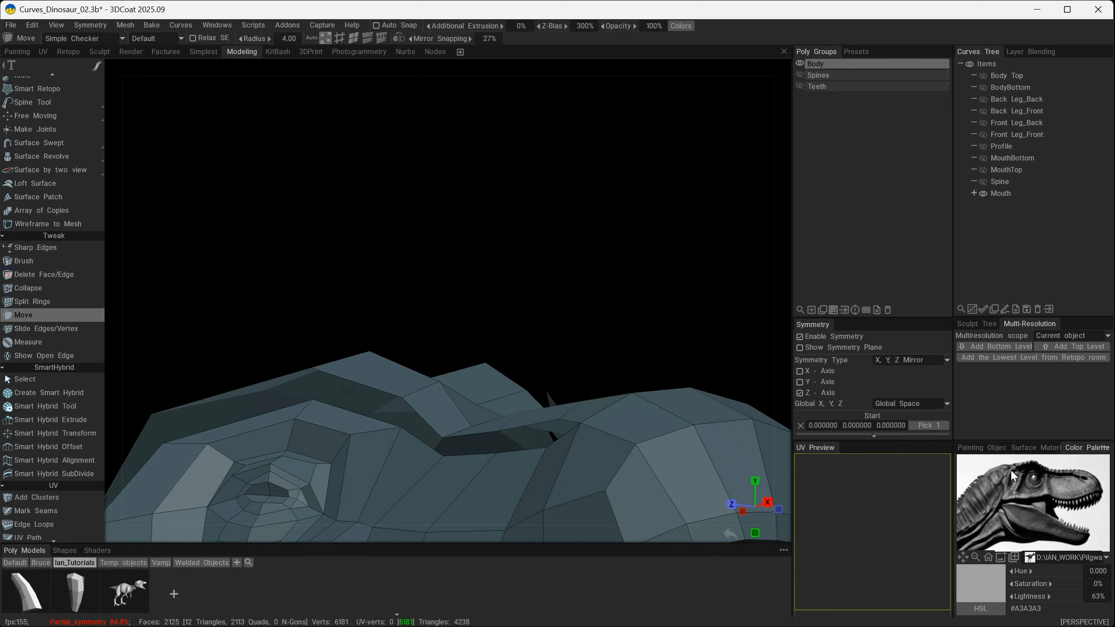
pyautogui.keyDown('alt'); pyautogui.moveTo(518, 428); pyautogui.dragTo(500, 398); pyautogui.keyUp('alt')
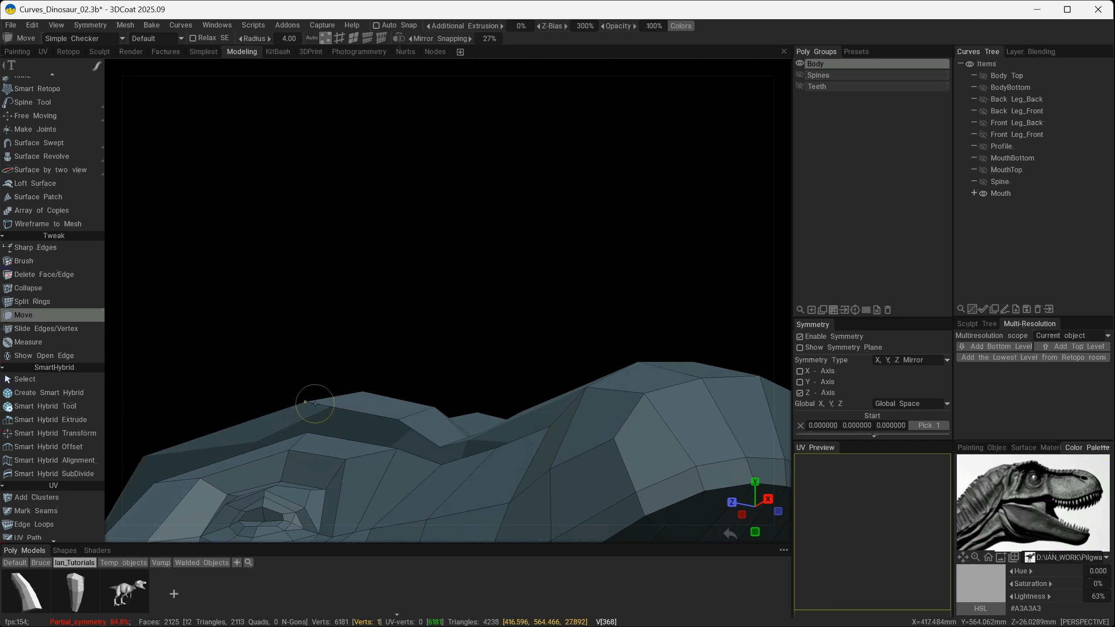
pyautogui.hotkey('ctrl', 'z')
pyautogui.moveTo(160, 455); pyautogui.dragTo(156, 444)
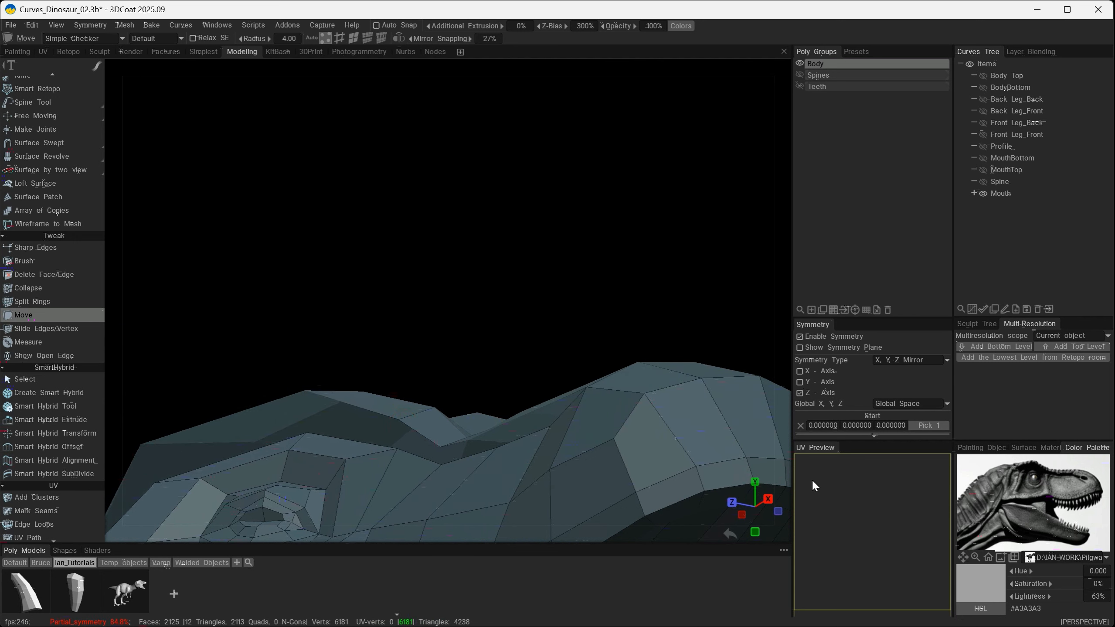
# - Nudge the vertices of the raised brow ridge into a smoother overhang while checking its shape from the side and front
pyautogui.keyDown('alt'); pyautogui.moveTo(598, 388); pyautogui.dragTo(685, 388); pyautogui.keyUp('alt')
pyautogui.moveTo(232, 356); pyautogui.dragTo(290, 347)
pyautogui.moveTo(331, 340); pyautogui.dragTo(329, 337)
pyautogui.keyDown('alt'); pyautogui.moveTo(478, 381); pyautogui.dragTo(523, 398); pyautogui.keyUp('alt')
pyautogui.keyDown('alt'); pyautogui.moveTo(522, 317); pyautogui.dragTo(310, 298); pyautogui.keyUp('alt')
pyautogui.keyDown('alt'); pyautogui.moveTo(413, 293); pyautogui.dragTo(680, 332); pyautogui.keyUp('alt')
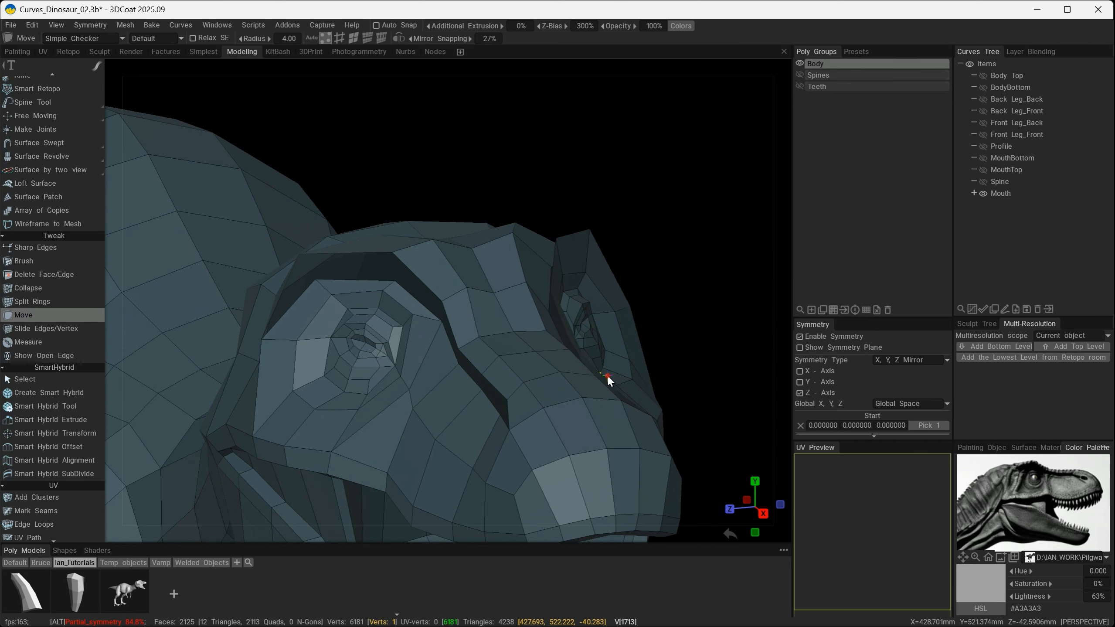
pyautogui.moveTo(605, 379)
pyautogui.keyDown('alt'); pyautogui.mouseDown()
pyautogui.moveTo(549, 272)
pyautogui.moveTo(652, 250)
pyautogui.moveTo(512, 257)
pyautogui.moveTo(574, 291)
pyautogui.moveTo(561, 262)
pyautogui.moveTo(565, 274)
pyautogui.mouseUp(); pyautogui.keyUp('alt')
pyautogui.keyDown('alt'); pyautogui.moveTo(425, 303); pyautogui.dragTo(424, 306); pyautogui.keyUp('alt')
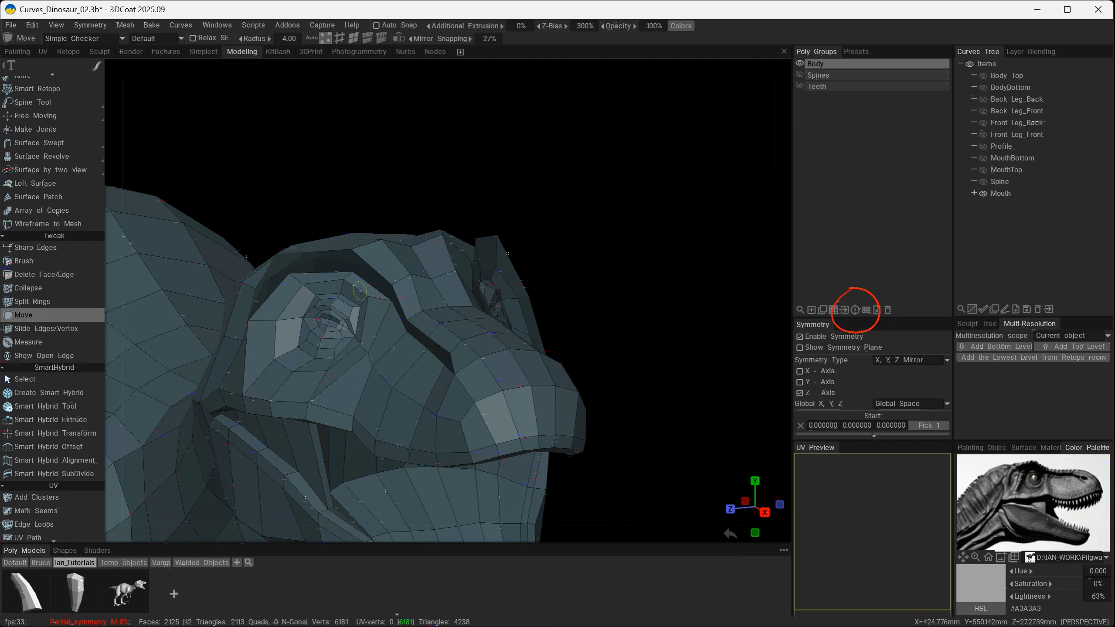
# - Bridge the first sections of the open gap between the eye area, the snout and the raised brow ridge with the Quads tool
pyautogui.moveTo(384, 282); pyautogui.dragTo(450, 342, button='middle')
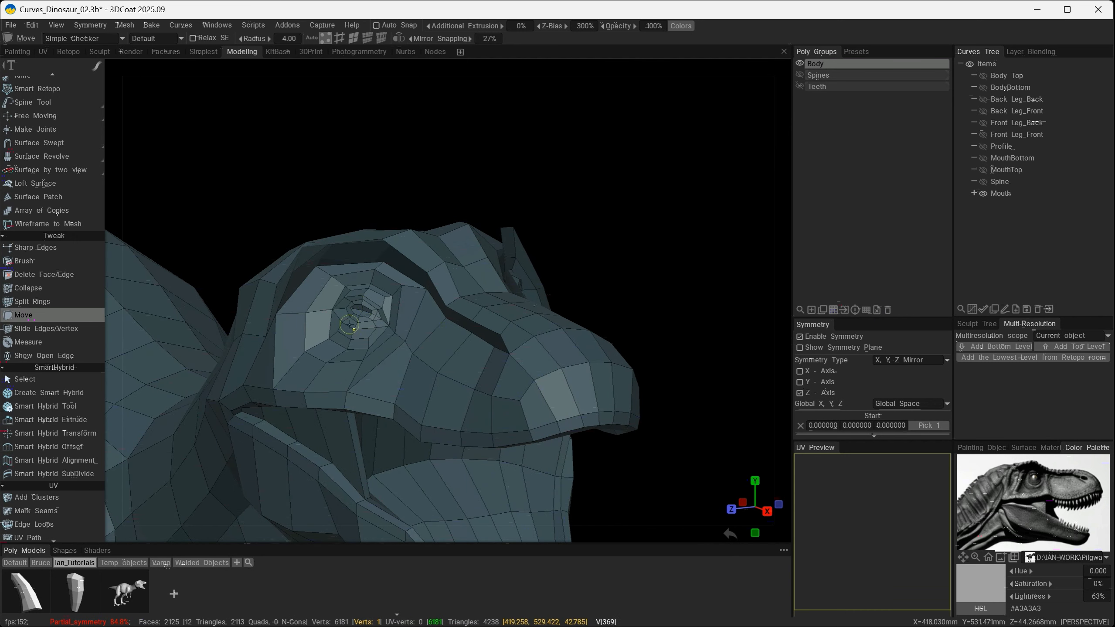
pyautogui.keyDown('alt'); pyautogui.moveTo(350, 324); pyautogui.dragTo(372, 321, button='right'); pyautogui.keyUp('alt')
pyautogui.keyDown('alt'); pyautogui.moveTo(372, 321); pyautogui.dragTo(455, 335); pyautogui.keyUp('alt')
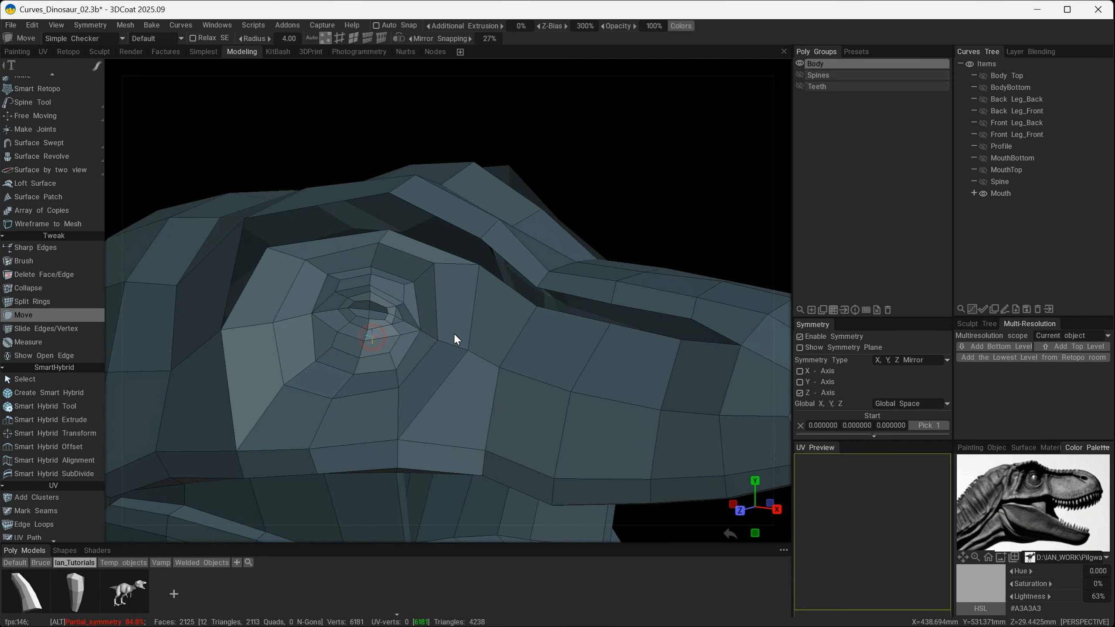
pyautogui.scroll(5, 75, 323)
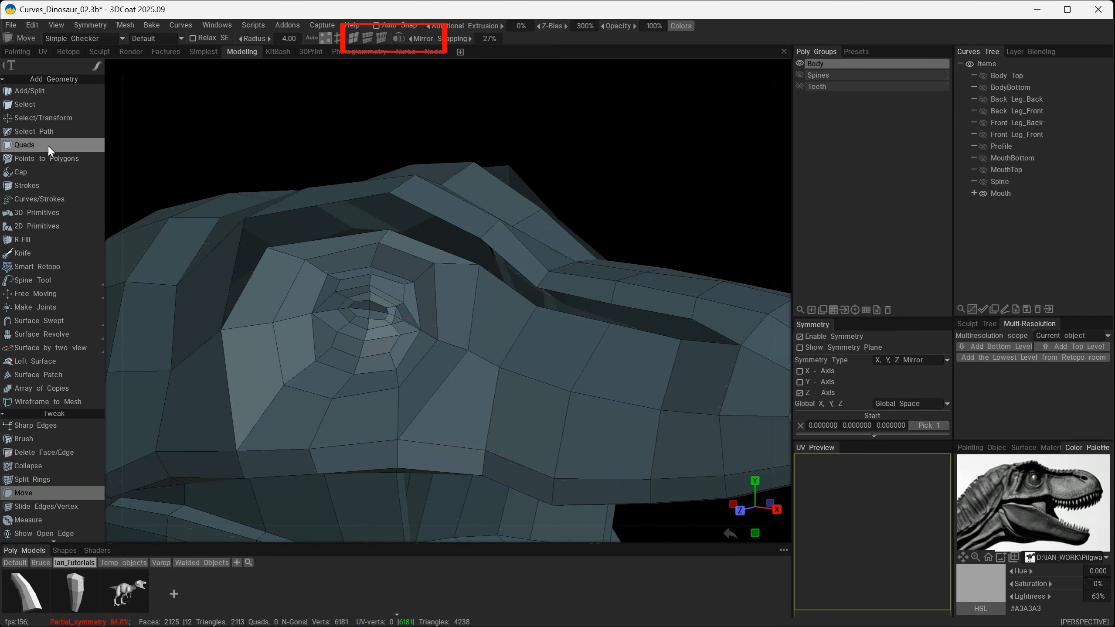
pyautogui.click(49, 149)
pyautogui.moveTo(456, 309)
pyautogui.keyDown('alt'); pyautogui.mouseDown()
pyautogui.moveTo(489, 328)
pyautogui.moveTo(470, 325)
pyautogui.moveTo(510, 299)
pyautogui.mouseUp(); pyautogui.keyUp('alt')
pyautogui.click(431, 207)
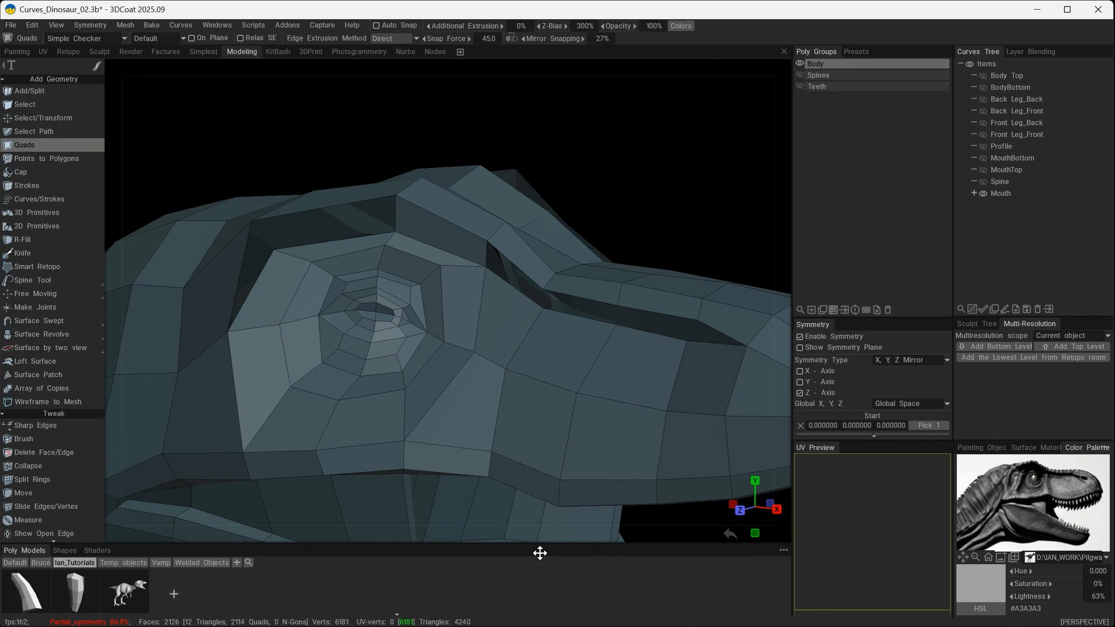
pyautogui.keyDown('alt'); pyautogui.moveTo(514, 389); pyautogui.dragTo(525, 324); pyautogui.keyUp('alt')
pyautogui.click(515, 258)
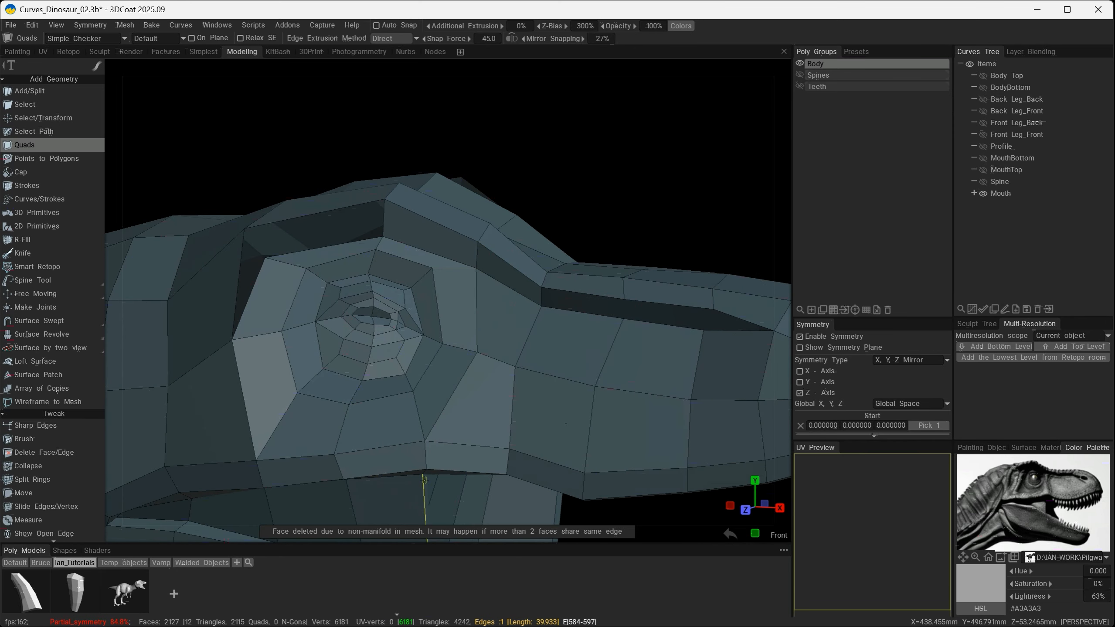
# - Fill the rest of the gap above and behind the eye with Quads, closing the underside of the brow ridge
pyautogui.keyDown('alt'); pyautogui.moveTo(424, 530); pyautogui.dragTo(615, 260); pyautogui.keyUp('alt')
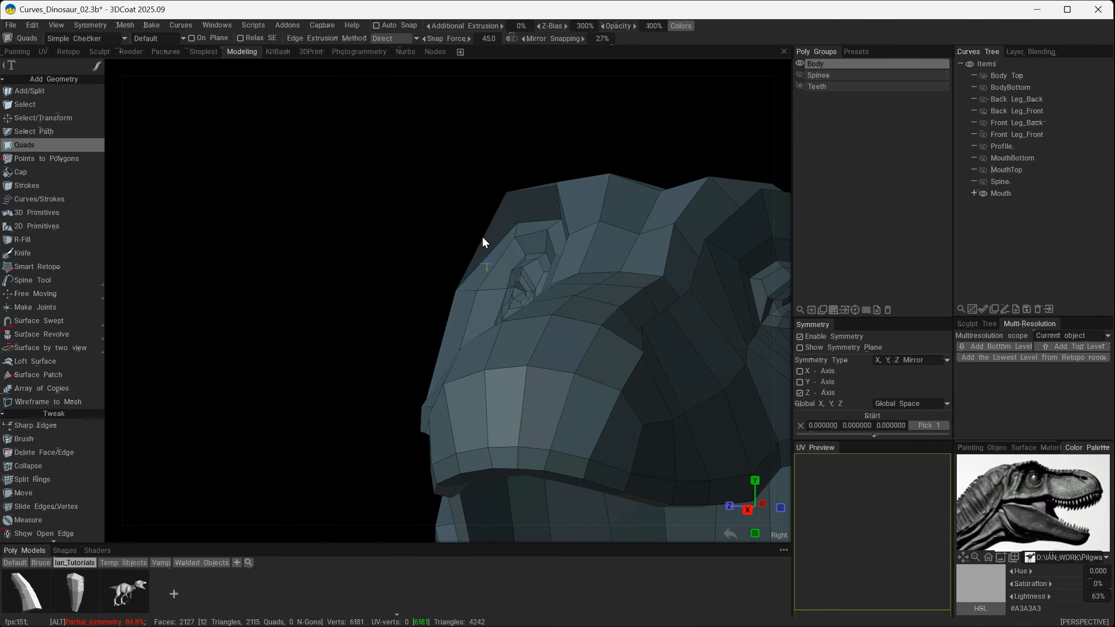
pyautogui.keyDown('alt'); pyautogui.moveTo(482, 236); pyautogui.dragTo(575, 325); pyautogui.keyUp('alt')
pyautogui.click(575, 325)
pyautogui.click(647, 319)
pyautogui.keyDown('alt'); pyautogui.moveTo(647, 319); pyautogui.dragTo(593, 337); pyautogui.keyUp('alt')
pyautogui.click(340, 262)
pyautogui.click(254, 304)
pyautogui.keyDown('alt'); pyautogui.moveTo(593, 337); pyautogui.dragTo(461, 329, button='middle'); pyautogui.keyUp('alt')
pyautogui.keyDown('alt'); pyautogui.moveTo(369, 381); pyautogui.dragTo(248, 240); pyautogui.keyUp('alt')
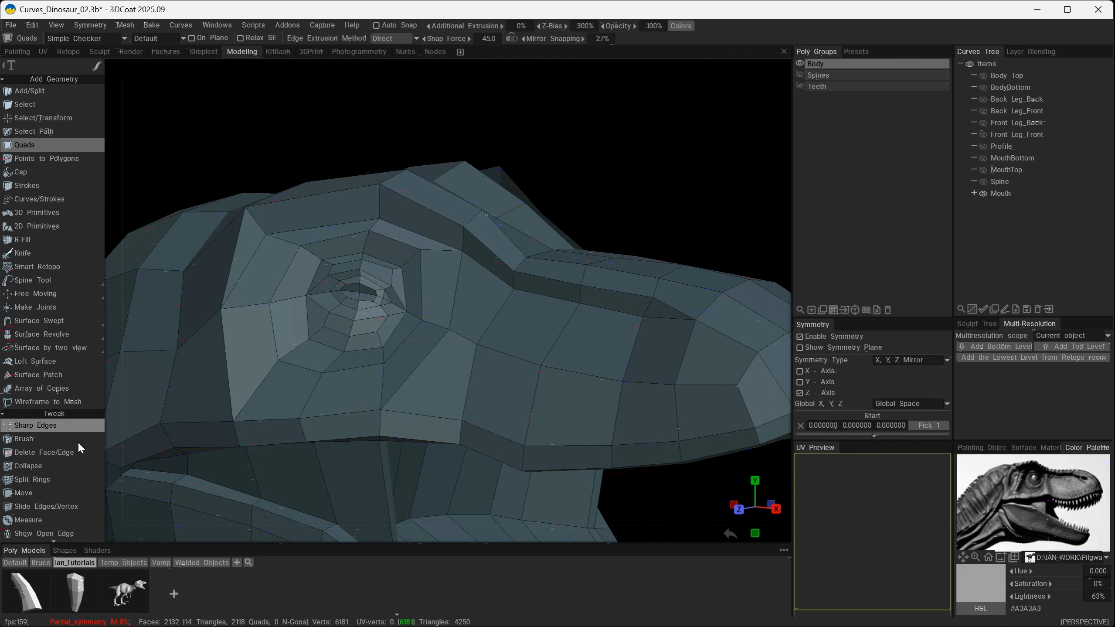
# - Add one edge loop along the newly bridged strip under the brow ridge with Split Rings
pyautogui.click(43, 480)
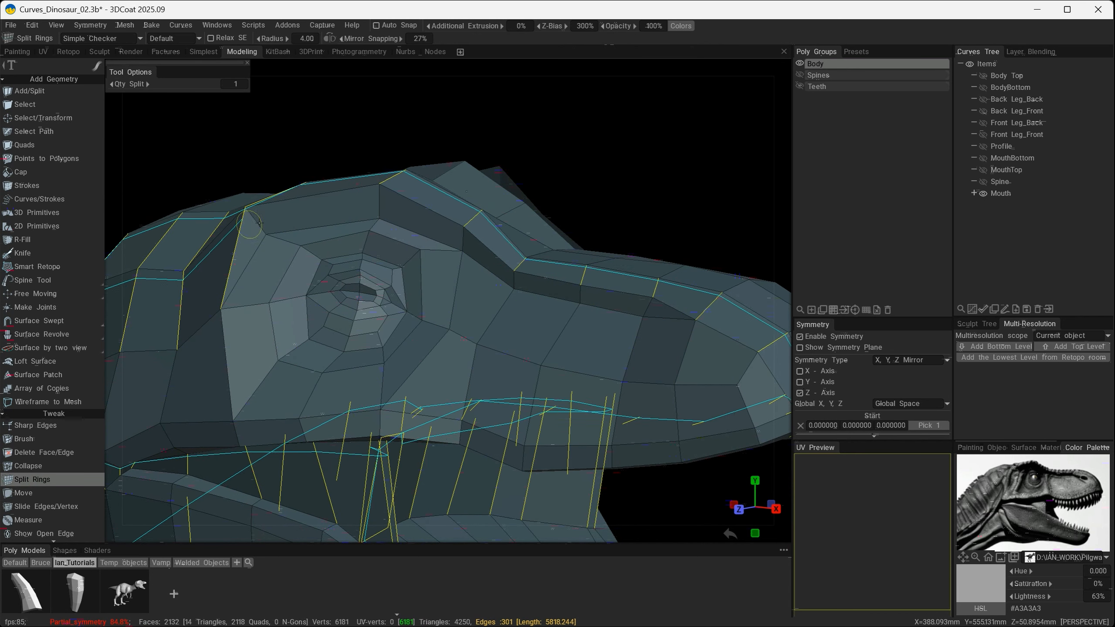
pyautogui.click(366, 204)
pyautogui.keyDown('alt'); pyautogui.moveTo(327, 351); pyautogui.dragTo(323, 378); pyautogui.keyUp('alt')
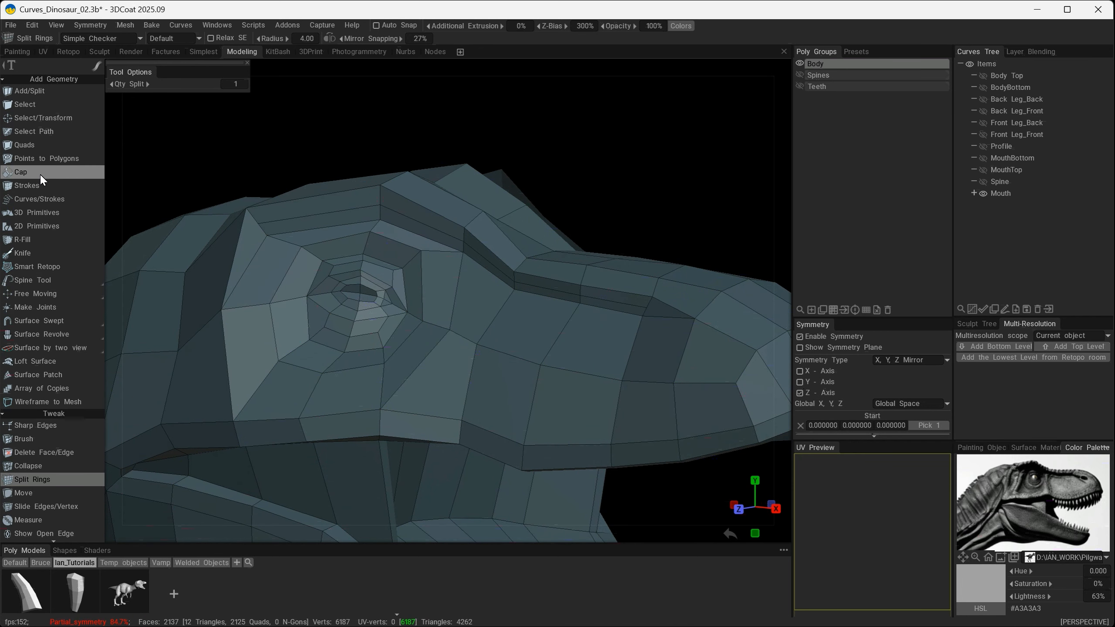
# - Move the vertices at the back of the brow and above the eye to shape the crease under the ridge
pyautogui.click(26, 493)
pyautogui.keyDown('alt'); pyautogui.moveTo(281, 189); pyautogui.dragTo(263, 211); pyautogui.keyUp('alt')
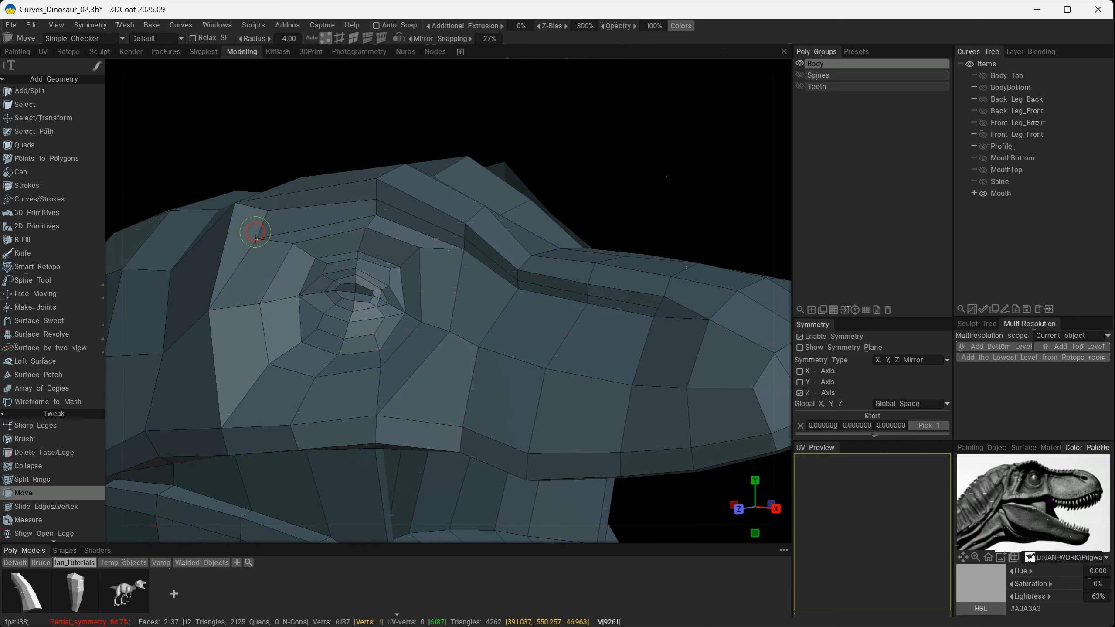
pyautogui.moveTo(364, 206)
pyautogui.keyDown('alt'); pyautogui.mouseDown()
pyautogui.moveTo(334, 219)
pyautogui.moveTo(450, 193)
pyautogui.moveTo(318, 209)
pyautogui.moveTo(373, 257)
pyautogui.moveTo(560, 318)
pyautogui.mouseUp(); pyautogui.keyUp('alt')
pyautogui.scroll(3, 497, 295)
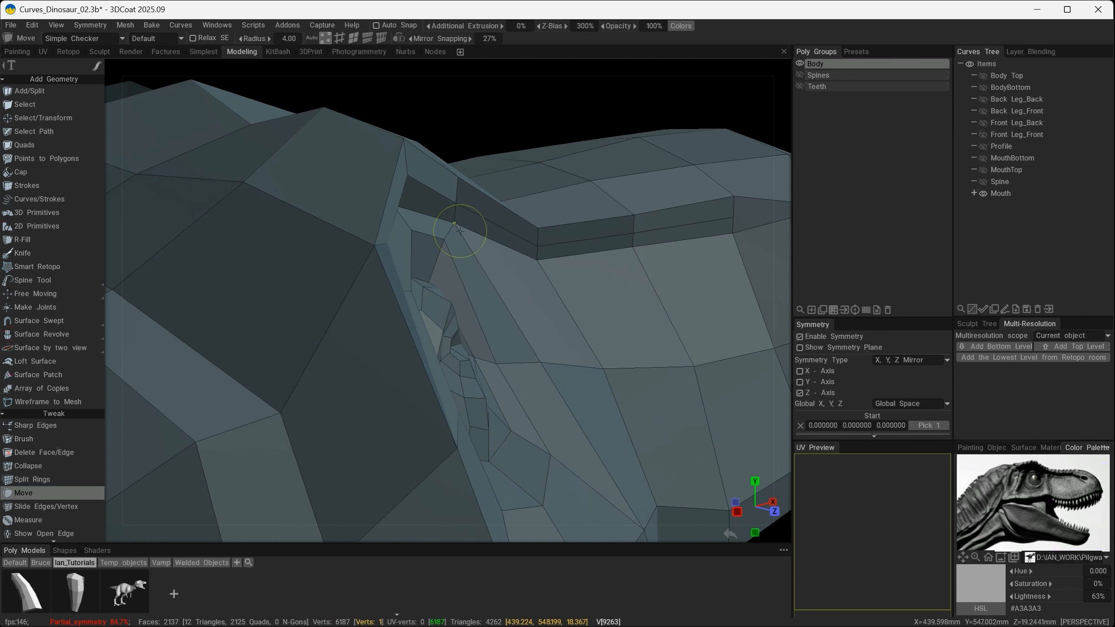
pyautogui.moveTo(459, 231); pyautogui.dragTo(450, 228)
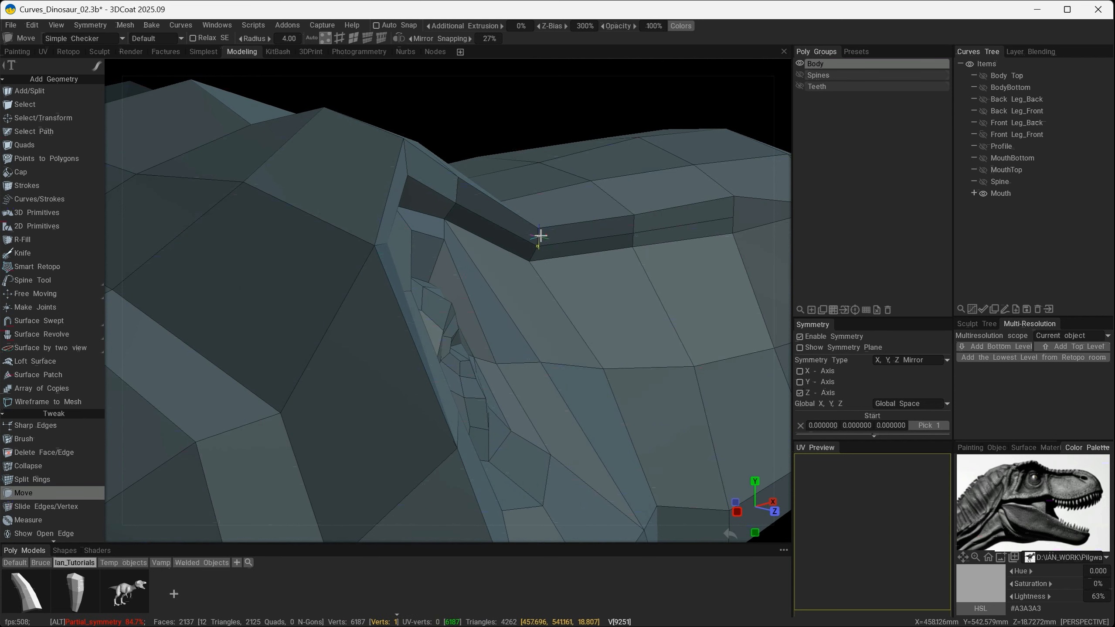
# - Adjust the crease vertices along the side of the snout so the ridge overhangs evenly, checking from the side and front
pyautogui.keyDown('alt'); pyautogui.moveTo(540, 237); pyautogui.dragTo(606, 255); pyautogui.keyUp('alt')
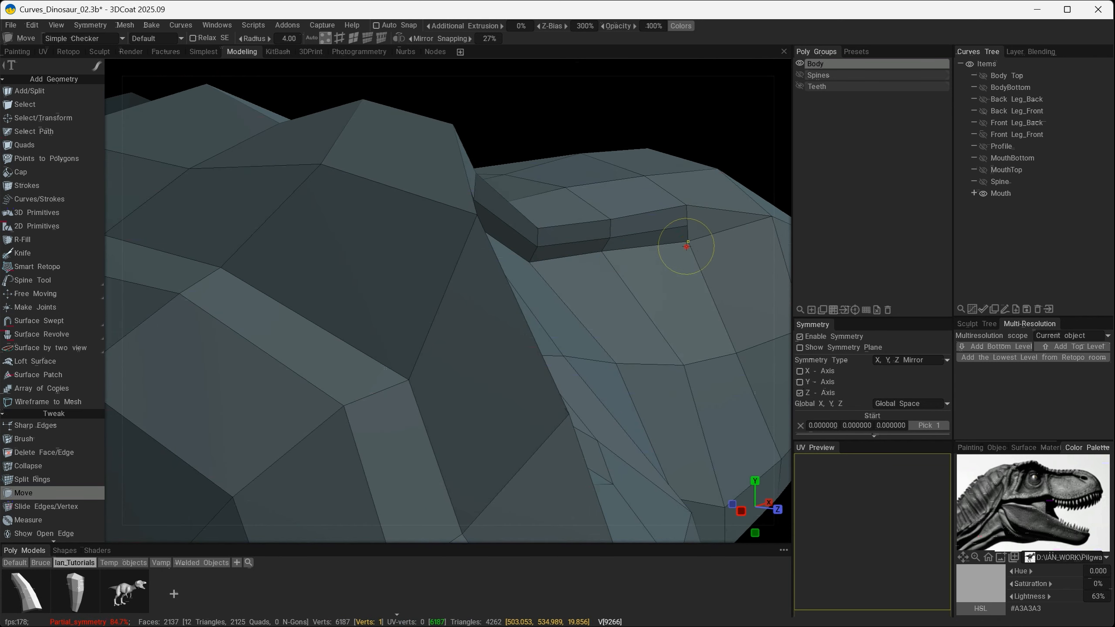
pyautogui.keyDown('alt'); pyautogui.moveTo(690, 247); pyautogui.dragTo(691, 224); pyautogui.keyUp('alt')
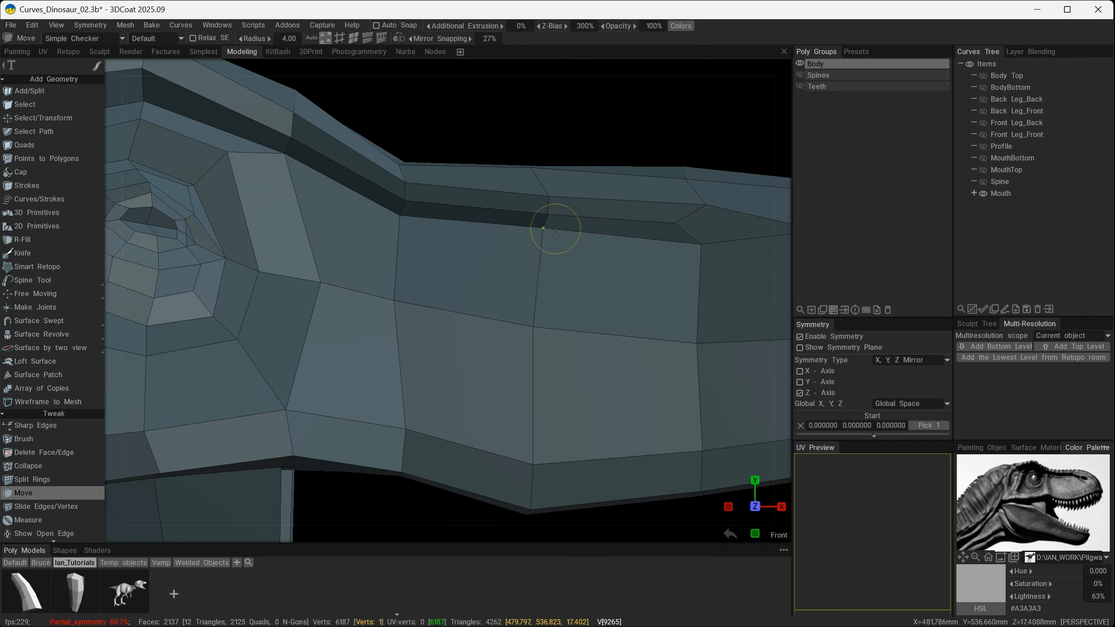
pyautogui.keyDown('alt'); pyautogui.moveTo(402, 223); pyautogui.dragTo(584, 269); pyautogui.keyUp('alt')
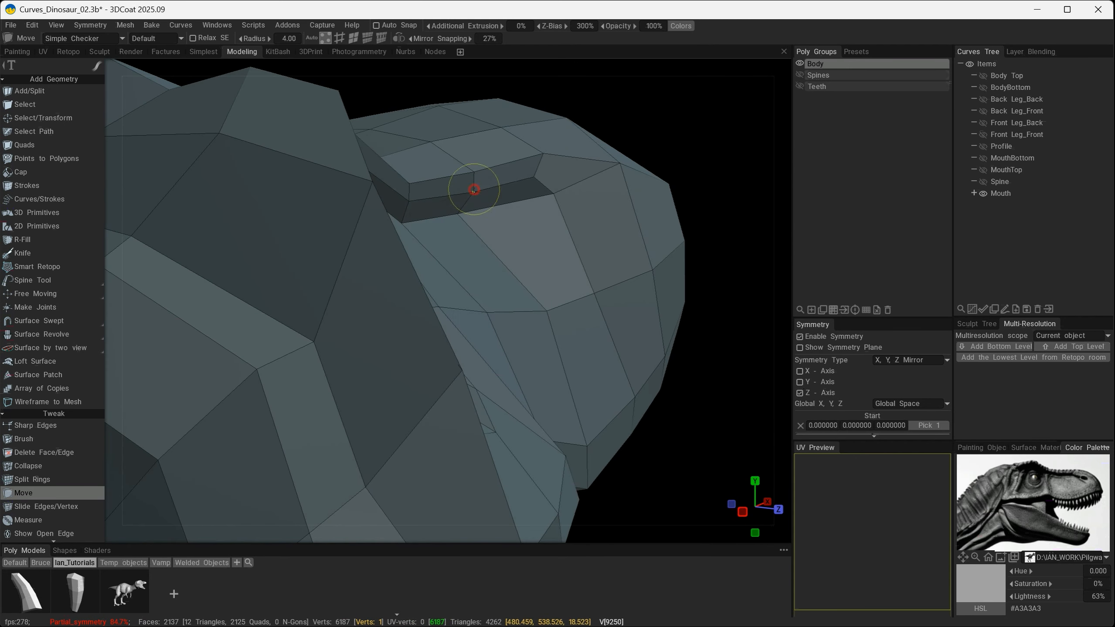
pyautogui.keyDown('alt'); pyautogui.moveTo(373, 216); pyautogui.dragTo(301, 178); pyautogui.keyUp('alt')
pyautogui.keyDown('alt'); pyautogui.moveTo(407, 140); pyautogui.dragTo(474, 176); pyautogui.keyUp('alt')
pyautogui.keyDown('alt'); pyautogui.moveTo(475, 175); pyautogui.dragTo(162, 244, button='right'); pyautogui.keyUp('alt')
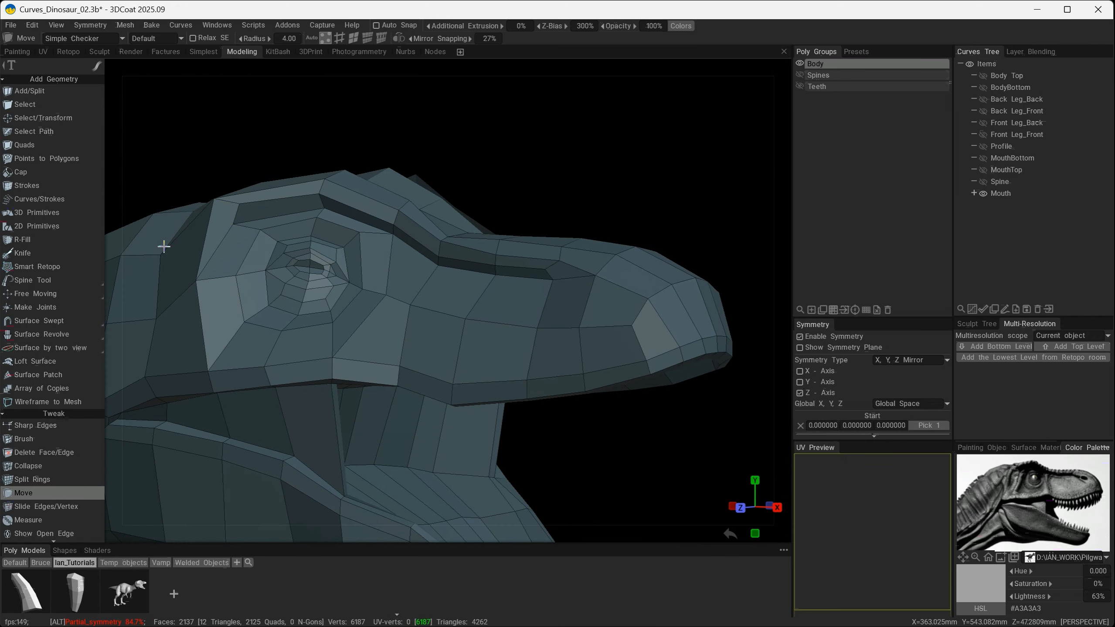
pyautogui.keyDown('alt'); pyautogui.moveTo(273, 284); pyautogui.dragTo(280, 293, button='right'); pyautogui.keyUp('alt')
pyautogui.keyDown('alt'); pyautogui.moveTo(280, 293); pyautogui.dragTo(428, 236); pyautogui.keyUp('alt')
pyautogui.keyDown('alt'); pyautogui.moveTo(457, 294); pyautogui.dragTo(402, 395); pyautogui.keyUp('alt')
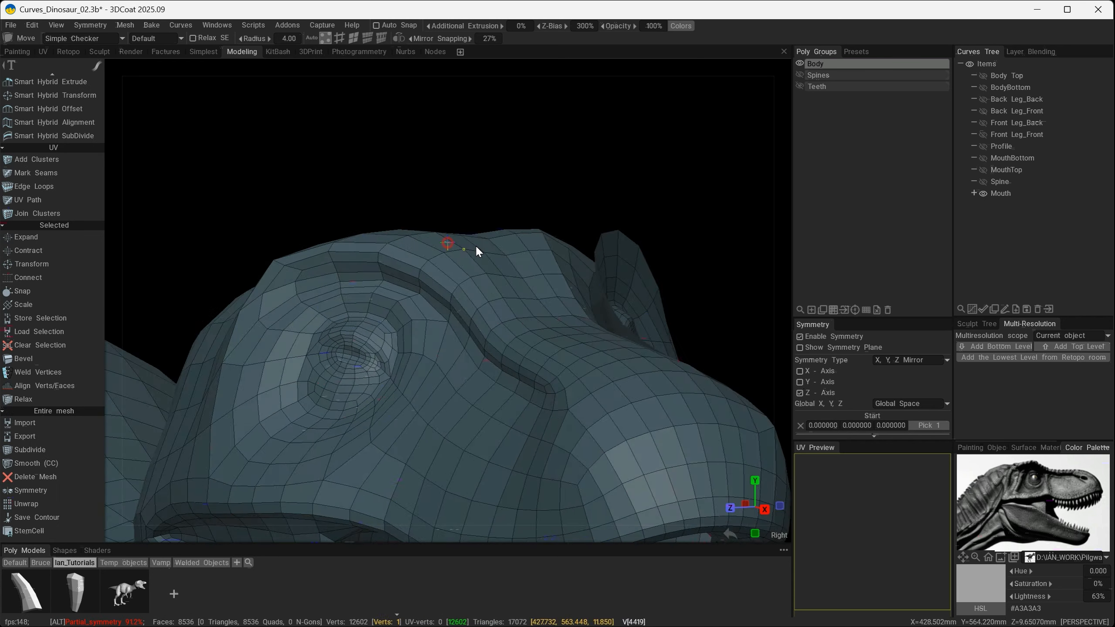
# - Try subdividing the head mesh to inspect the smoothed brow from several angles, and undo the subdivision
pyautogui.keyDown('alt'); pyautogui.moveTo(476, 245); pyautogui.dragTo(550, 297); pyautogui.keyUp('alt')
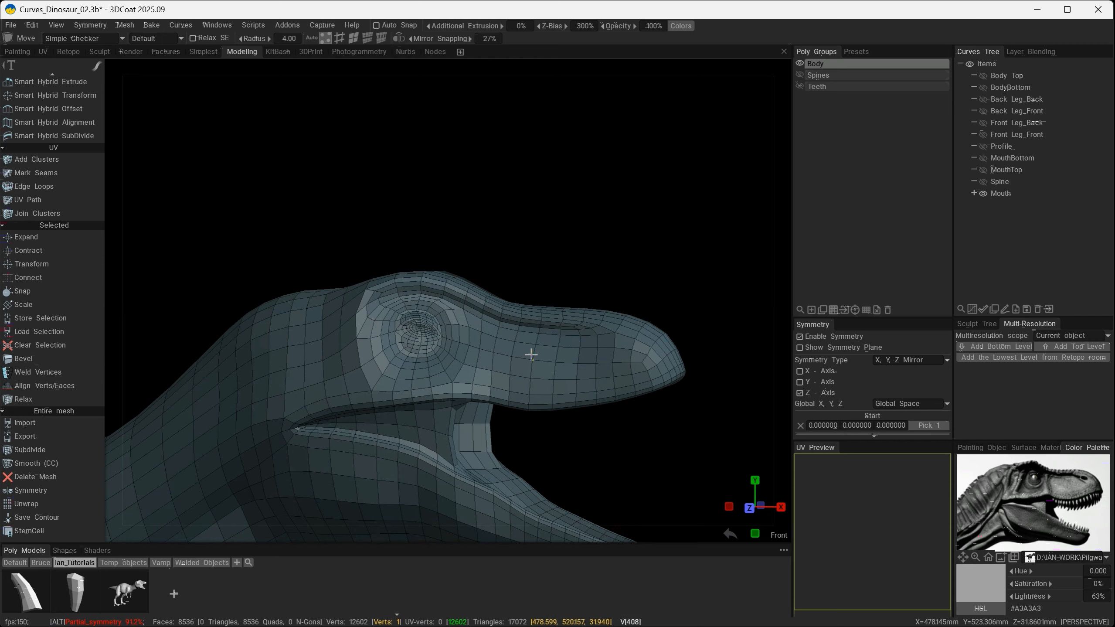
pyautogui.keyDown('alt'); pyautogui.moveTo(531, 355); pyautogui.dragTo(504, 367); pyautogui.keyUp('alt')
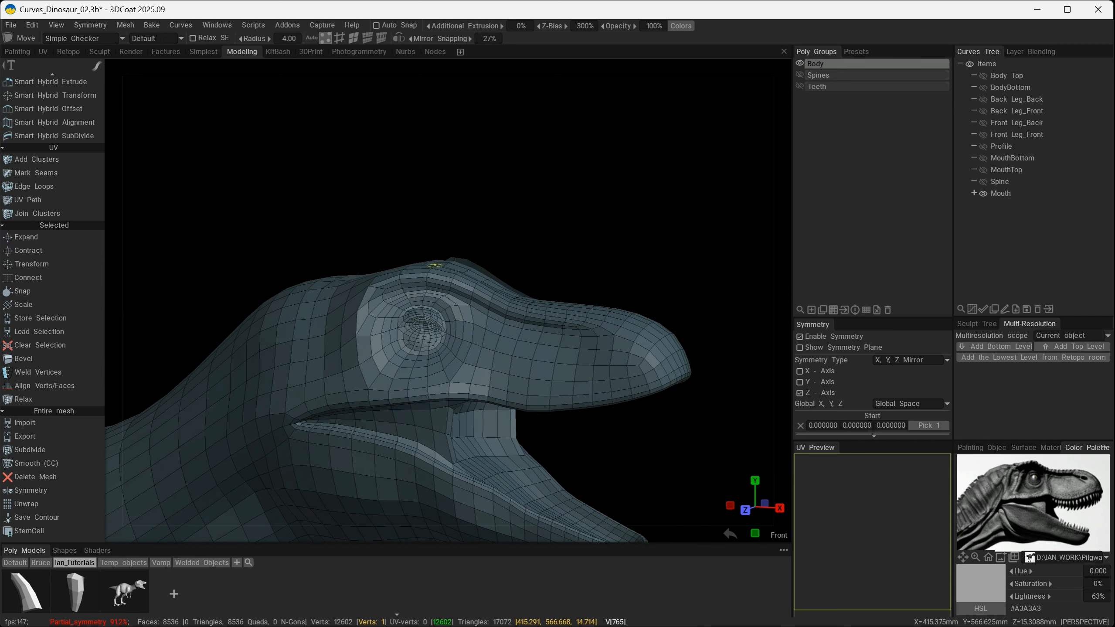
pyautogui.moveTo(606, 369)
pyautogui.keyDown('alt'); pyautogui.mouseDown()
pyautogui.moveTo(453, 354)
pyautogui.moveTo(568, 353)
pyautogui.moveTo(595, 402)
pyautogui.moveTo(656, 320)
pyautogui.mouseUp(); pyautogui.keyUp('alt')
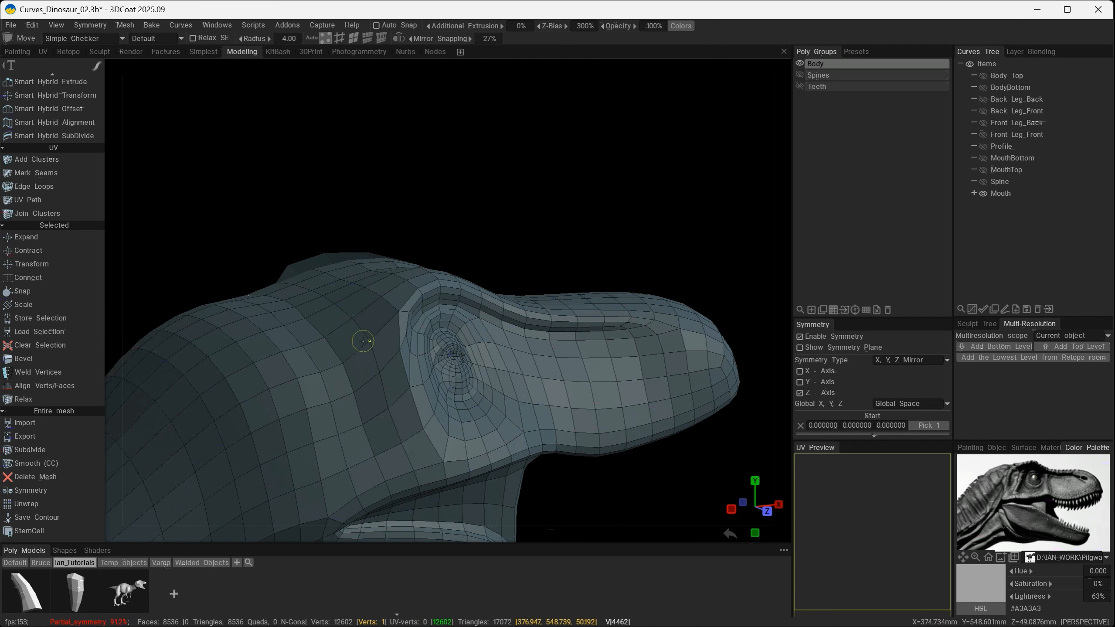
pyautogui.keyDown('alt'); pyautogui.moveTo(413, 395); pyautogui.dragTo(372, 392); pyautogui.keyUp('alt')
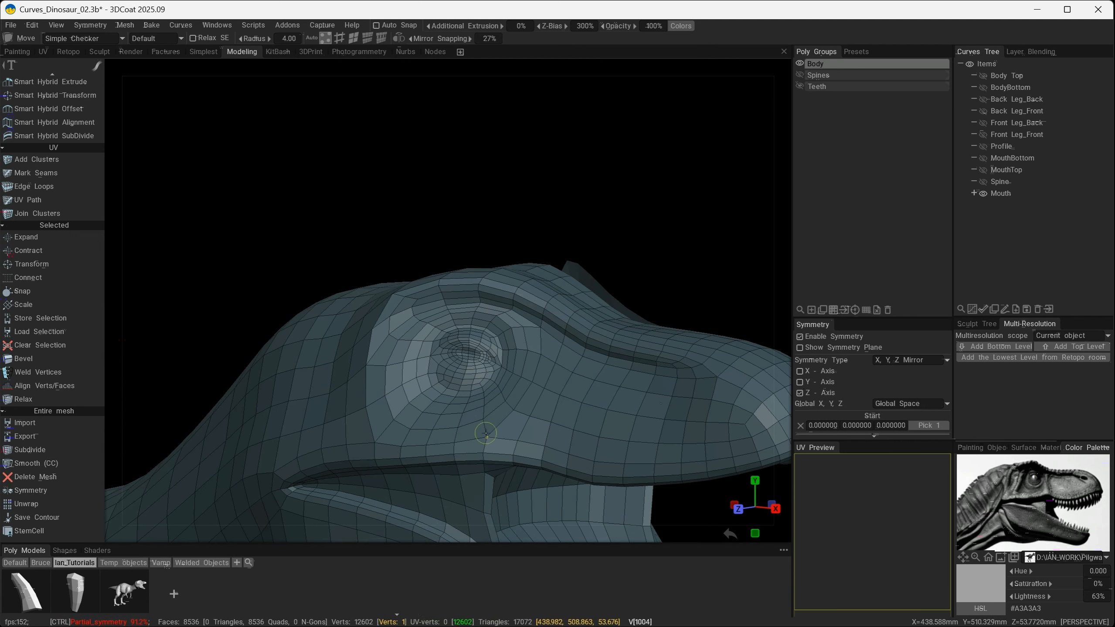
pyautogui.hotkey('ctrl', 'z')
# - Close the open brow geometry on the opposite side of the head to match the bridged side, and save the file
pyautogui.keyDown('alt'); pyautogui.moveTo(489, 371); pyautogui.dragTo(455, 349); pyautogui.keyUp('alt')
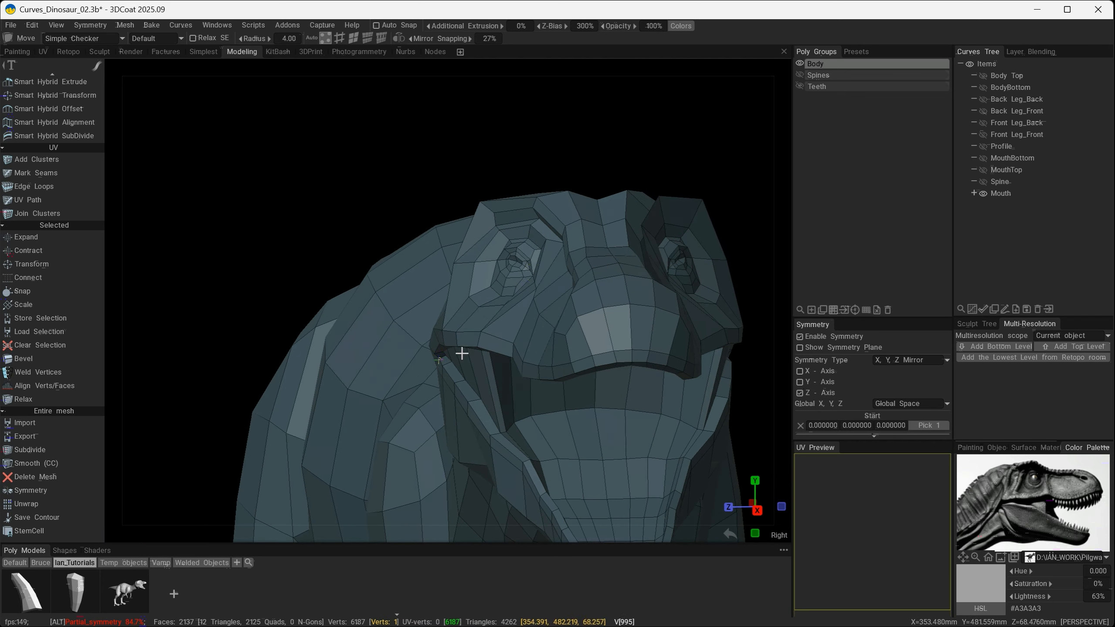
pyautogui.keyDown('alt'); pyautogui.moveTo(539, 269); pyautogui.dragTo(583, 296); pyautogui.keyUp('alt')
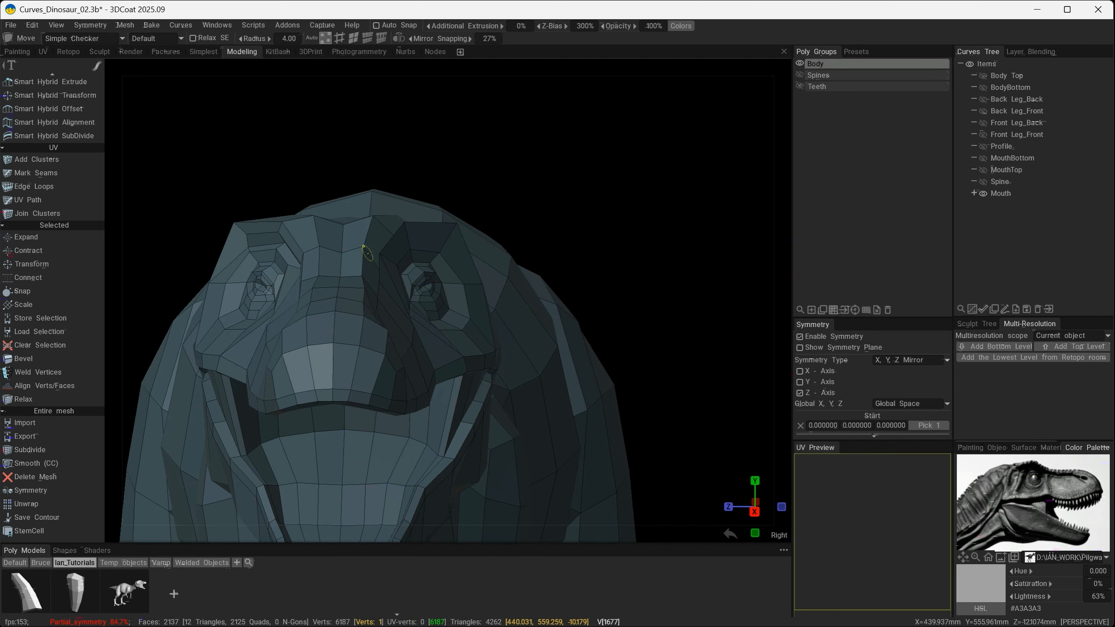
pyautogui.moveTo(376, 252)
pyautogui.keyDown('alt'); pyautogui.mouseDown()
pyautogui.moveTo(428, 291)
pyautogui.moveTo(520, 289)
pyautogui.moveTo(553, 270)
pyautogui.mouseUp(); pyautogui.keyUp('alt')
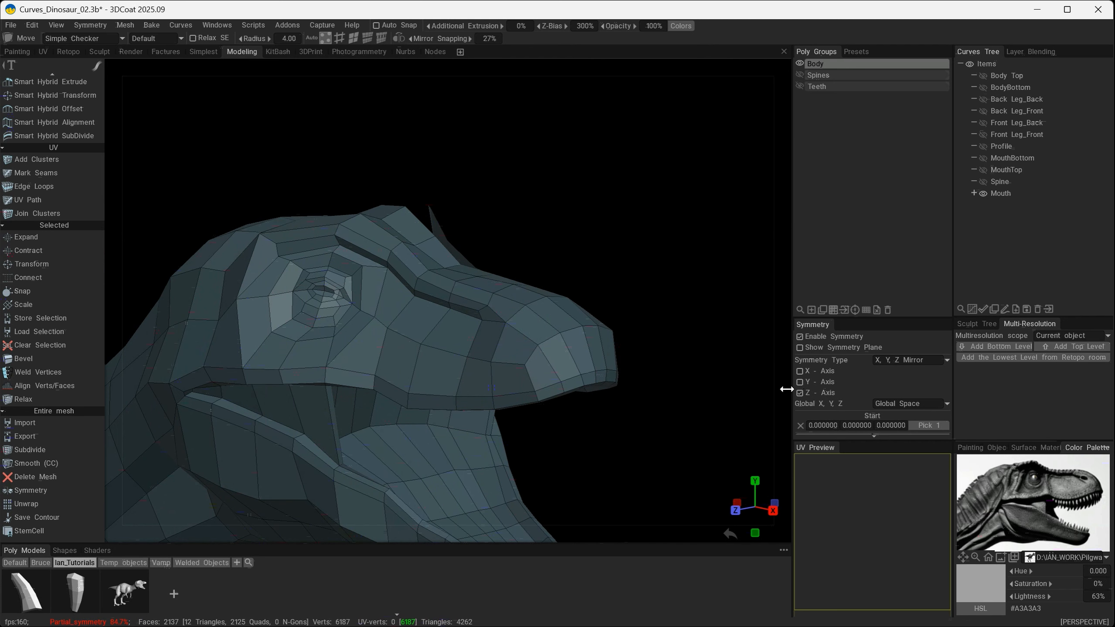
pyautogui.click(855, 308)
pyautogui.keyDown('alt'); pyautogui.moveTo(604, 302); pyautogui.dragTo(605, 365); pyautogui.keyUp('alt')
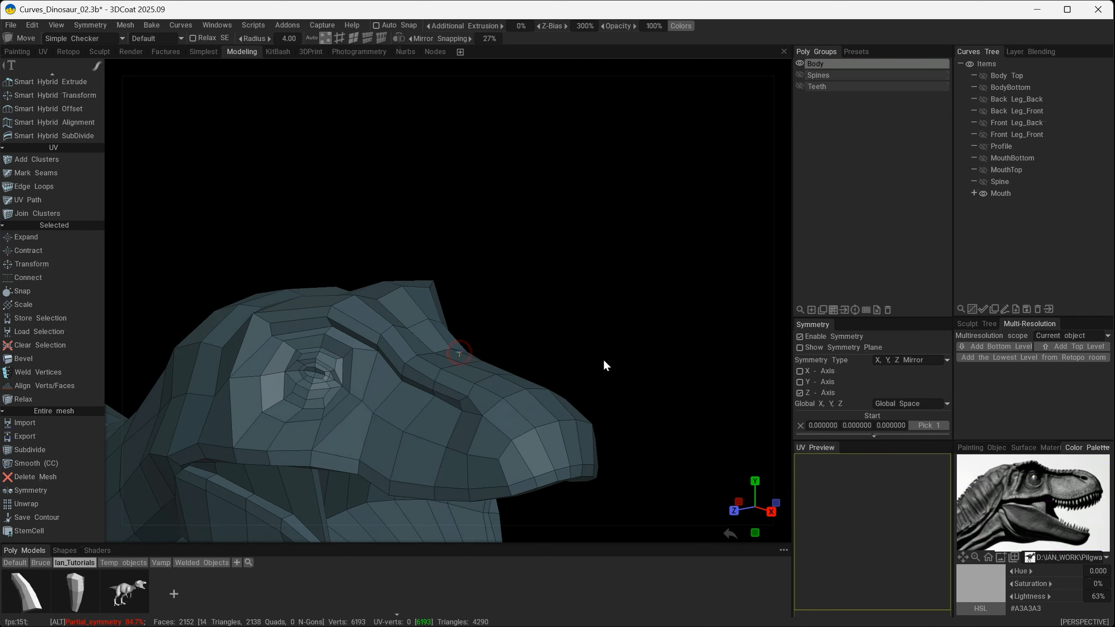
pyautogui.scroll(5, 488, 414)
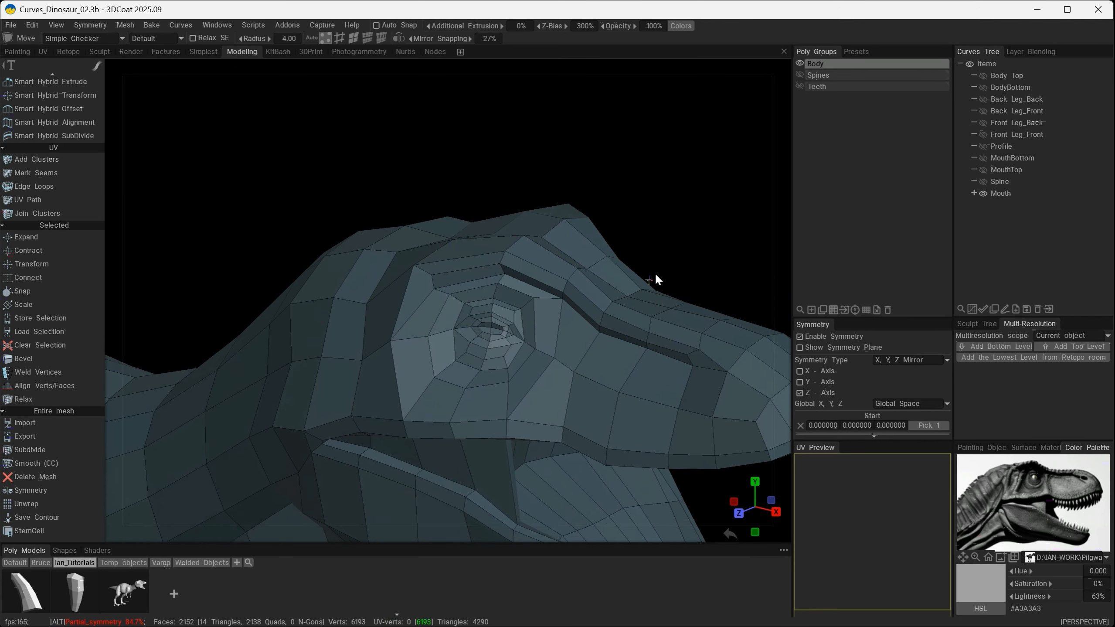
# - Move the vertices at the rear of the brow ridge, above and behind the eye, to refine the head's side profile
pyautogui.moveTo(449, 240); pyautogui.dragTo(449, 235)
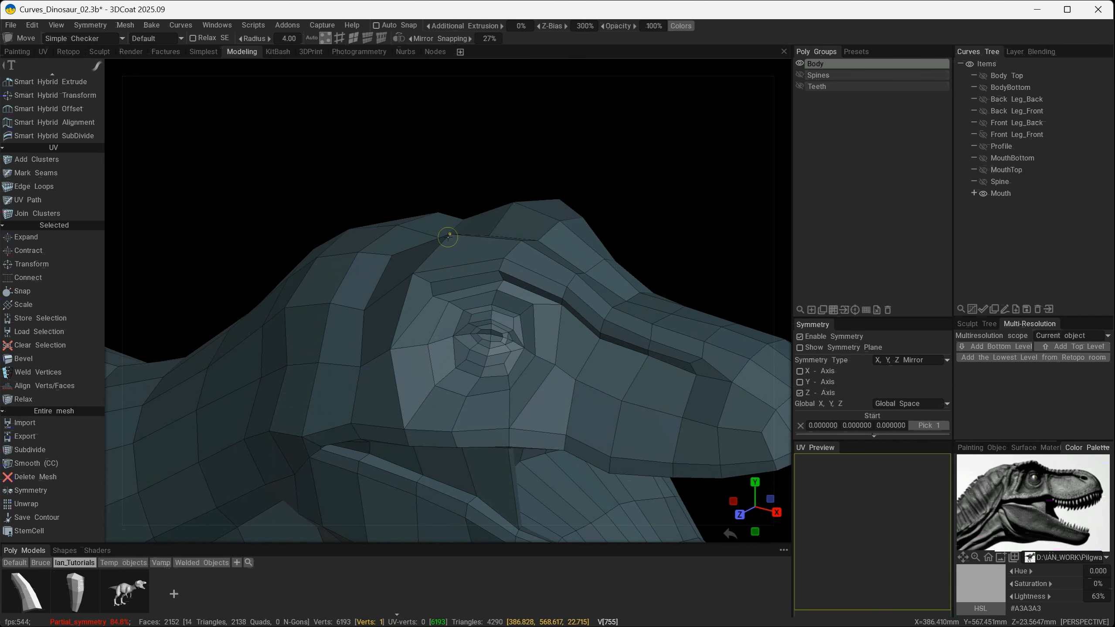
pyautogui.moveTo(527, 247)
pyautogui.keyDown('alt'); pyautogui.mouseDown()
pyautogui.moveTo(530, 319)
pyautogui.moveTo(563, 319)
pyautogui.moveTo(505, 270)
pyautogui.moveTo(515, 275)
pyautogui.moveTo(429, 263)
pyautogui.mouseUp(); pyautogui.keyUp('alt')
pyautogui.press('KP_2')
pyautogui.moveTo(350, 234); pyautogui.dragTo(343, 236)
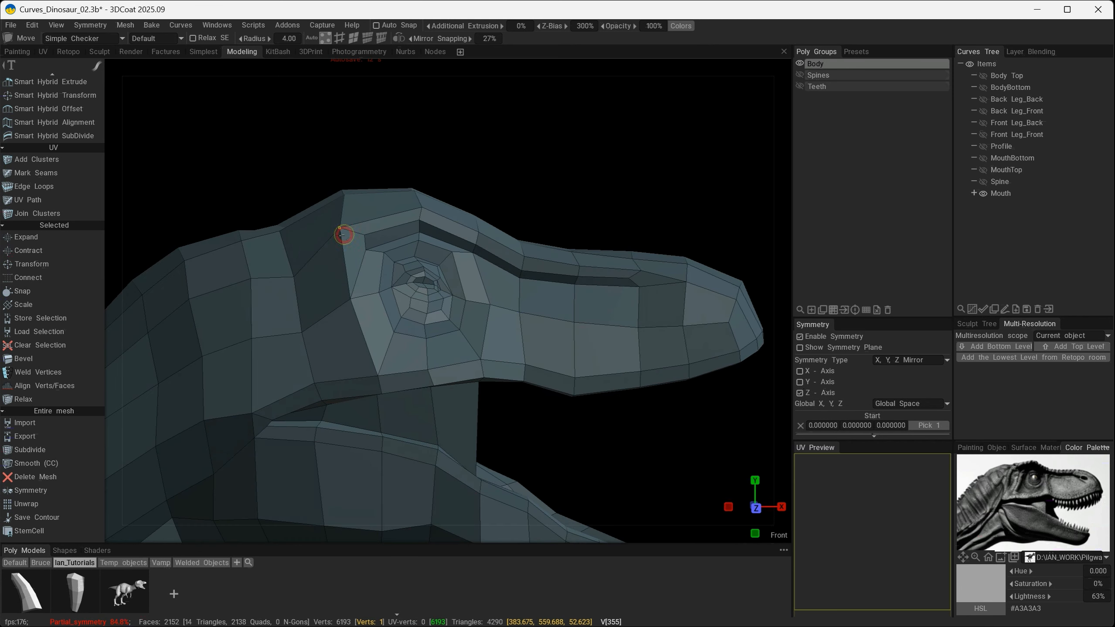
pyautogui.moveTo(300, 280); pyautogui.dragTo(295, 278)
pyautogui.keyDown('alt'); pyautogui.moveTo(569, 341); pyautogui.dragTo(544, 341); pyautogui.keyUp('alt')
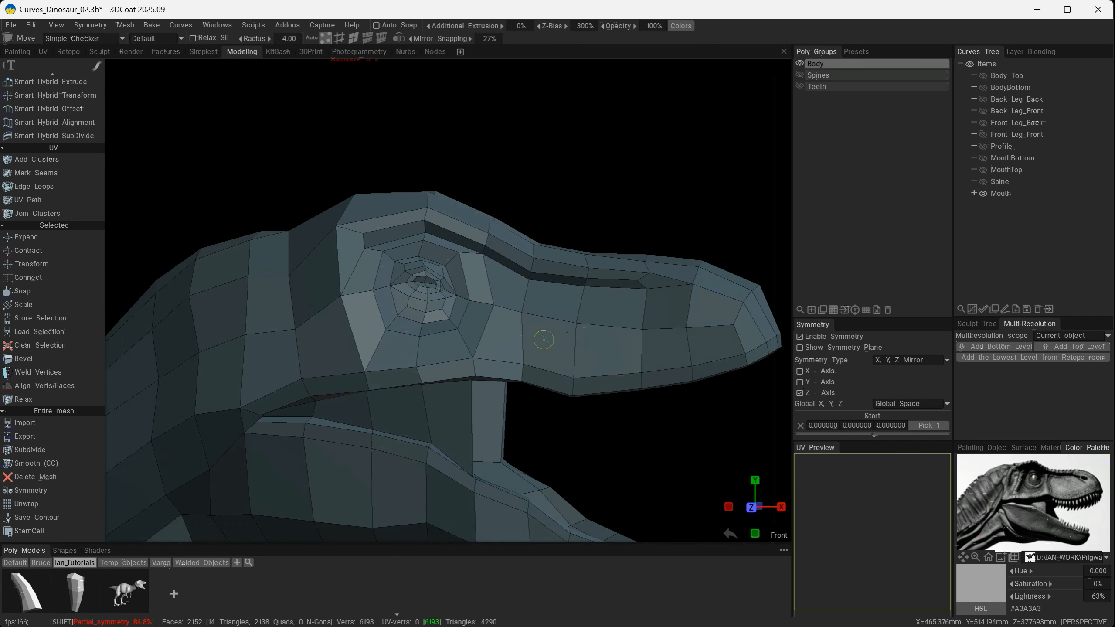
# - Pull the brow crest vertex above the eye forward and upward in the side view, undoing unwanted changes
pyautogui.hotkey('shift', 's')
pyautogui.keyDown('alt'); pyautogui.moveTo(645, 209); pyautogui.dragTo(355, 214); pyautogui.keyUp('alt')
pyautogui.hotkey('ctrl', 'z')
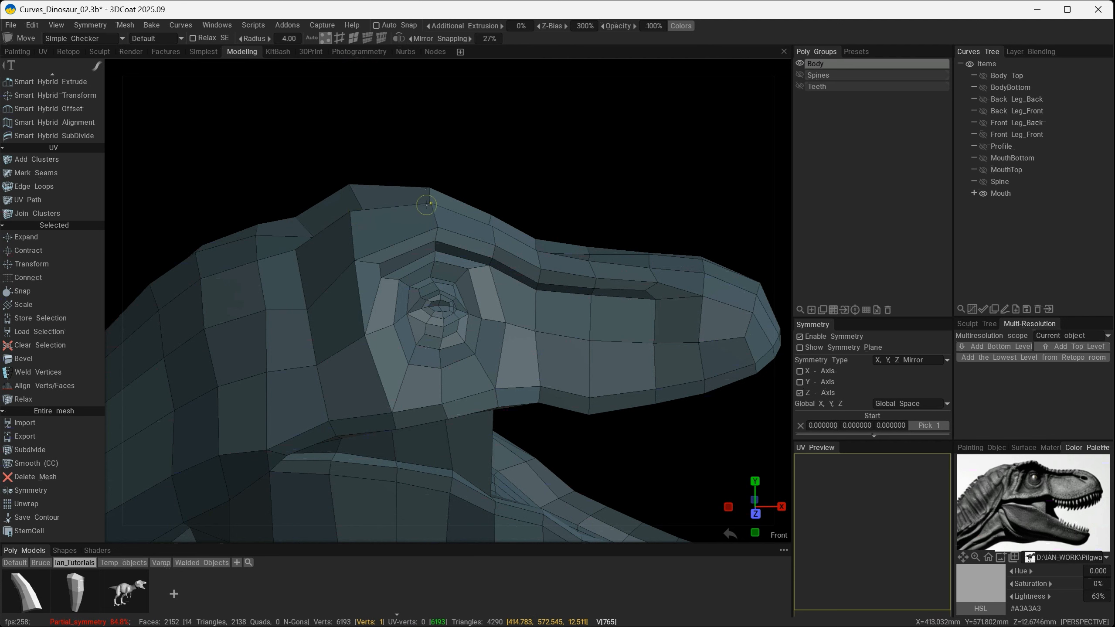
pyautogui.moveTo(435, 197); pyautogui.dragTo(436, 198)
pyautogui.keyDown('alt'); pyautogui.moveTo(436, 197); pyautogui.dragTo(439, 280); pyautogui.keyUp('alt')
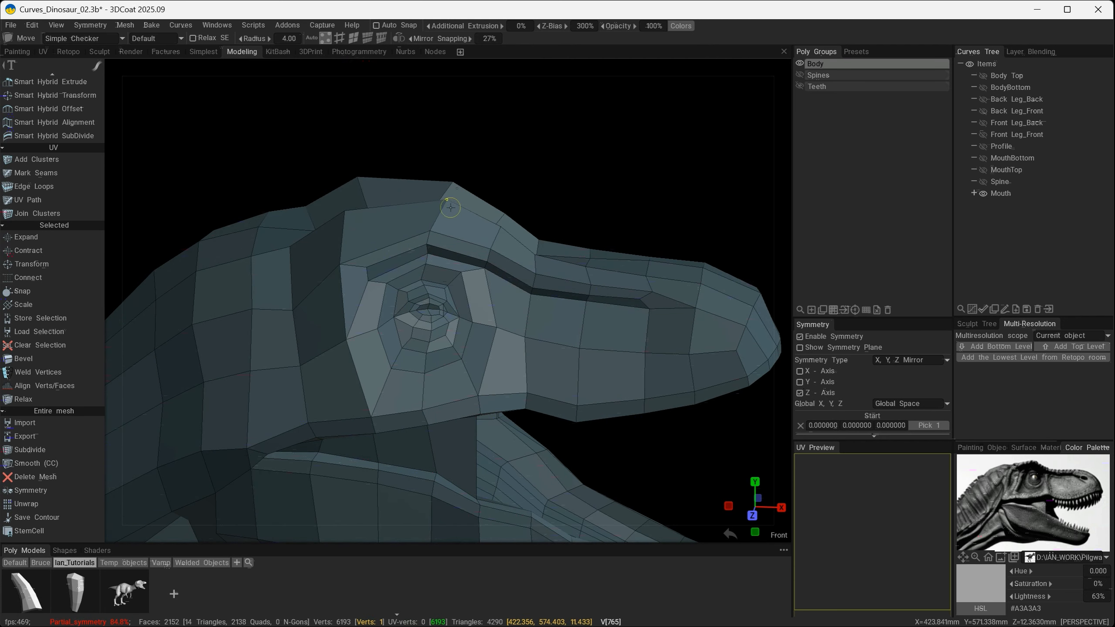
pyautogui.keyDown('alt'); pyautogui.moveTo(449, 205); pyautogui.dragTo(487, 191); pyautogui.keyUp('alt')
pyautogui.hotkey('ctrl', 'd')
pyautogui.moveTo(629, 227)
pyautogui.keyDown('alt'); pyautogui.mouseDown()
pyautogui.moveTo(727, 202)
pyautogui.moveTo(615, 236)
pyautogui.mouseUp(); pyautogui.keyUp('alt')
pyautogui.hotkey('ctrl', 'z')
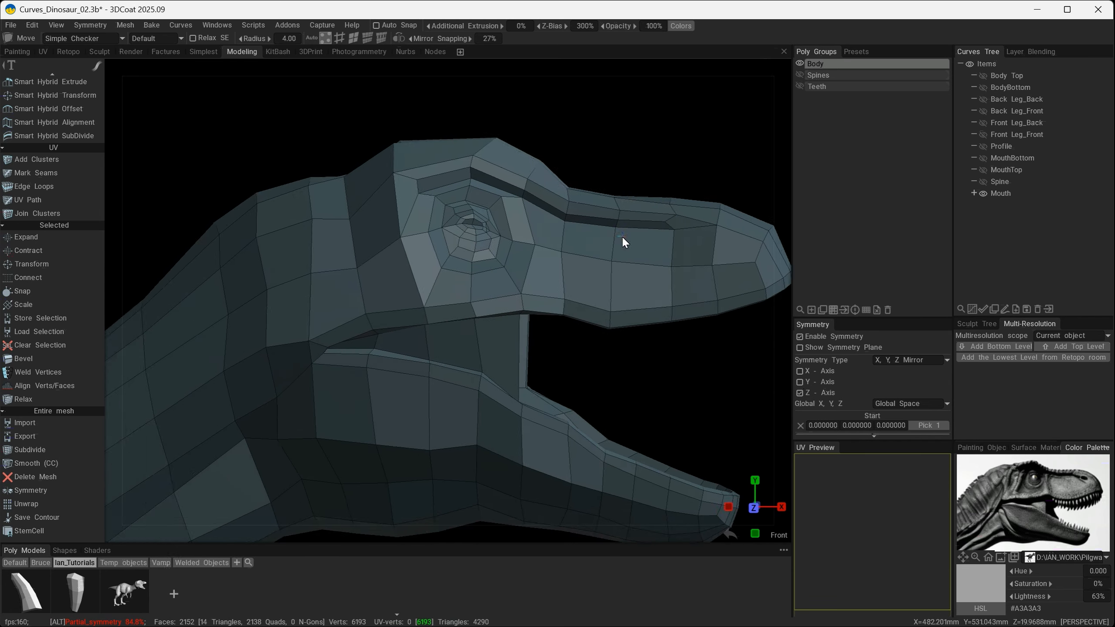
# - Fine-tune the brow crest, check the whole head against the reference image, and save the file
pyautogui.keyDown('alt'); pyautogui.moveTo(548, 167); pyautogui.dragTo(482, 314); pyautogui.keyUp('alt')
pyautogui.click(424, 161)
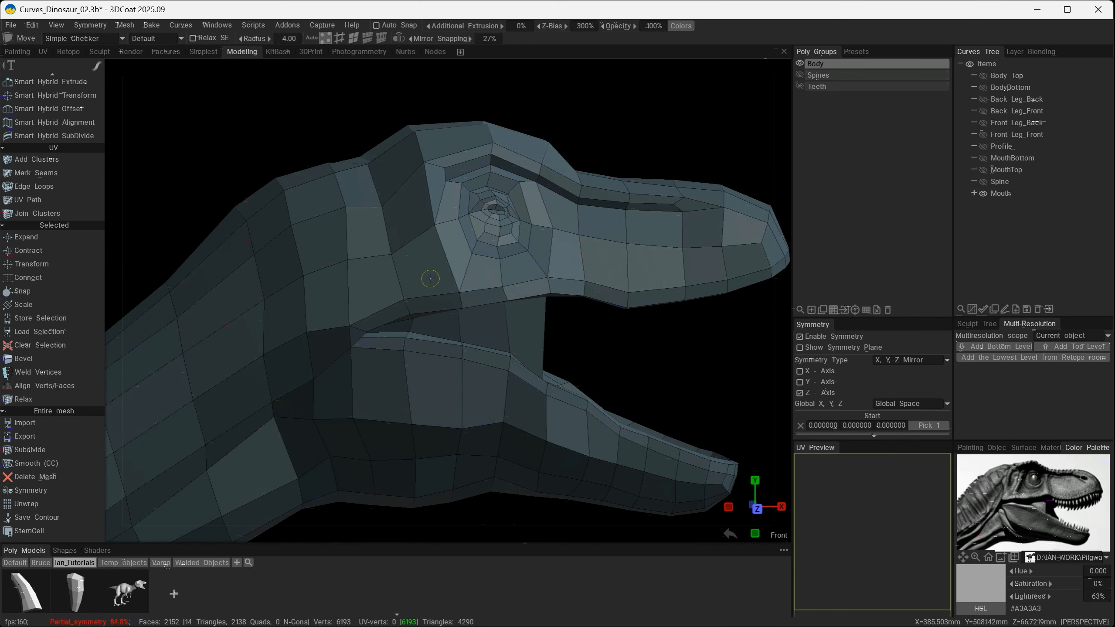
pyautogui.keyDown('alt'); pyautogui.moveTo(430, 278); pyautogui.dragTo(501, 311); pyautogui.keyUp('alt')
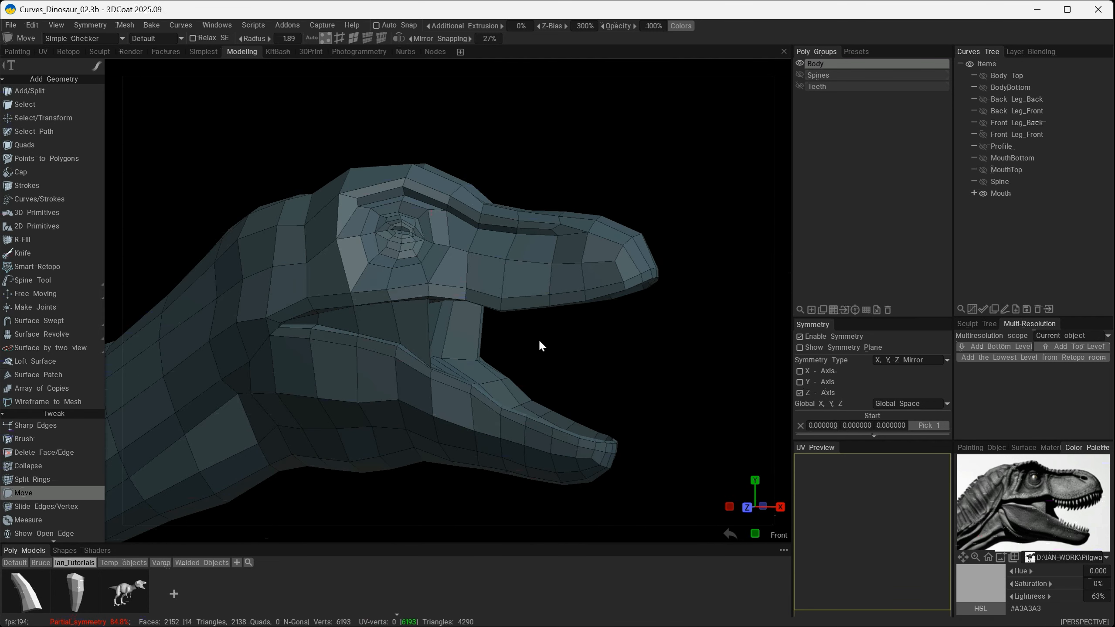
pyautogui.moveTo(540, 342)
pyautogui.mouseDown()
pyautogui.moveTo(470, 337)
pyautogui.moveTo(452, 352)
pyautogui.moveTo(557, 338)
pyautogui.mouseUp()
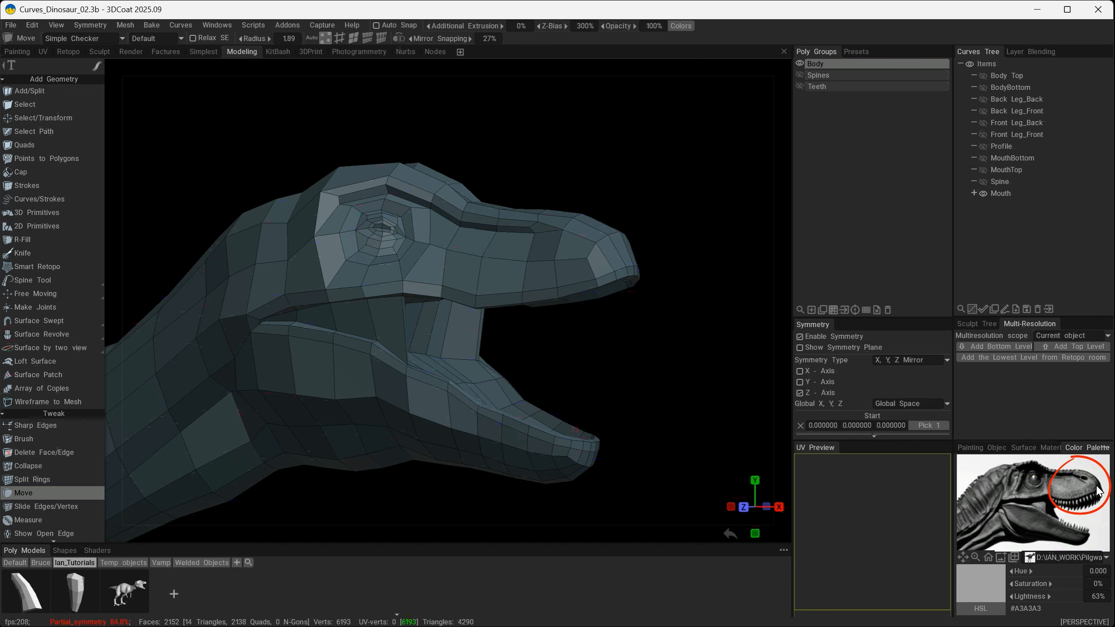
# - Preview the head mesh subdivided from the side and at an angle, and undo the subdivision
pyautogui.moveTo(675, 347); pyautogui.dragTo(692, 349)
pyautogui.hotkey('shift', 's')
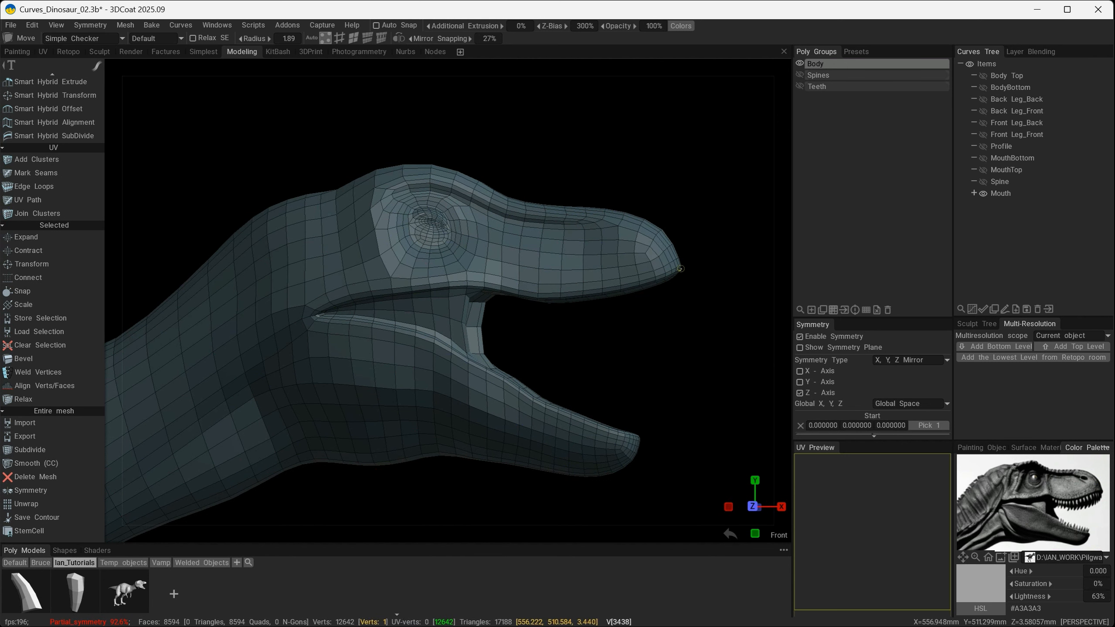
pyautogui.keyDown('alt'); pyautogui.moveTo(639, 247); pyautogui.dragTo(597, 273); pyautogui.keyUp('alt')
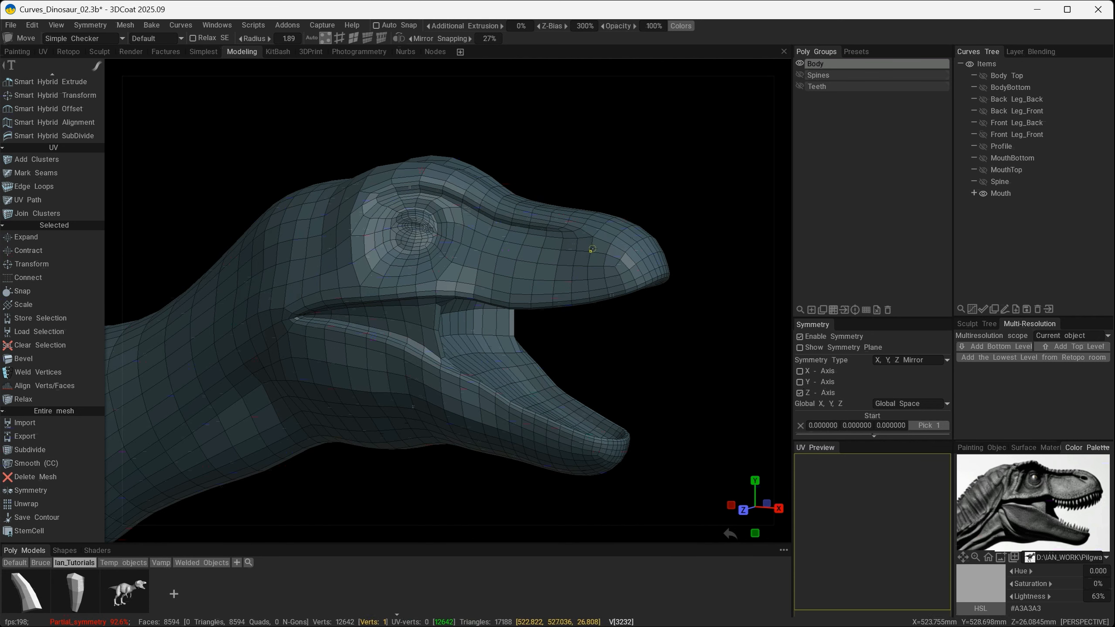
pyautogui.moveTo(599, 269)
pyautogui.mouseDown(button='middle')
pyautogui.moveTo(605, 261)
pyautogui.moveTo(615, 274)
pyautogui.mouseUp(button='middle')
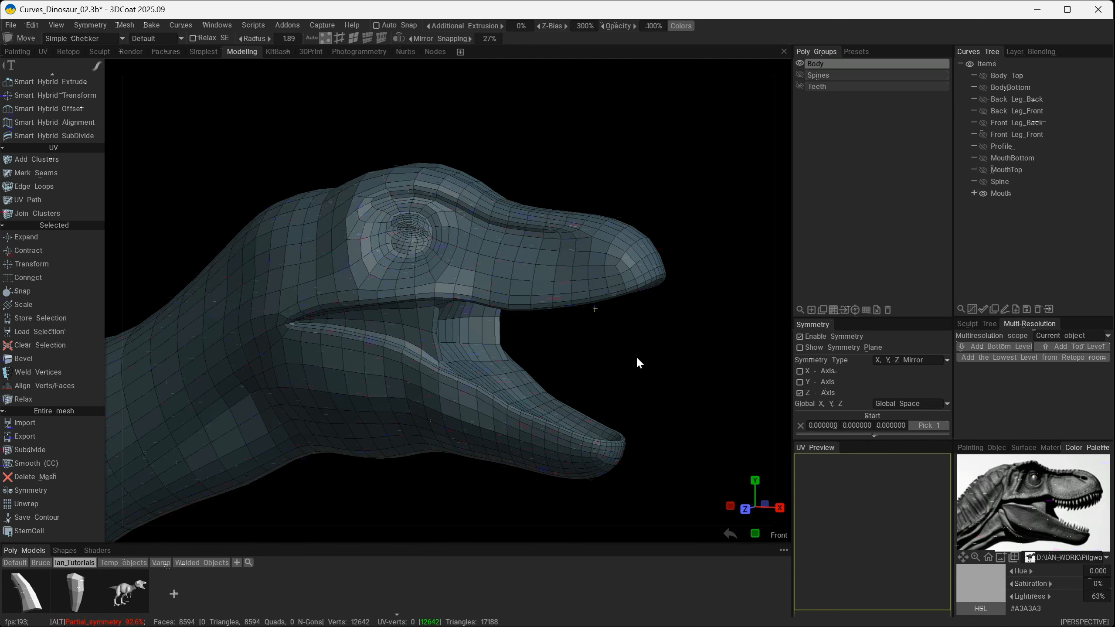
pyautogui.moveTo(636, 355)
pyautogui.keyDown('alt'); pyautogui.mouseDown()
pyautogui.moveTo(595, 352)
pyautogui.moveTo(641, 347)
pyautogui.mouseUp(); pyautogui.keyUp('alt')
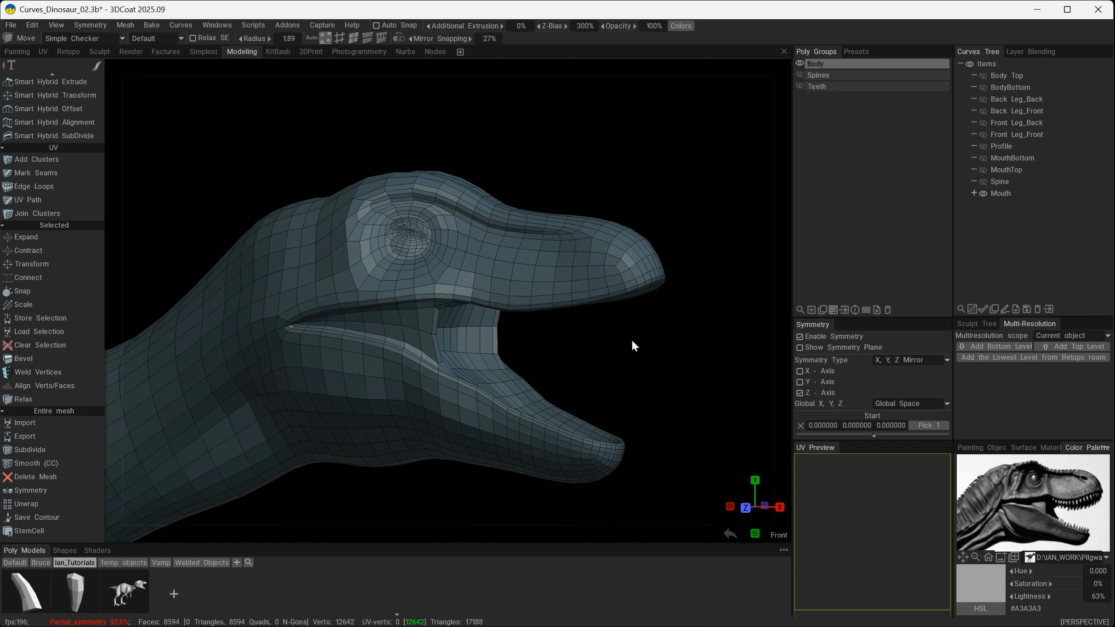
pyautogui.hotkey('ctrl', 'z')
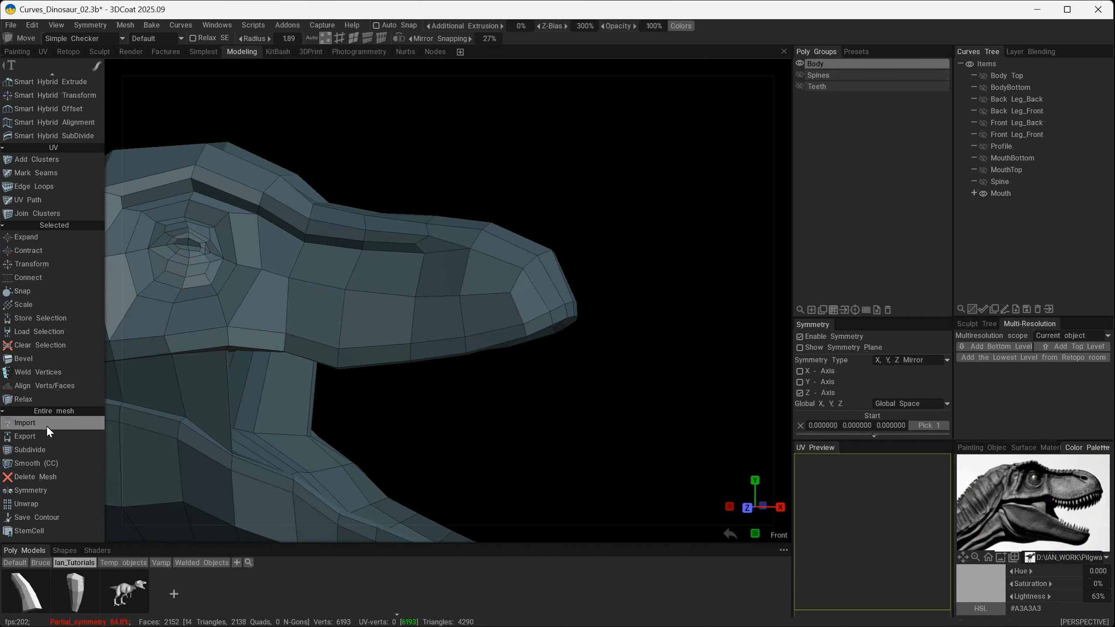
# - Add one edge loop around the upper snout just behind the nose tip with Split Rings
pyautogui.scroll(5, 45, 417)
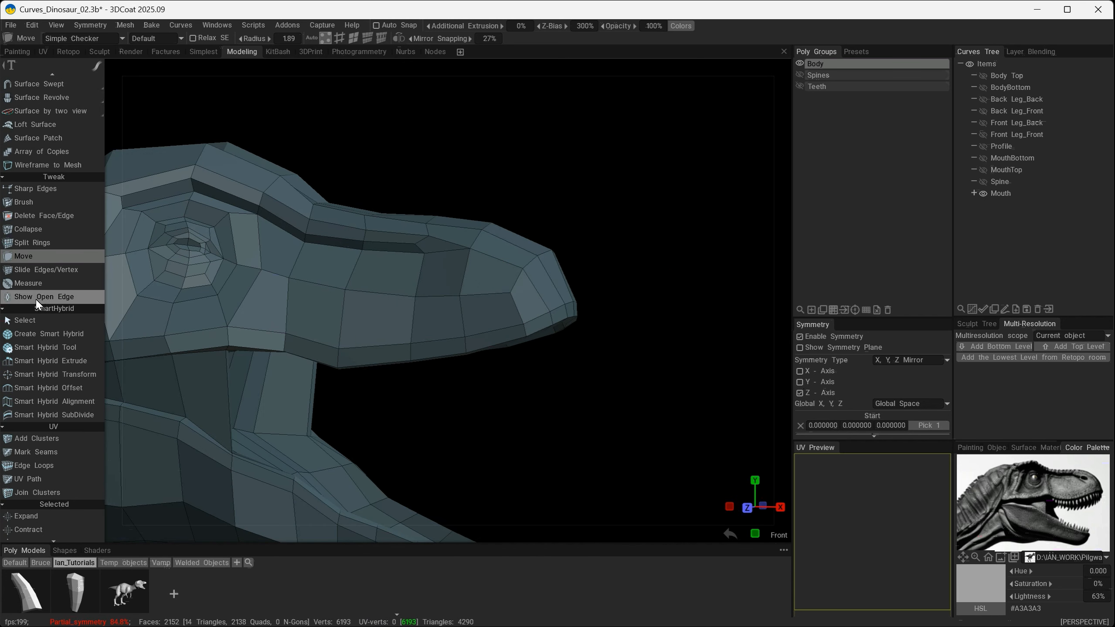
pyautogui.click(34, 242)
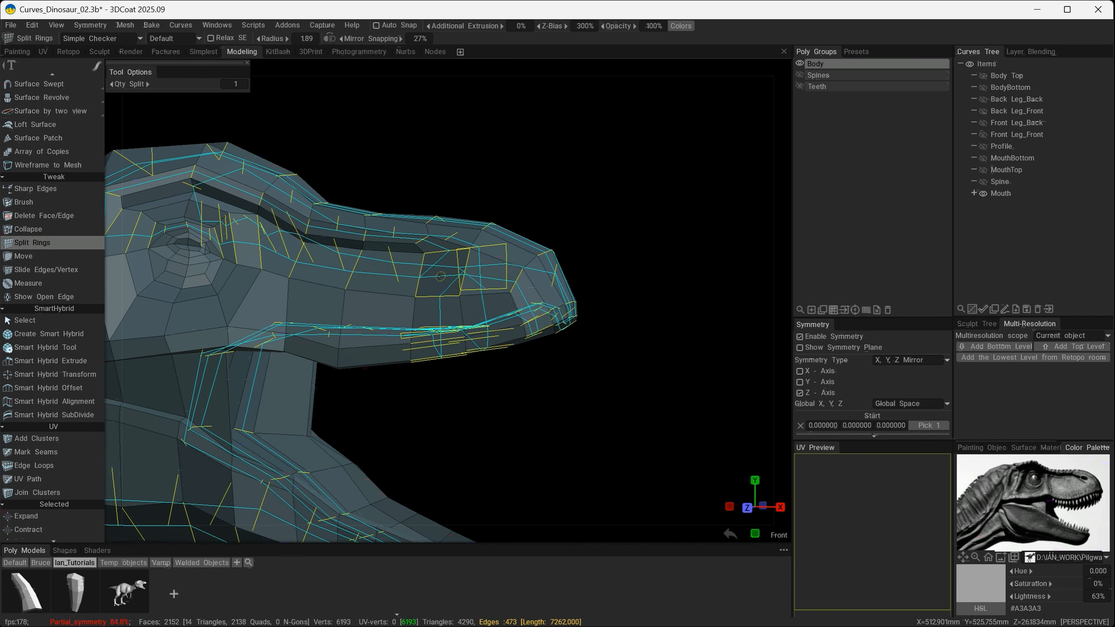
pyautogui.press('shift')
pyautogui.keyDown('shift'); pyautogui.click(482, 292); pyautogui.keyUp('shift')
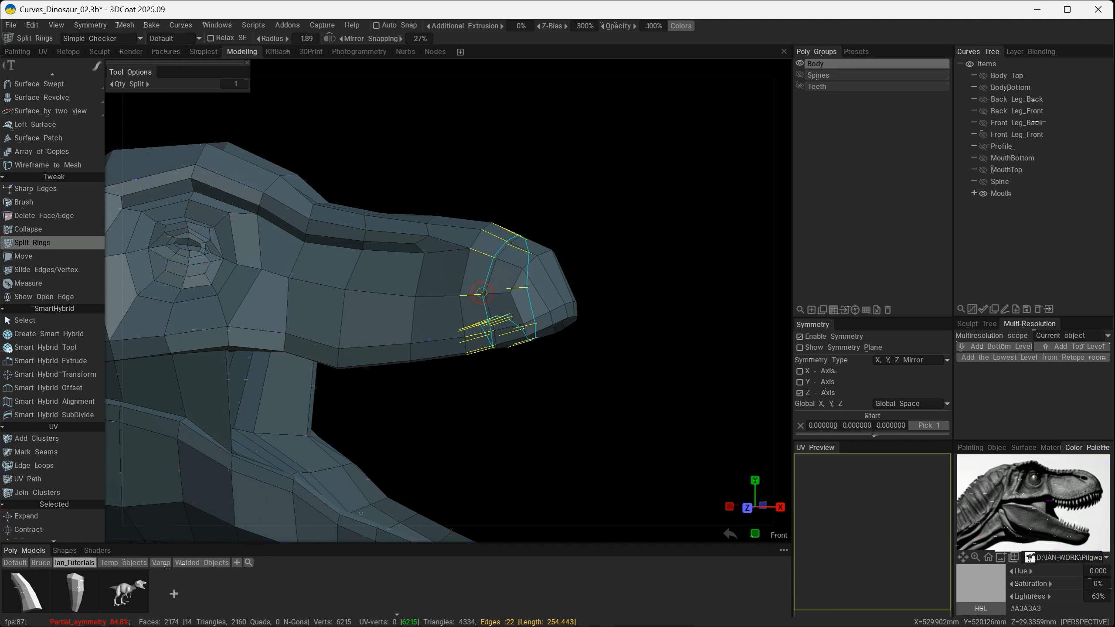
pyautogui.moveTo(642, 454)
pyautogui.keyDown('alt'); pyautogui.mouseDown()
pyautogui.moveTo(677, 437)
pyautogui.moveTo(642, 471)
pyautogui.mouseUp(); pyautogui.keyUp('alt')
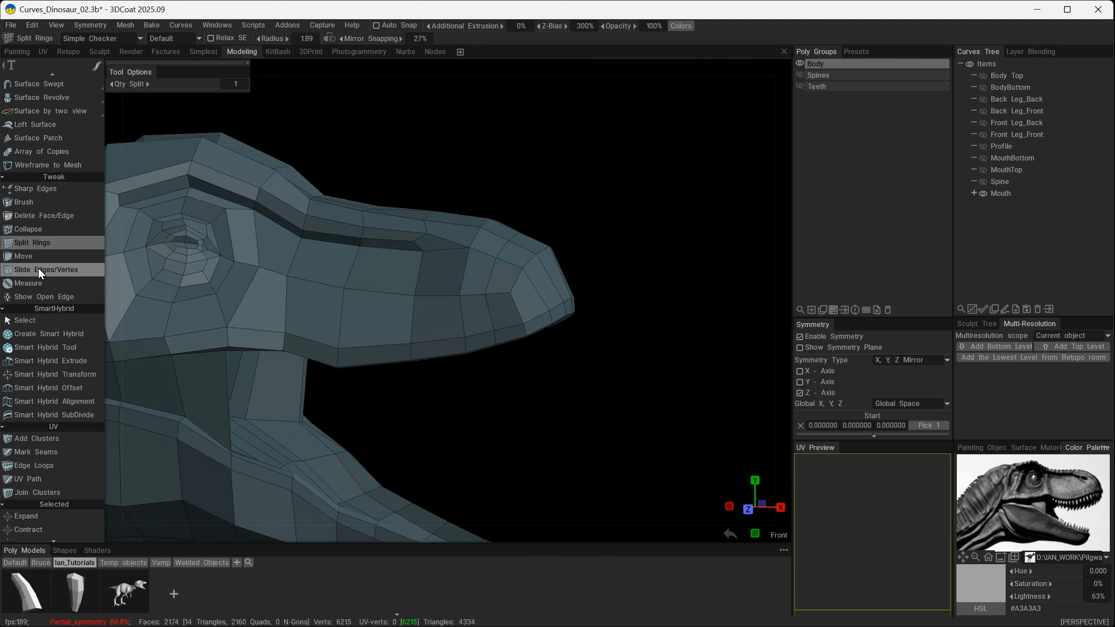
# - Move the vertices around the new edge loop on the side of the snout to round out the nose
pyautogui.click(33, 255)
pyautogui.keyDown('alt'); pyautogui.moveTo(325, 70); pyautogui.dragTo(462, 287); pyautogui.keyUp('alt')
pyautogui.keyDown('alt'); pyautogui.moveTo(463, 286); pyautogui.dragTo(511, 256, button='right'); pyautogui.keyUp('alt')
pyautogui.keyDown('alt'); pyautogui.moveTo(570, 264); pyautogui.dragTo(592, 255); pyautogui.keyUp('alt')
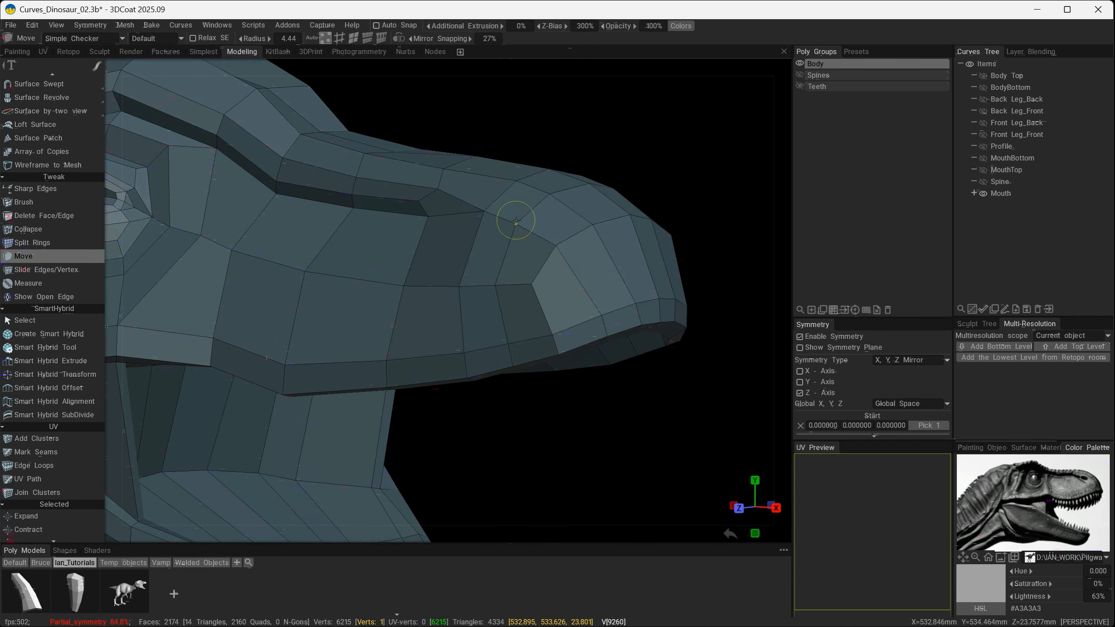
pyautogui.keyDown('alt'); pyautogui.moveTo(516, 221); pyautogui.dragTo(582, 281); pyautogui.keyUp('alt')
pyautogui.keyDown('alt'); pyautogui.moveTo(570, 276); pyautogui.dragTo(614, 248, button='right'); pyautogui.keyUp('alt')
pyautogui.keyDown('alt'); pyautogui.moveTo(614, 248); pyautogui.dragTo(505, 286); pyautogui.keyUp('alt')
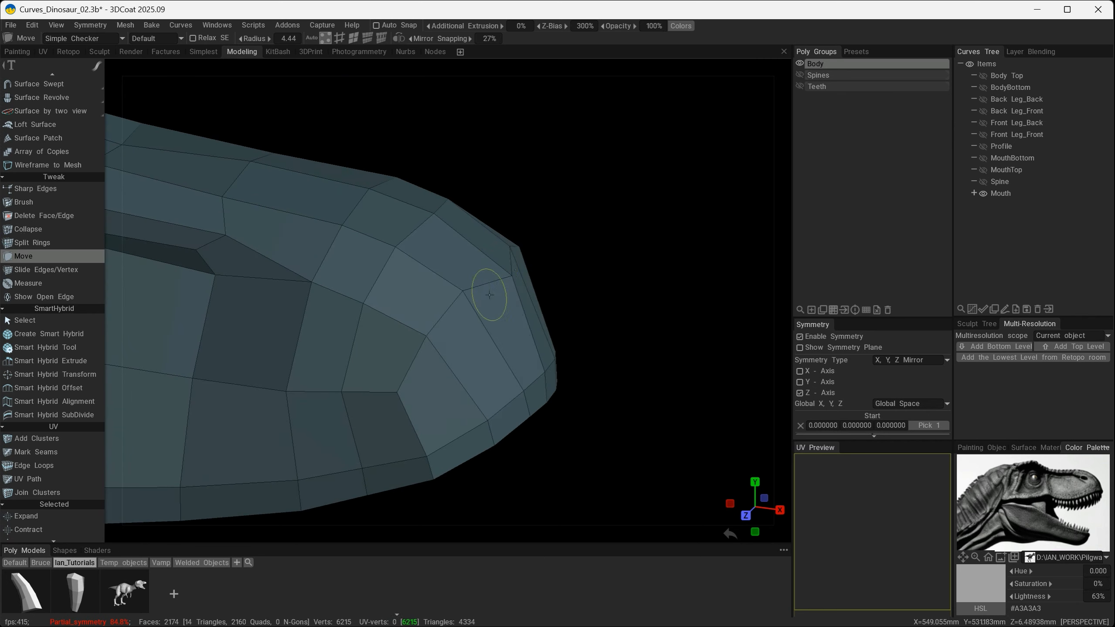
# - Reposition the vertices on top of the nose tip to smooth its curve from above and in profile
pyautogui.moveTo(486, 350)
pyautogui.keyDown('alt'); pyautogui.keyDown('shift'); pyautogui.mouseDown()
pyautogui.moveTo(454, 326)
pyautogui.moveTo(419, 365)
pyautogui.moveTo(473, 331)
pyautogui.mouseUp(); pyautogui.keyUp('shift'); pyautogui.keyUp('alt')
pyautogui.keyDown('alt'); pyautogui.moveTo(503, 284); pyautogui.dragTo(549, 373); pyautogui.keyUp('alt')
pyautogui.keyDown('alt'); pyautogui.moveTo(461, 412); pyautogui.dragTo(463, 408); pyautogui.keyUp('alt')
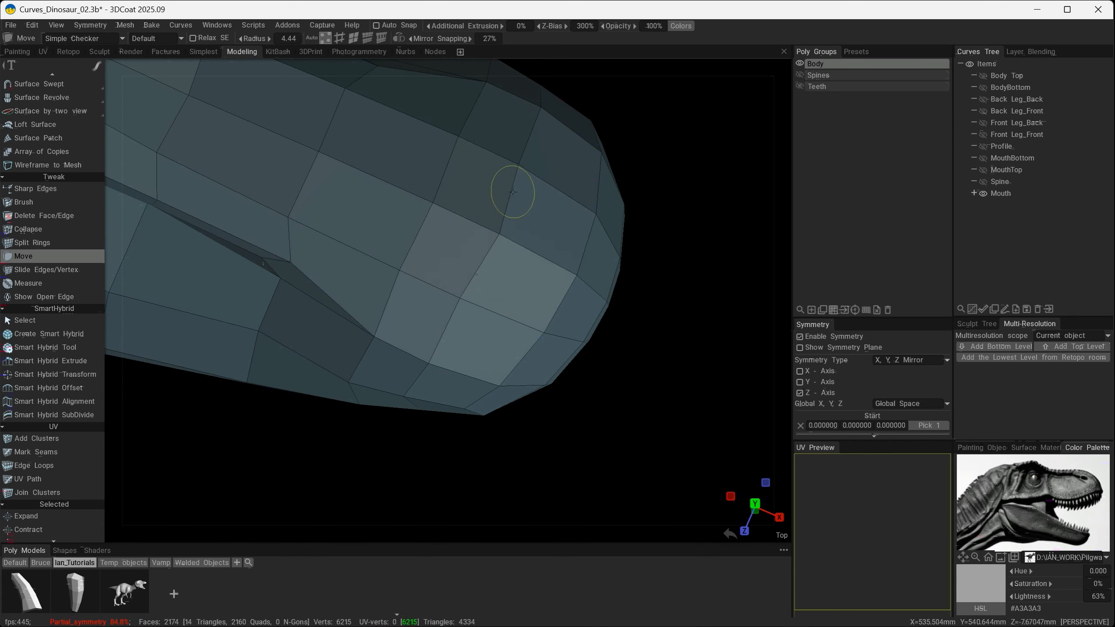
pyautogui.keyDown('alt'); pyautogui.moveTo(447, 204); pyautogui.dragTo(493, 266); pyautogui.keyUp('alt')
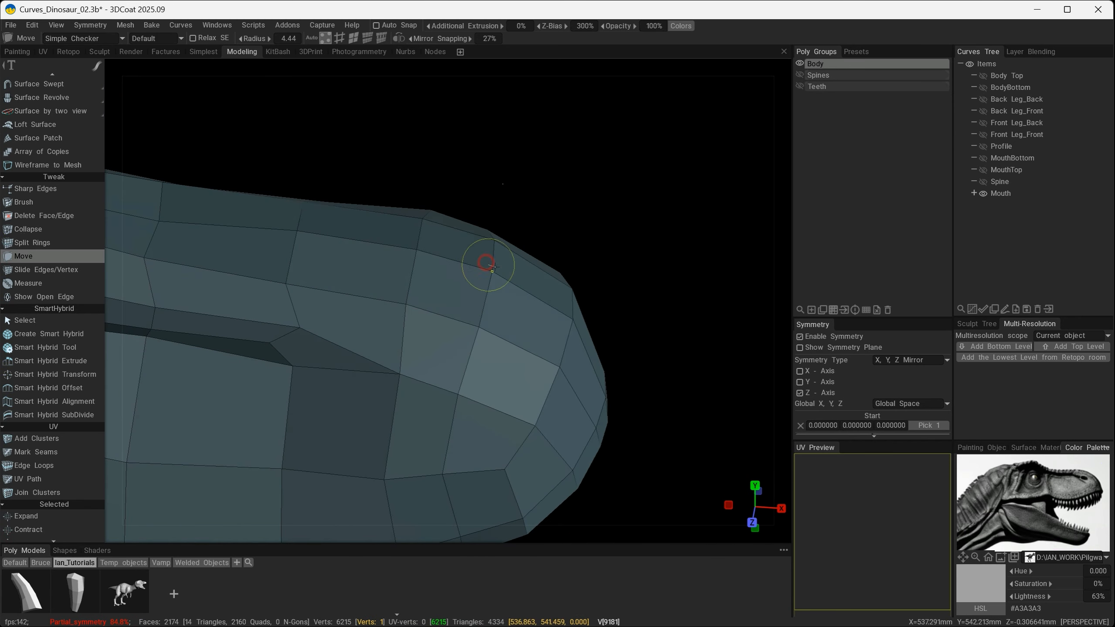
pyautogui.keyDown('alt'); pyautogui.moveTo(486, 325); pyautogui.dragTo(433, 244); pyautogui.keyUp('alt')
pyautogui.moveTo(445, 283)
pyautogui.keyDown('alt'); pyautogui.mouseDown()
pyautogui.moveTo(580, 269)
pyautogui.moveTo(500, 280)
pyautogui.moveTo(506, 294)
pyautogui.moveTo(532, 266)
pyautogui.moveTo(560, 284)
pyautogui.moveTo(544, 286)
pyautogui.mouseUp(); pyautogui.keyUp('alt')
pyautogui.scroll(4, 587, 289)
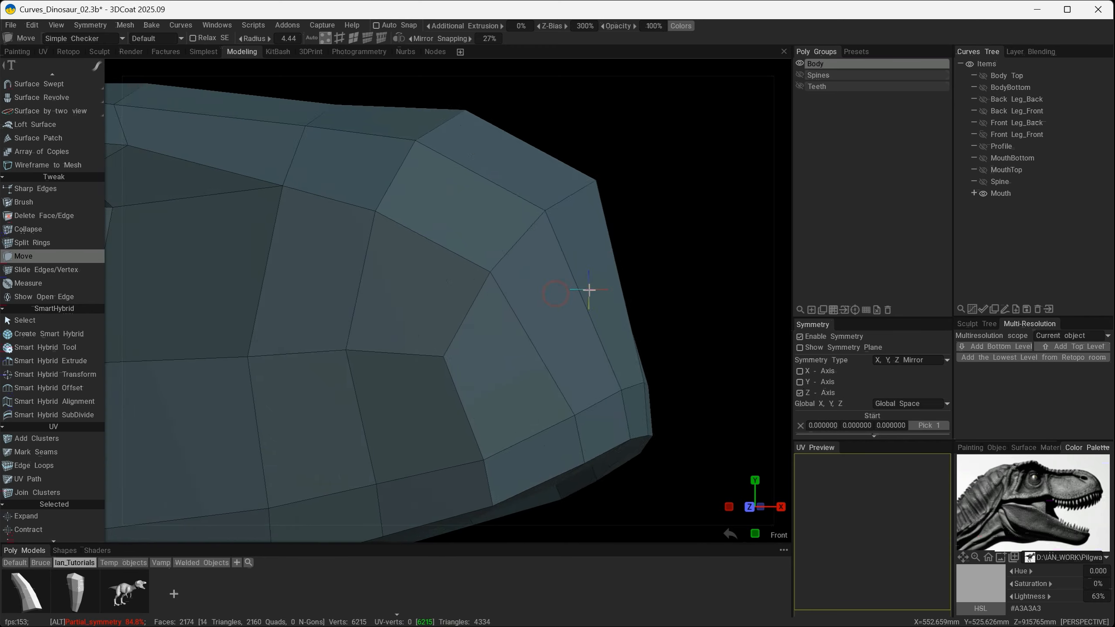
# - Adjust the front and upper vertices of the nose in the side view and check the snout's shape subdivided
pyautogui.scroll(-4, 587, 289)
pyautogui.keyDown('alt'); pyautogui.moveTo(447, 317); pyautogui.dragTo(432, 268); pyautogui.keyUp('alt')
pyautogui.keyDown('alt'); pyautogui.moveTo(422, 342); pyautogui.dragTo(476, 298); pyautogui.keyUp('alt')
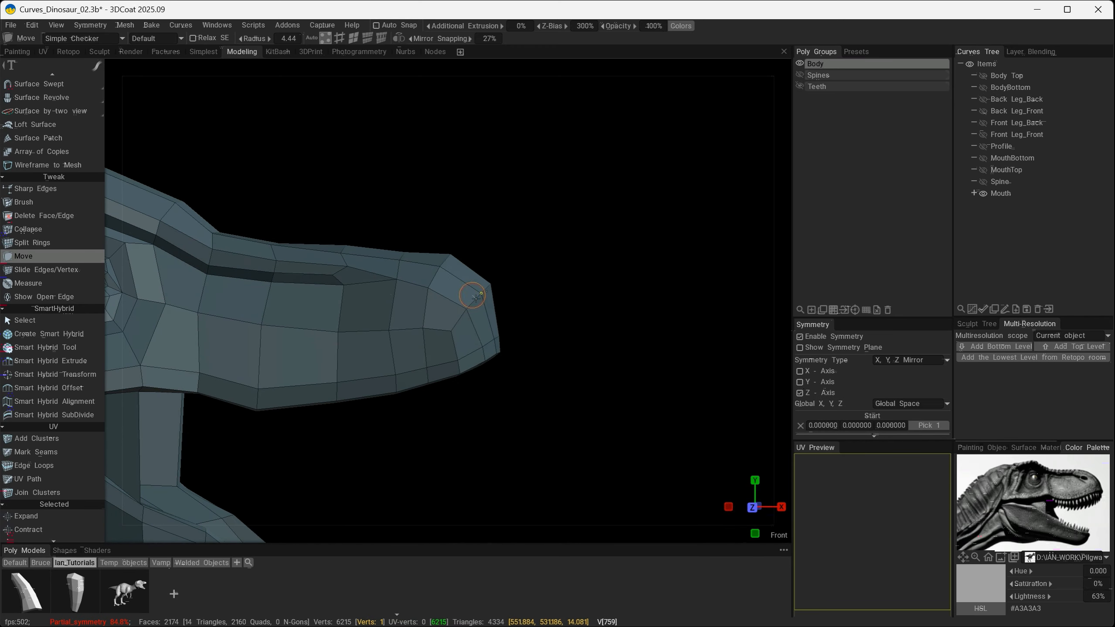
pyautogui.moveTo(414, 261)
pyautogui.keyDown('alt'); pyautogui.mouseDown()
pyautogui.moveTo(408, 274)
pyautogui.moveTo(417, 258)
pyautogui.mouseUp(); pyautogui.keyUp('alt')
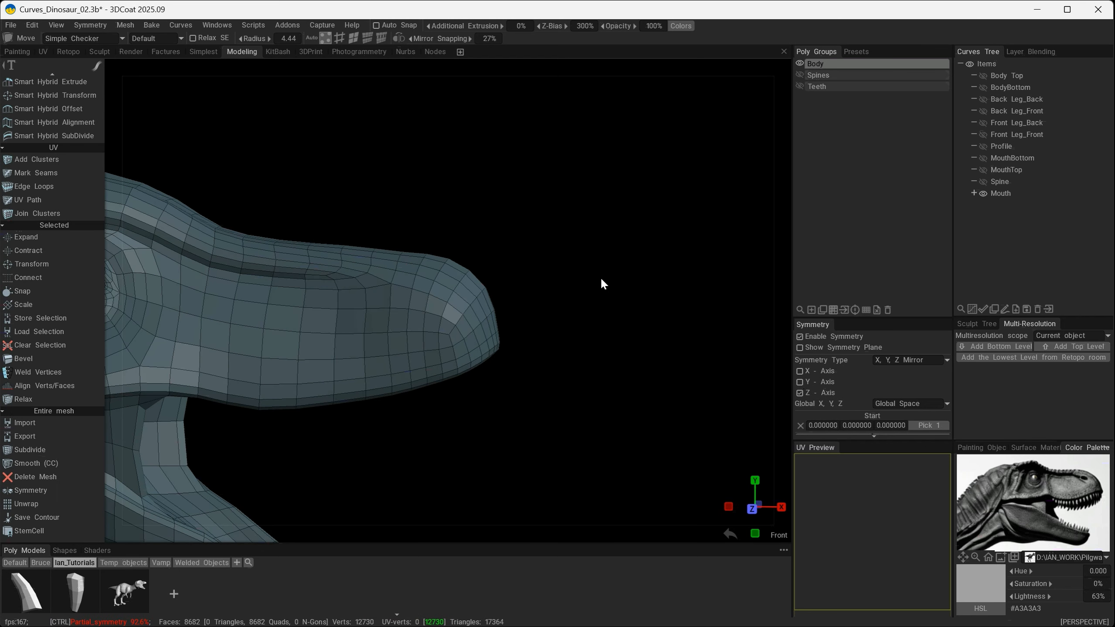
pyautogui.keyDown('alt'); pyautogui.moveTo(602, 280); pyautogui.dragTo(495, 248); pyautogui.keyUp('alt')
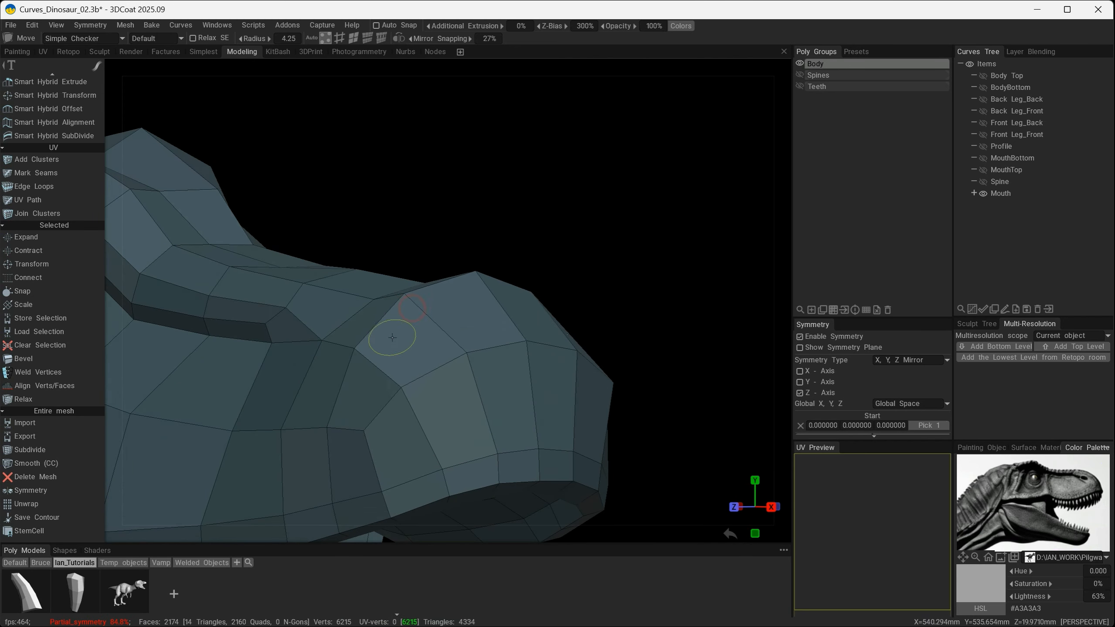
# - Move the upper nose vertices to form a raised bump with a slight dip behind it on the snout
pyautogui.moveTo(403, 383)
pyautogui.keyDown('alt'); pyautogui.mouseDown()
pyautogui.moveTo(533, 378)
pyautogui.moveTo(475, 350)
pyautogui.mouseUp(); pyautogui.keyUp('alt')
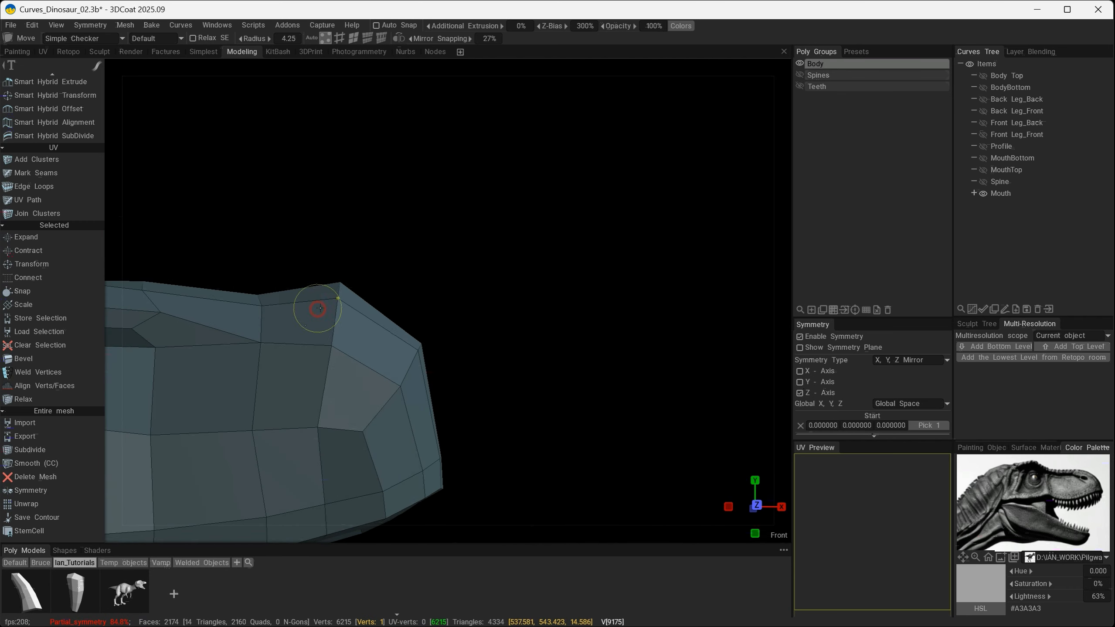
pyautogui.keyDown('alt'); pyautogui.moveTo(329, 304); pyautogui.dragTo(342, 336); pyautogui.keyUp('alt')
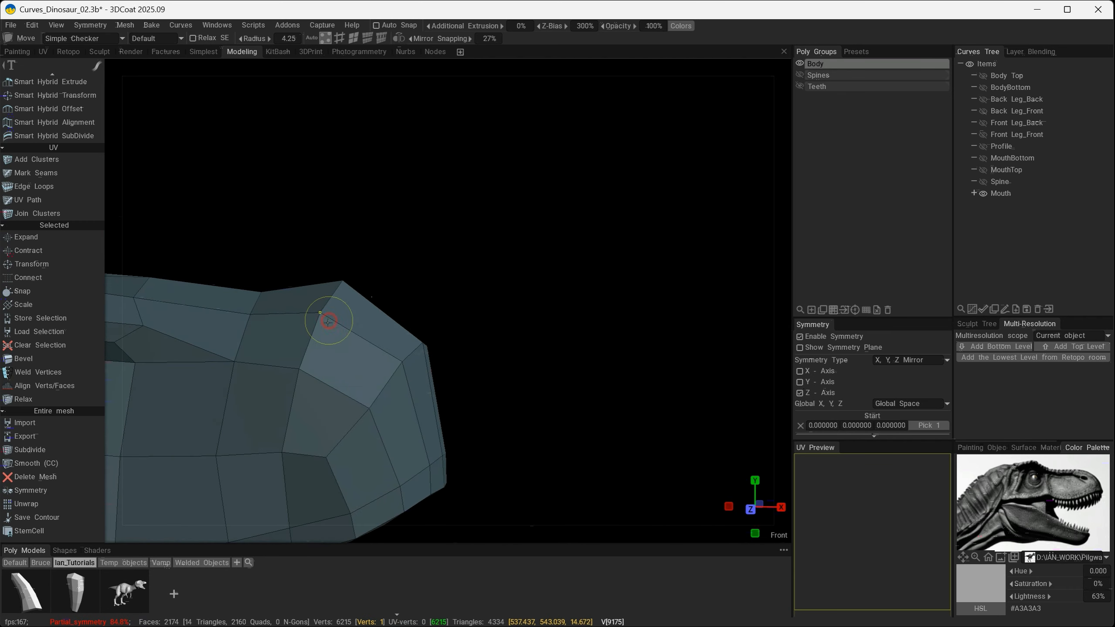
pyautogui.moveTo(273, 314)
pyautogui.keyDown('alt'); pyautogui.mouseDown()
pyautogui.moveTo(300, 321)
pyautogui.moveTo(298, 426)
pyautogui.mouseUp(); pyautogui.keyUp('alt')
pyautogui.moveTo(254, 295)
pyautogui.mouseDown()
pyautogui.moveTo(301, 249)
pyautogui.moveTo(344, 252)
pyautogui.moveTo(388, 281)
pyautogui.moveTo(340, 280)
pyautogui.mouseUp()
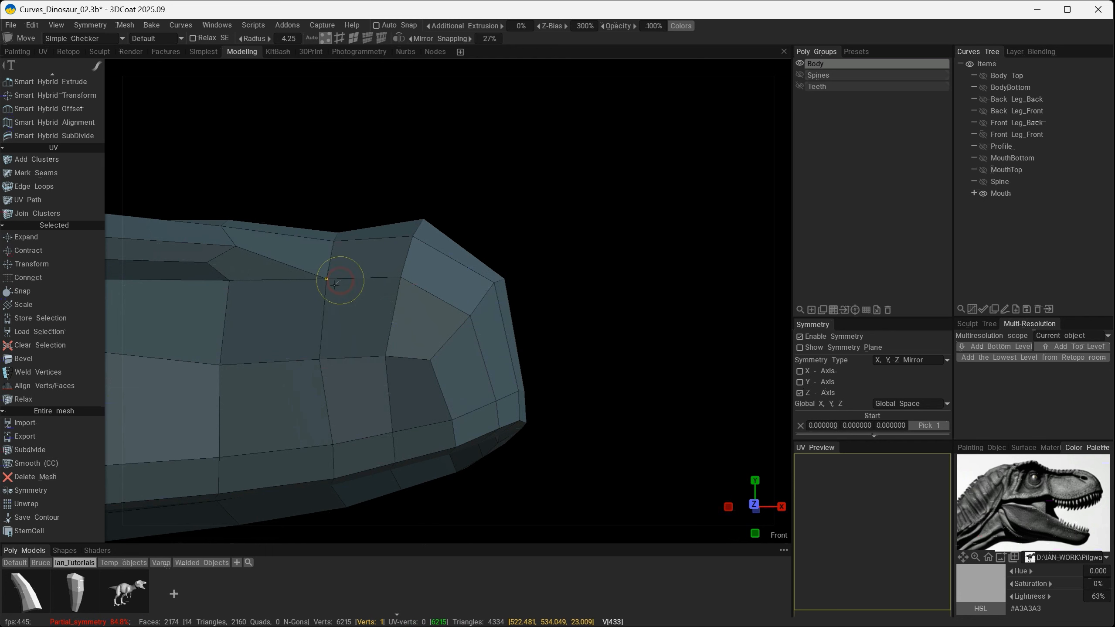
pyautogui.keyDown('alt'); pyautogui.moveTo(345, 330); pyautogui.dragTo(343, 327); pyautogui.keyUp('alt')
pyautogui.keyDown('alt'); pyautogui.moveTo(334, 421); pyautogui.dragTo(394, 222); pyautogui.keyUp('alt')
# - Bevel the vertex on the upper side of the nose with size 4.50 and Add Face enabled to start the nostril
pyautogui.press('space')
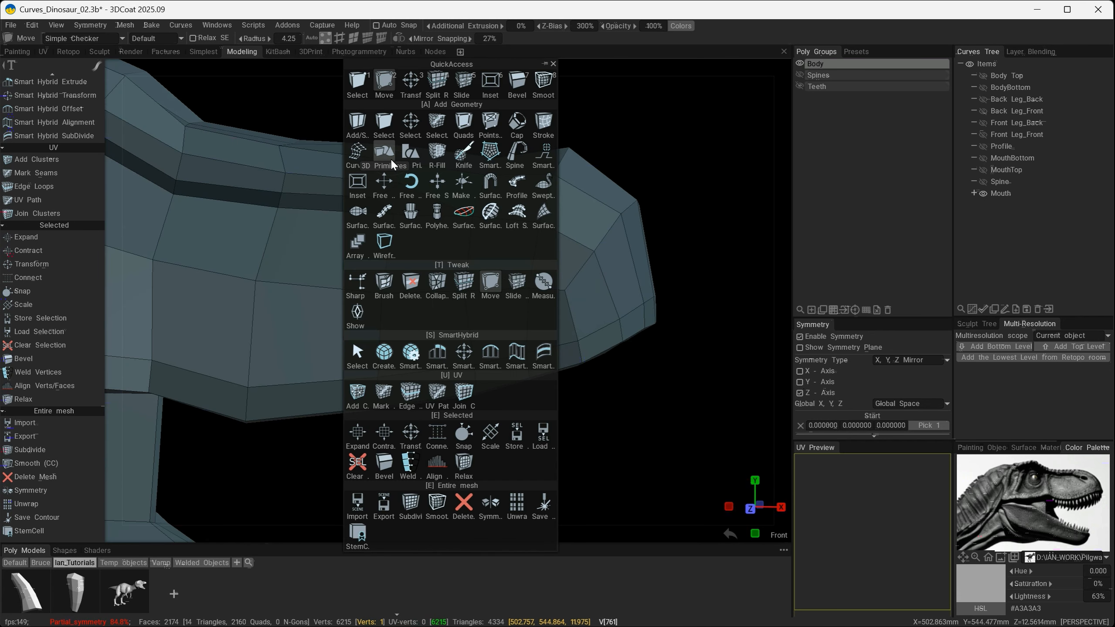
pyautogui.click(361, 82)
pyautogui.click(540, 223)
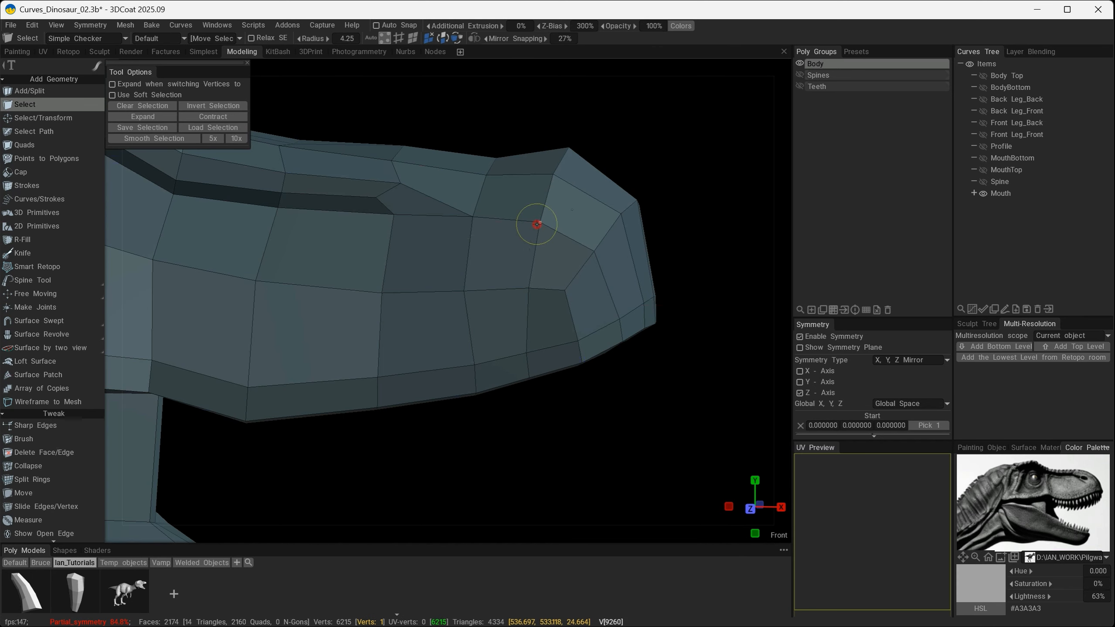
pyautogui.moveTo(605, 323)
pyautogui.keyDown('alt'); pyautogui.mouseDown()
pyautogui.moveTo(495, 327)
pyautogui.moveTo(550, 325)
pyautogui.moveTo(522, 351)
pyautogui.mouseUp(); pyautogui.keyUp('alt')
pyautogui.press('space')
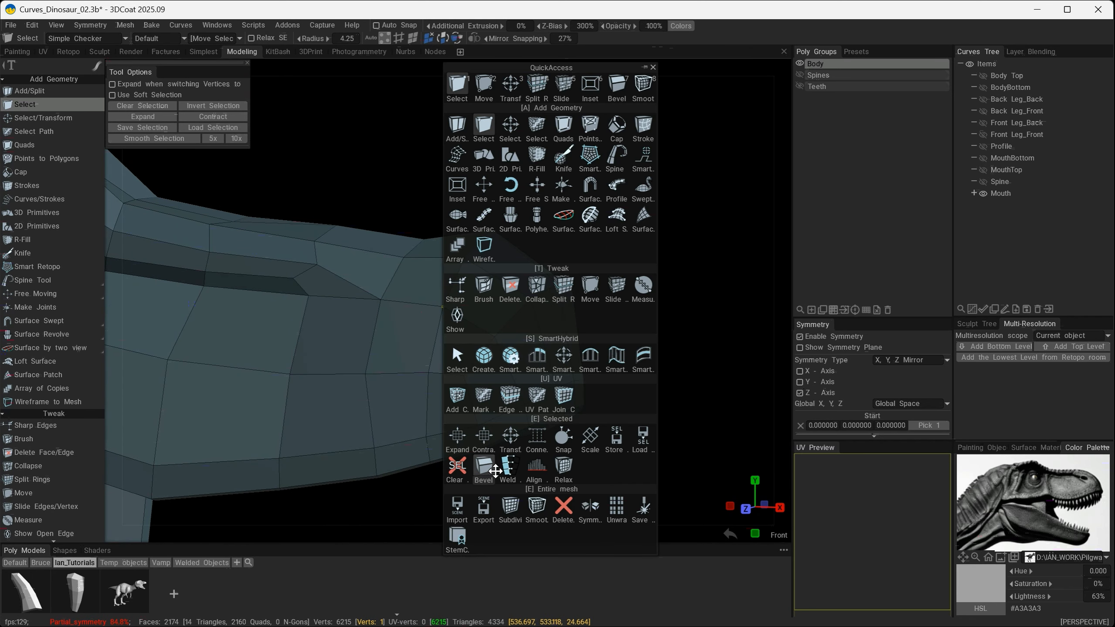
pyautogui.click(452, 342)
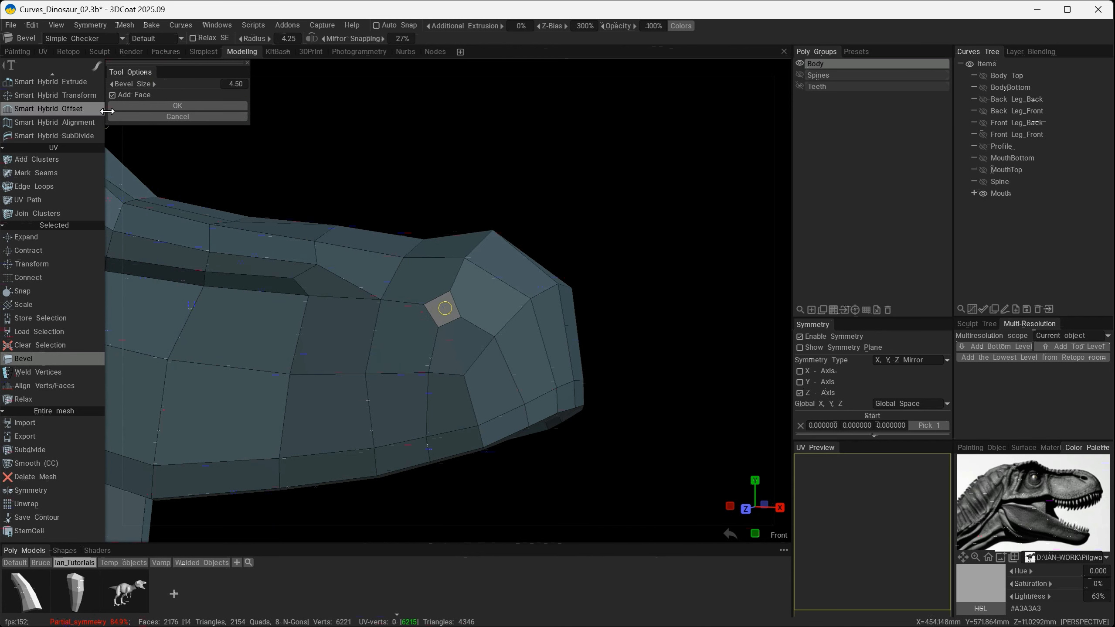
pyautogui.click(145, 107)
# - Connect the nostril face to the surrounding snout vertices with new edges using Add/Split
pyautogui.moveTo(614, 376); pyautogui.dragTo(607, 407)
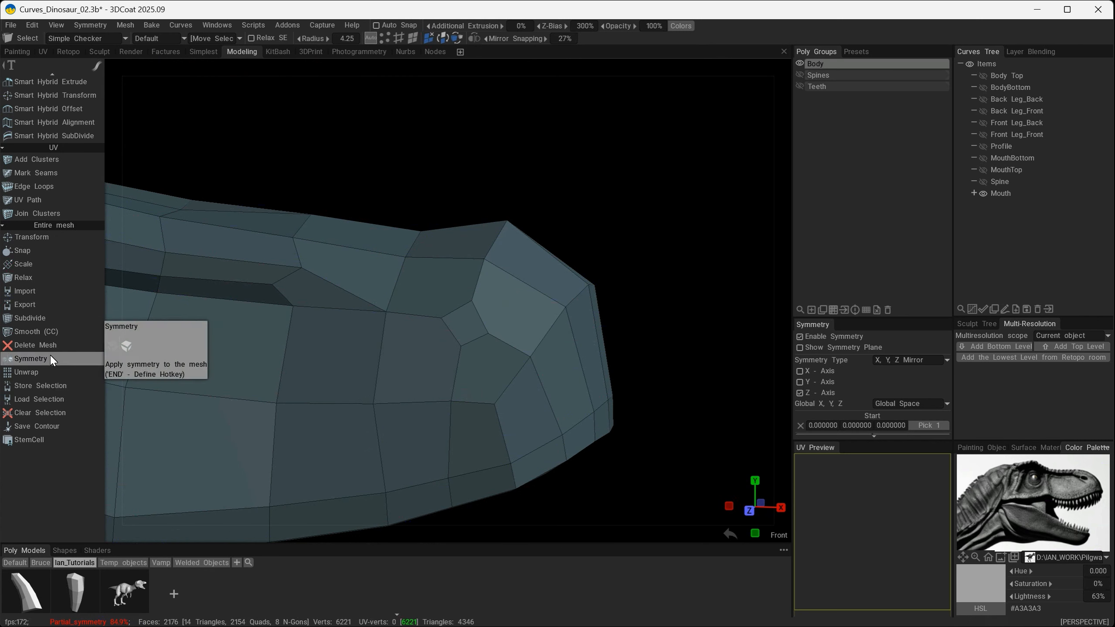
pyautogui.scroll(10, 50, 355)
pyautogui.click(29, 90)
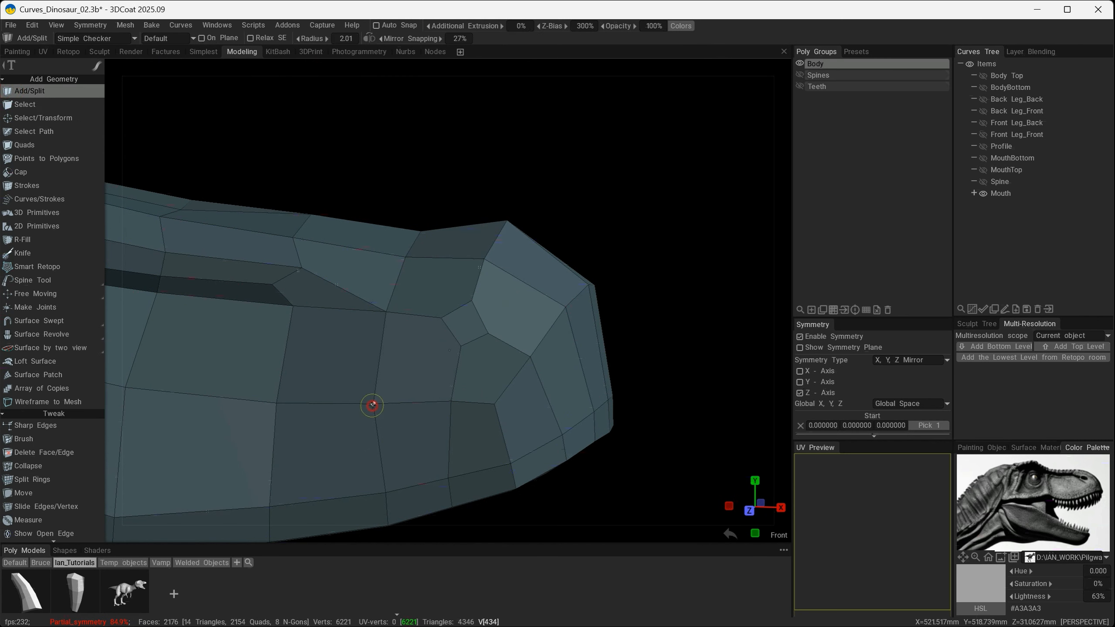
pyautogui.moveTo(372, 405)
pyautogui.mouseDown()
pyautogui.moveTo(448, 328)
pyautogui.moveTo(495, 403)
pyautogui.mouseUp()
pyautogui.moveTo(565, 307); pyautogui.dragTo(457, 307)
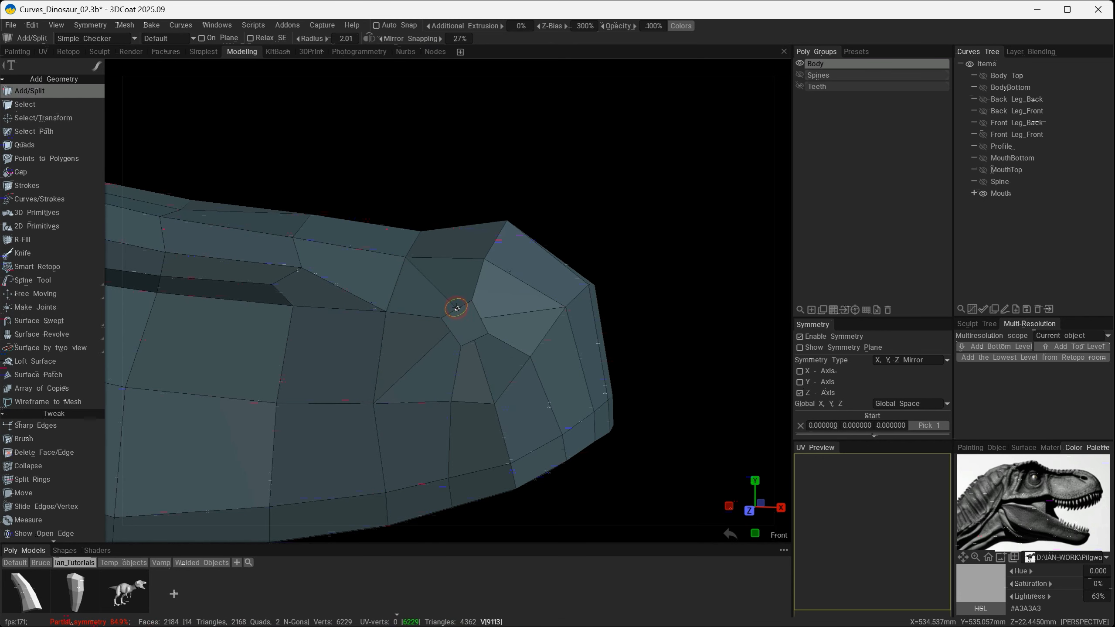
pyautogui.keyDown('alt'); pyautogui.moveTo(619, 449); pyautogui.dragTo(612, 450); pyautogui.keyUp('alt')
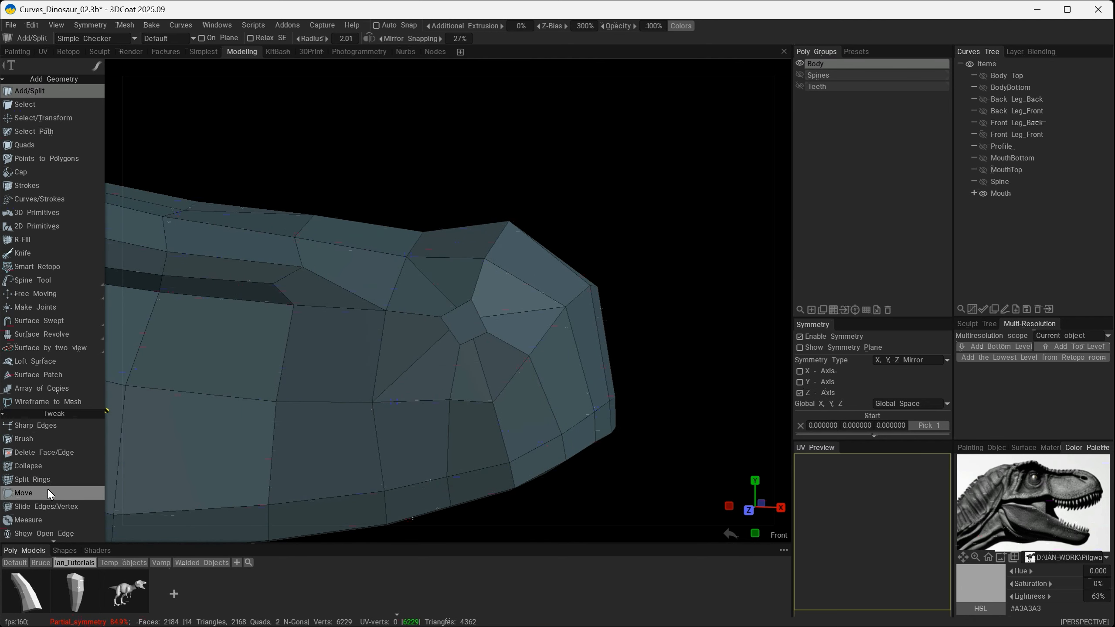
# - Move the vertices of the nostril face to open it into a rounder, evenly spaced polygon
pyautogui.click(23, 493)
pyautogui.scroll(3, 436, 341)
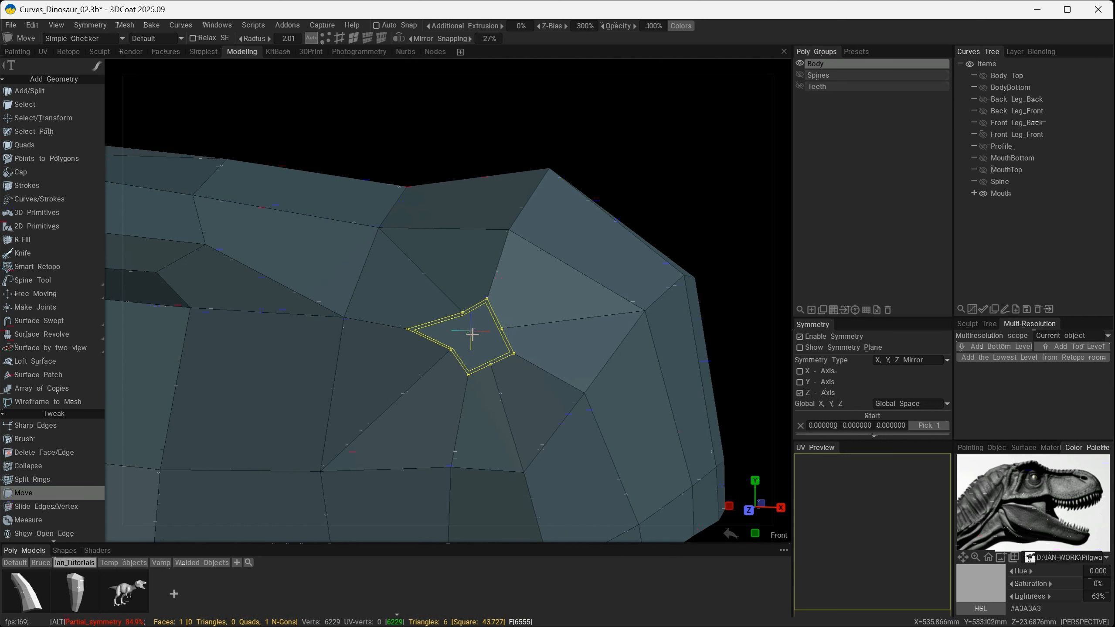
pyautogui.moveTo(473, 335); pyautogui.dragTo(455, 303)
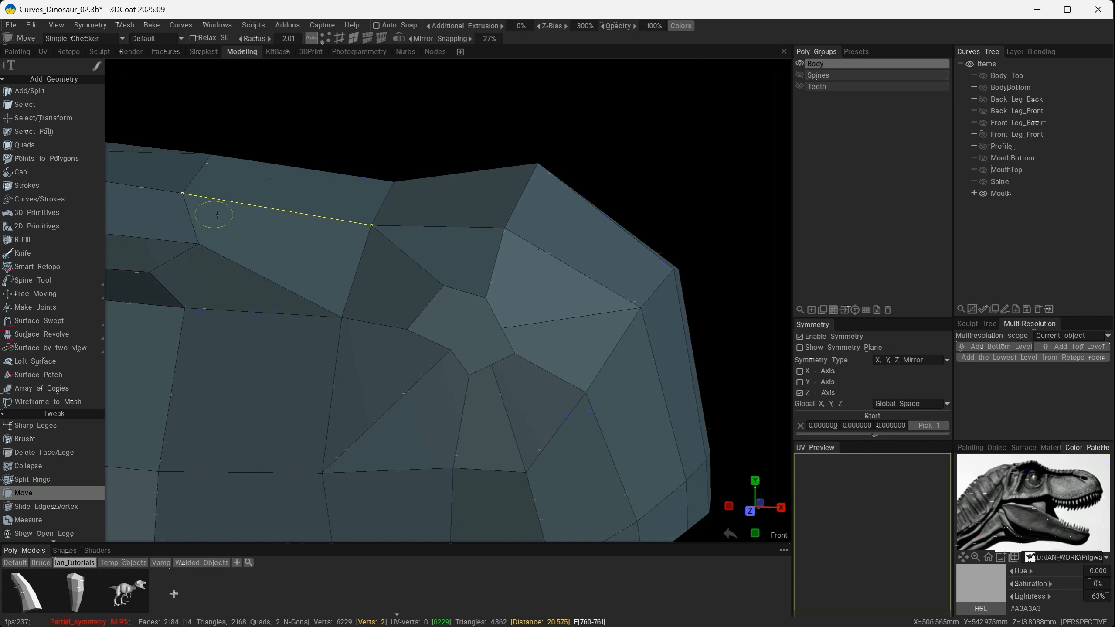
pyautogui.scroll(-7, 448, 306)
pyautogui.scroll(3, 449, 303)
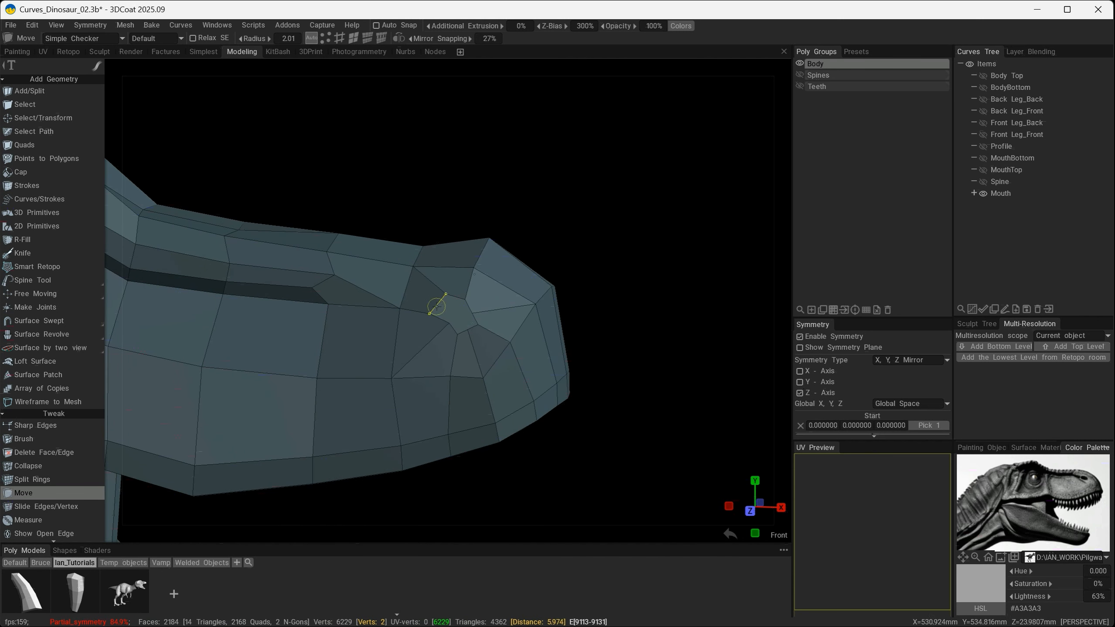
# - Move the snout vertices above and behind the nostril face to smooth the surface around it
pyautogui.scroll(1, 469, 329)
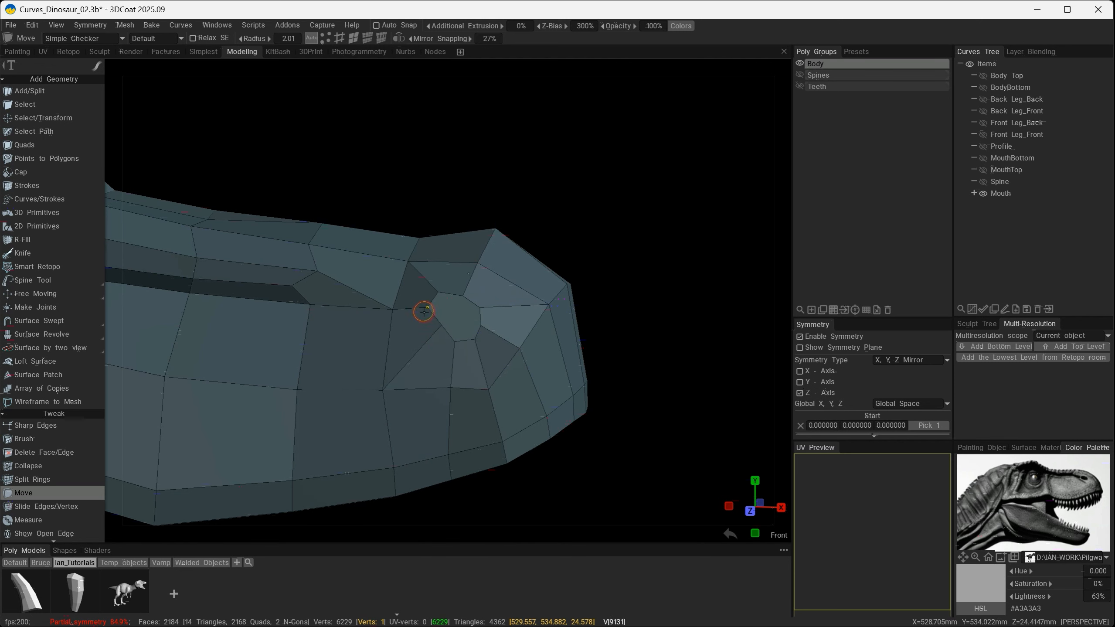
pyautogui.keyDown('alt'); pyautogui.moveTo(424, 311); pyautogui.dragTo(377, 286); pyautogui.keyUp('alt')
pyautogui.keyDown('alt'); pyautogui.moveTo(377, 286); pyautogui.dragTo(505, 376, button='right'); pyautogui.keyUp('alt')
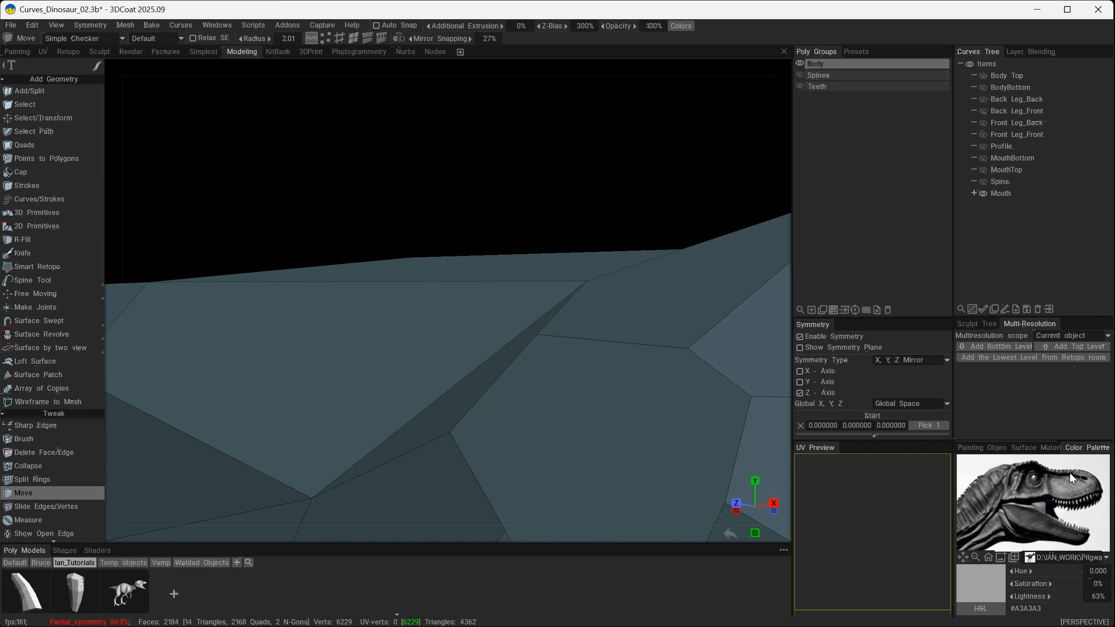
pyautogui.keyDown('alt'); pyautogui.moveTo(469, 424); pyautogui.dragTo(526, 394); pyautogui.keyUp('alt')
pyautogui.keyDown('alt'); pyautogui.moveTo(434, 418); pyautogui.dragTo(409, 318, button='right'); pyautogui.keyUp('alt')
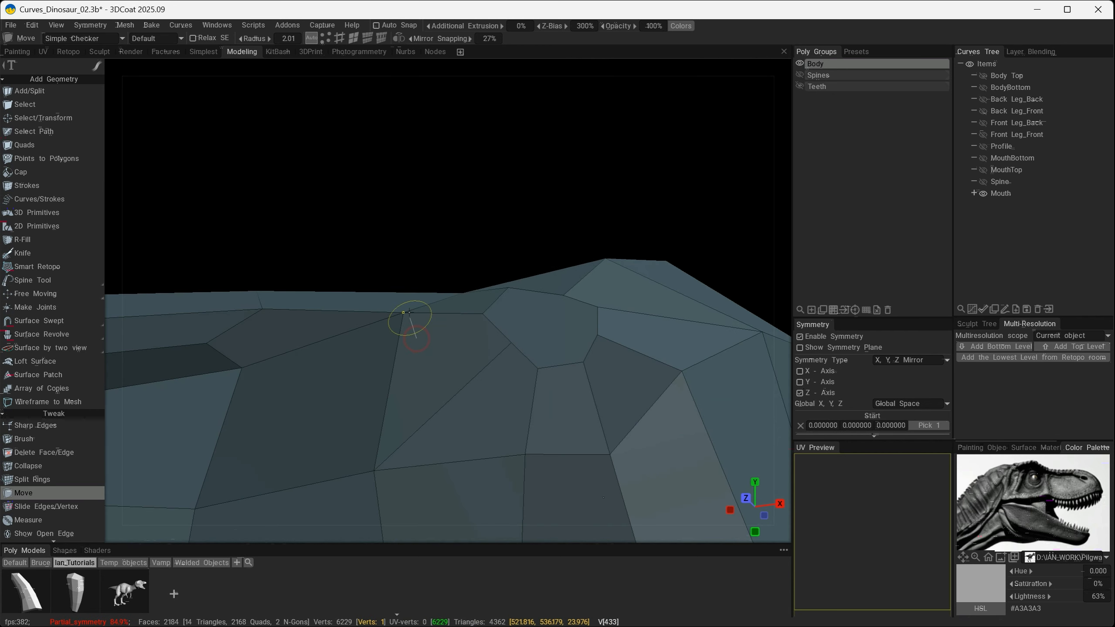
pyautogui.click(463, 293)
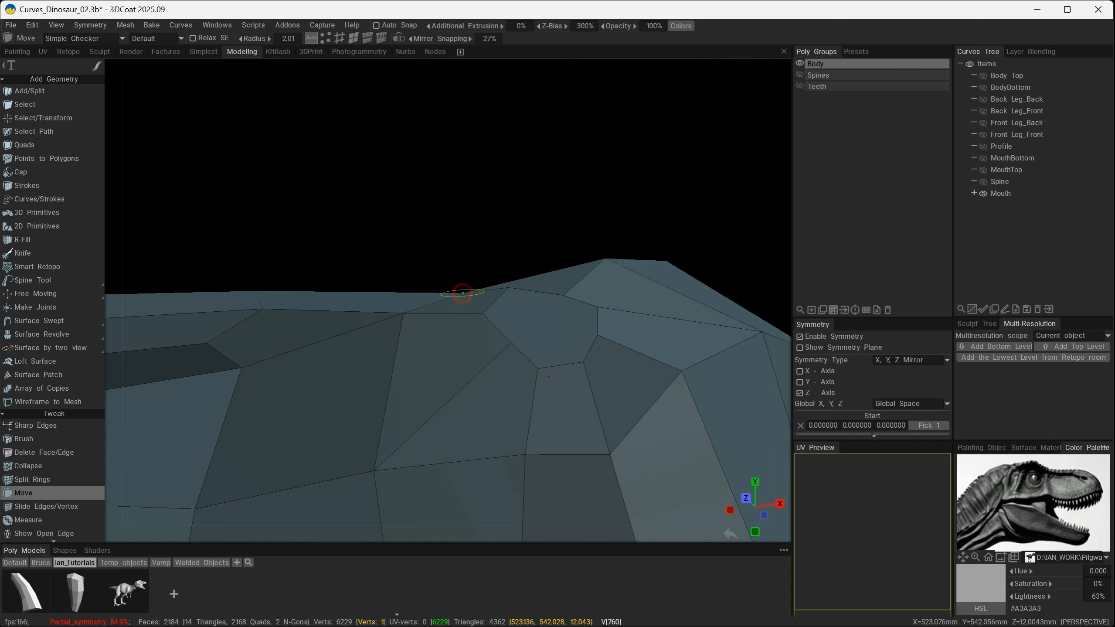
pyautogui.keyDown('alt'); pyautogui.moveTo(477, 312); pyautogui.dragTo(460, 331); pyautogui.keyUp('alt')
pyautogui.moveTo(482, 262); pyautogui.dragTo(471, 252)
pyautogui.keyDown('alt'); pyautogui.moveTo(496, 284); pyautogui.dragTo(466, 311); pyautogui.keyUp('alt')
pyautogui.moveTo(498, 239); pyautogui.dragTo(454, 264)
pyautogui.moveTo(420, 296); pyautogui.dragTo(416, 297)
# - Move the vertices on the front and lower side of the nostril face to even out its outline
pyautogui.keyDown('alt'); pyautogui.moveTo(514, 351); pyautogui.dragTo(518, 327); pyautogui.keyUp('alt')
pyautogui.moveTo(521, 334); pyautogui.dragTo(529, 349)
pyautogui.moveTo(529, 372); pyautogui.dragTo(540, 383)
pyautogui.keyDown('alt'); pyautogui.moveTo(521, 422); pyautogui.dragTo(504, 403); pyautogui.keyUp('alt')
pyautogui.keyDown('alt'); pyautogui.moveTo(578, 388); pyautogui.dragTo(539, 339); pyautogui.keyUp('alt')
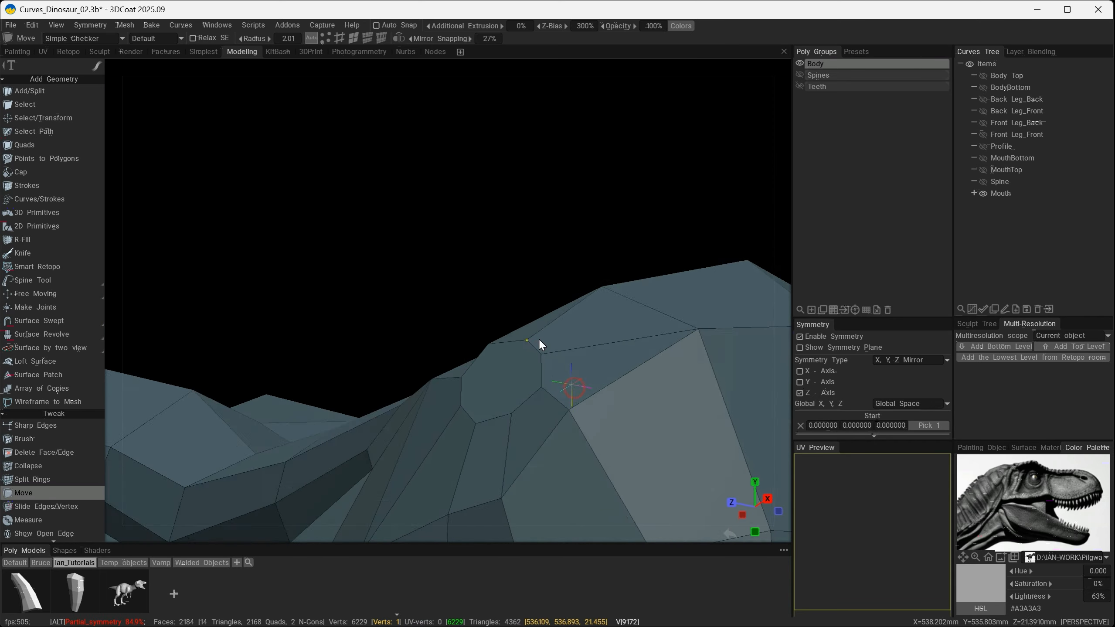
pyautogui.keyDown('alt'); pyautogui.moveTo(521, 406); pyautogui.dragTo(633, 432); pyautogui.keyUp('alt')
pyautogui.moveTo(501, 338); pyautogui.dragTo(497, 346)
pyautogui.keyDown('alt'); pyautogui.moveTo(493, 443); pyautogui.dragTo(445, 440); pyautogui.keyUp('alt')
pyautogui.scroll(-10, 490, 397)
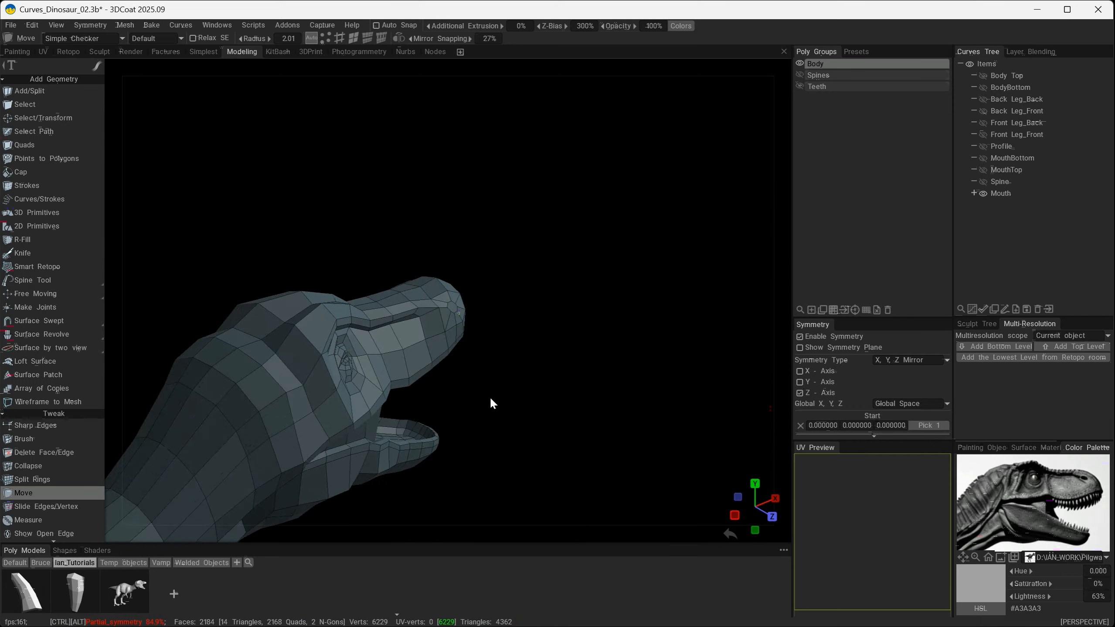
# - Adjust the lower rear edge and vertices of the nostril face so the opening is rounder from the side
pyautogui.keyDown('alt'); pyautogui.moveTo(490, 397); pyautogui.dragTo(369, 301); pyautogui.keyUp('alt')
pyautogui.scroll(5, 369, 301)
pyautogui.keyDown('alt'); pyautogui.moveTo(378, 347); pyautogui.dragTo(363, 343); pyautogui.keyUp('alt')
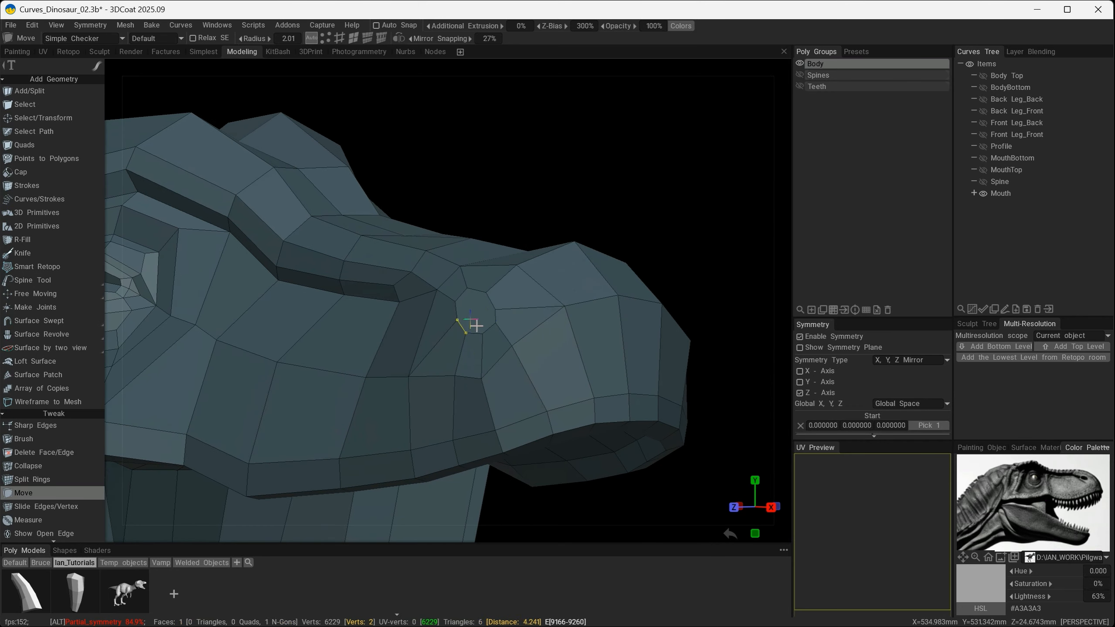
pyautogui.scroll(5, 468, 326)
pyautogui.keyDown('alt'); pyautogui.moveTo(468, 326); pyautogui.dragTo(442, 346); pyautogui.keyUp('alt')
pyautogui.keyDown('alt'); pyautogui.moveTo(507, 392); pyautogui.dragTo(448, 368); pyautogui.keyUp('alt')
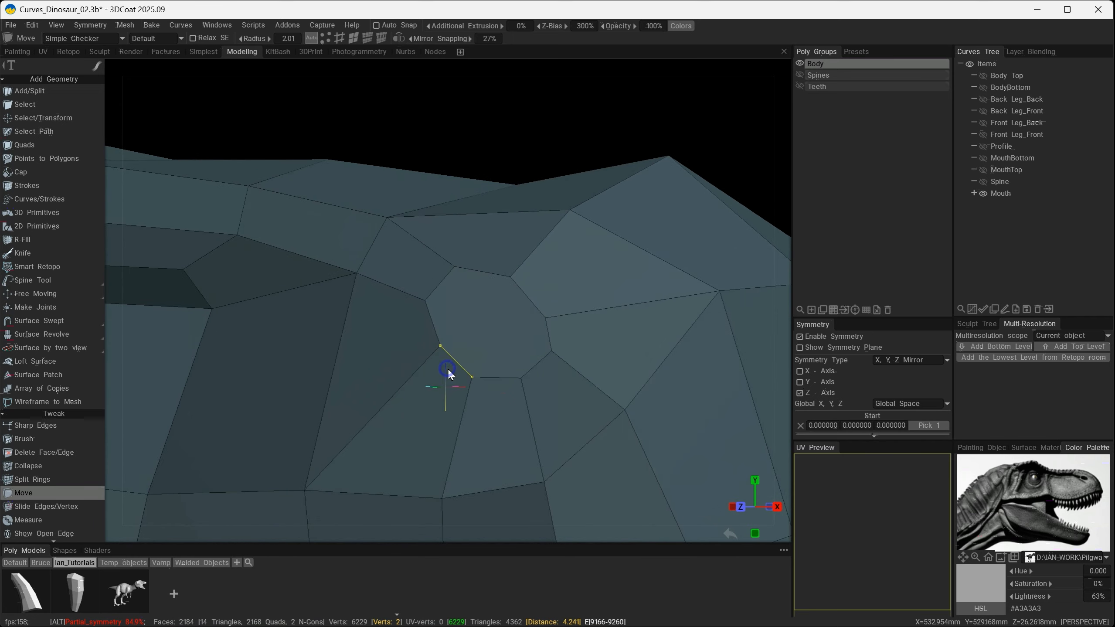
pyautogui.scroll(2, 448, 367)
pyautogui.moveTo(522, 385)
pyautogui.keyDown('alt'); pyautogui.mouseDown()
pyautogui.moveTo(457, 379)
pyautogui.moveTo(521, 371)
pyautogui.mouseUp(); pyautogui.keyUp('alt')
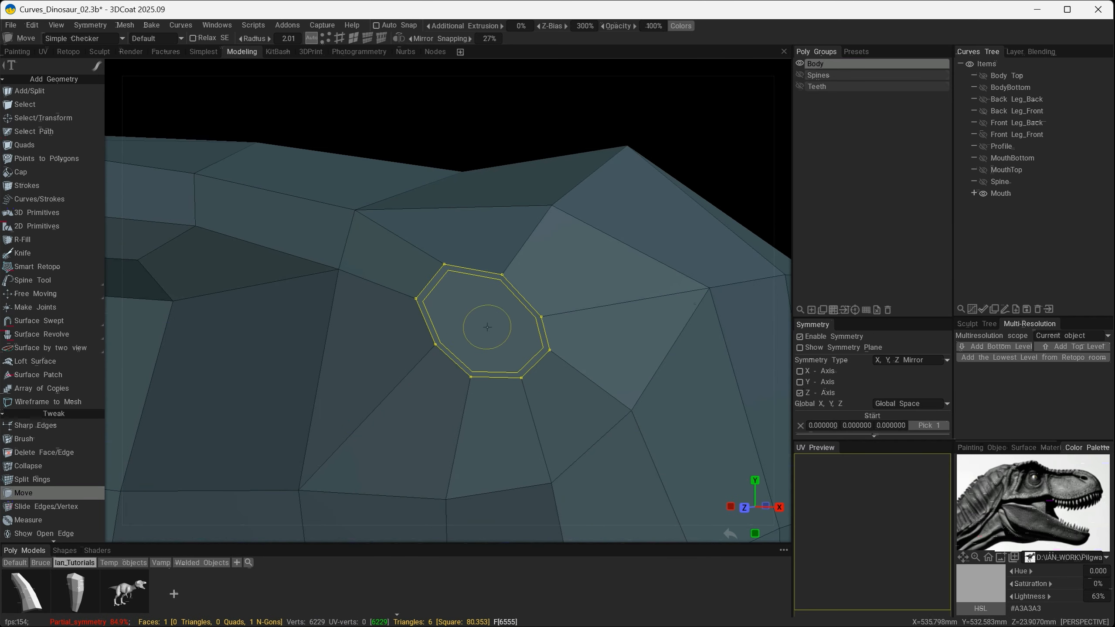
# - Select the nostril face in face mode and align its transform gizmo to the local axis
pyautogui.click(355, 40)
pyautogui.click(479, 323)
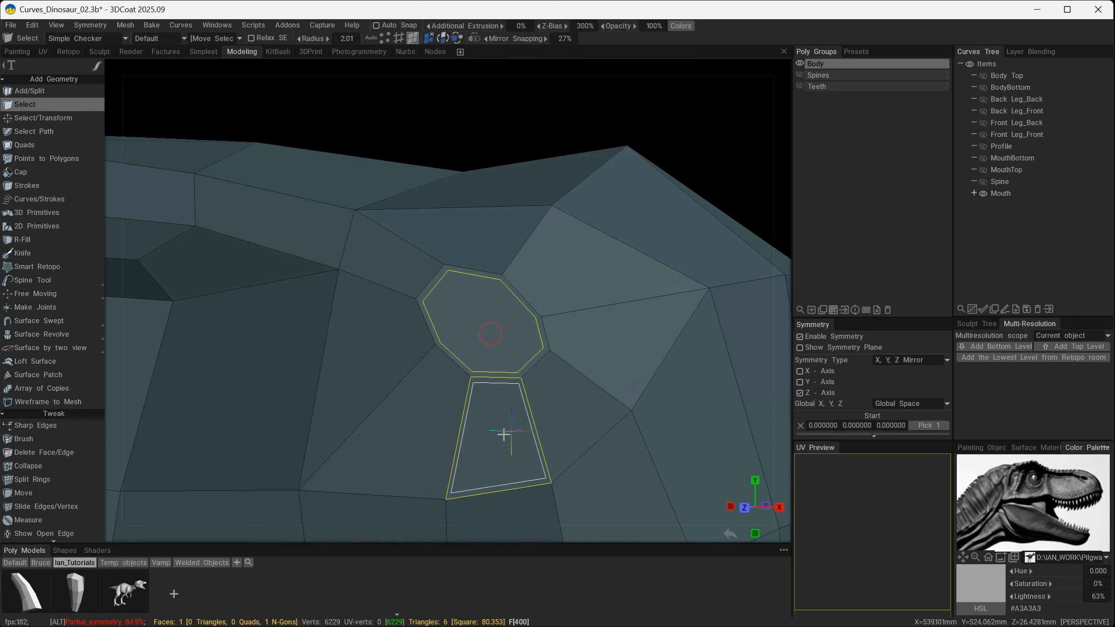
pyautogui.keyDown('alt'); pyautogui.moveTo(503, 435); pyautogui.dragTo(430, 442); pyautogui.keyUp('alt')
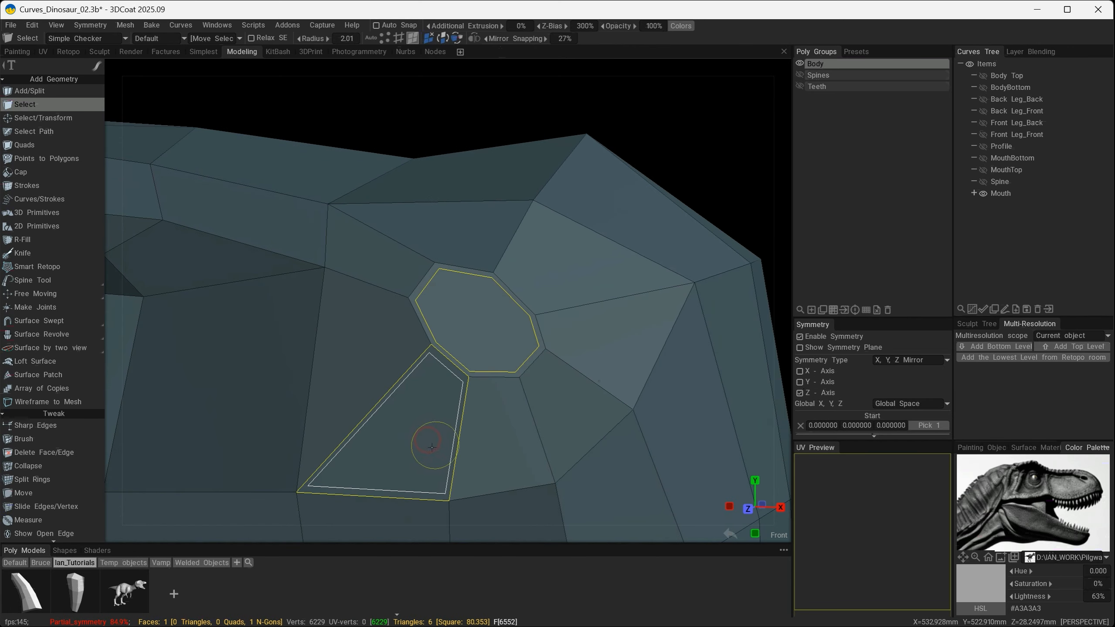
pyautogui.press('space')
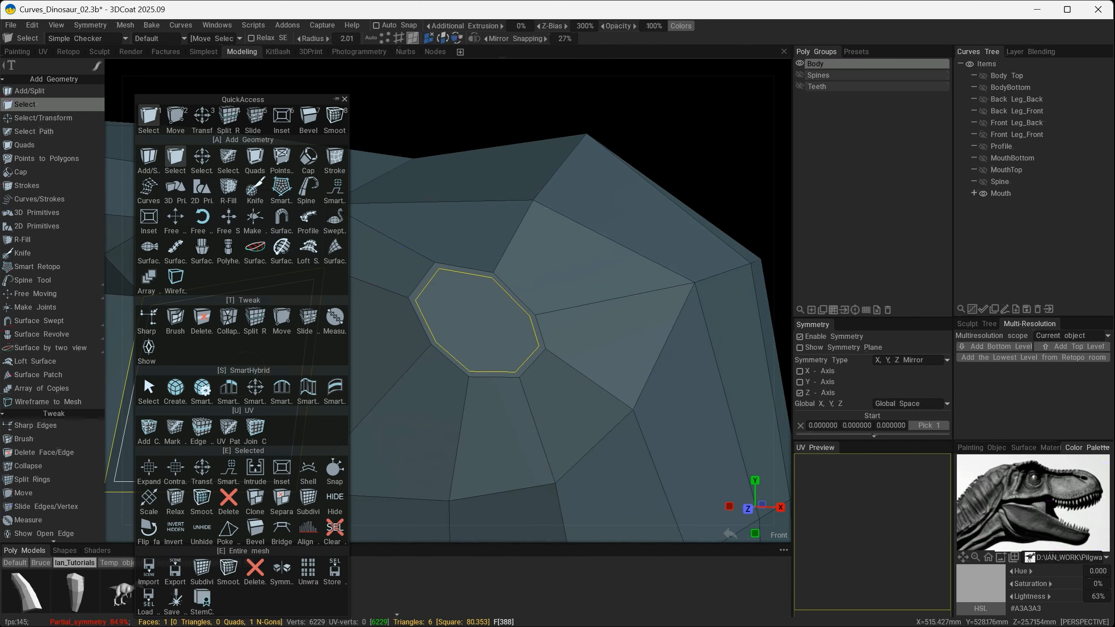
pyautogui.click(199, 118)
pyautogui.keyDown('alt'); pyautogui.moveTo(471, 349); pyautogui.dragTo(633, 325); pyautogui.keyUp('alt')
pyautogui.click(198, 163)
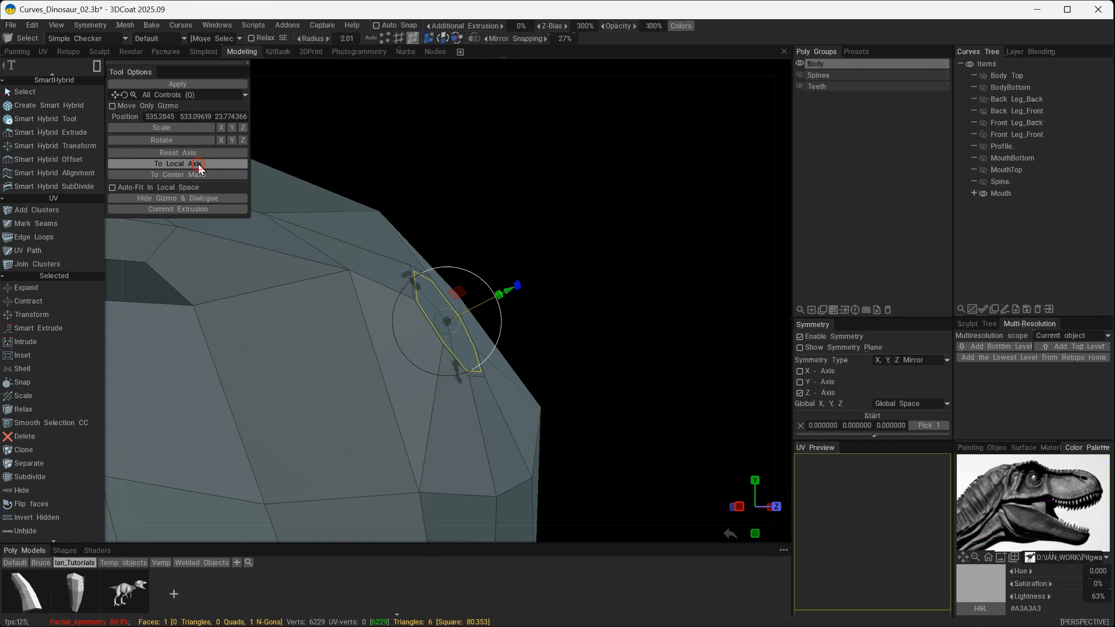
# - Extrude the nostril face inward twice, scaling it smaller each time, to hollow out the nostril
pyautogui.click(217, 207)
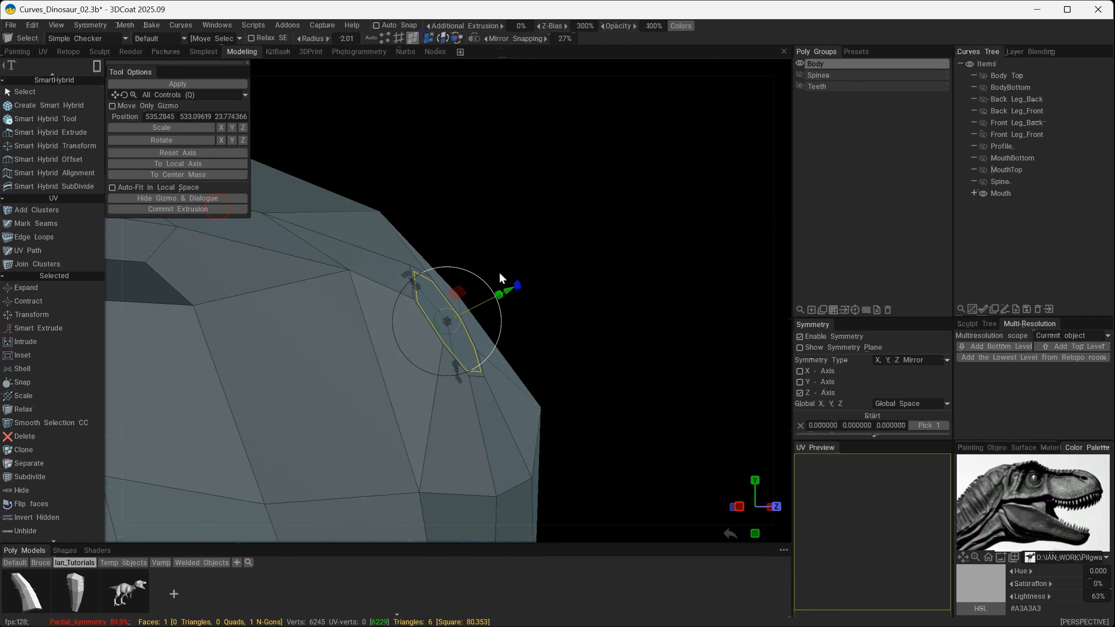
pyautogui.moveTo(507, 293); pyautogui.dragTo(371, 391)
pyautogui.moveTo(393, 332); pyautogui.dragTo(352, 303)
pyautogui.click(206, 209)
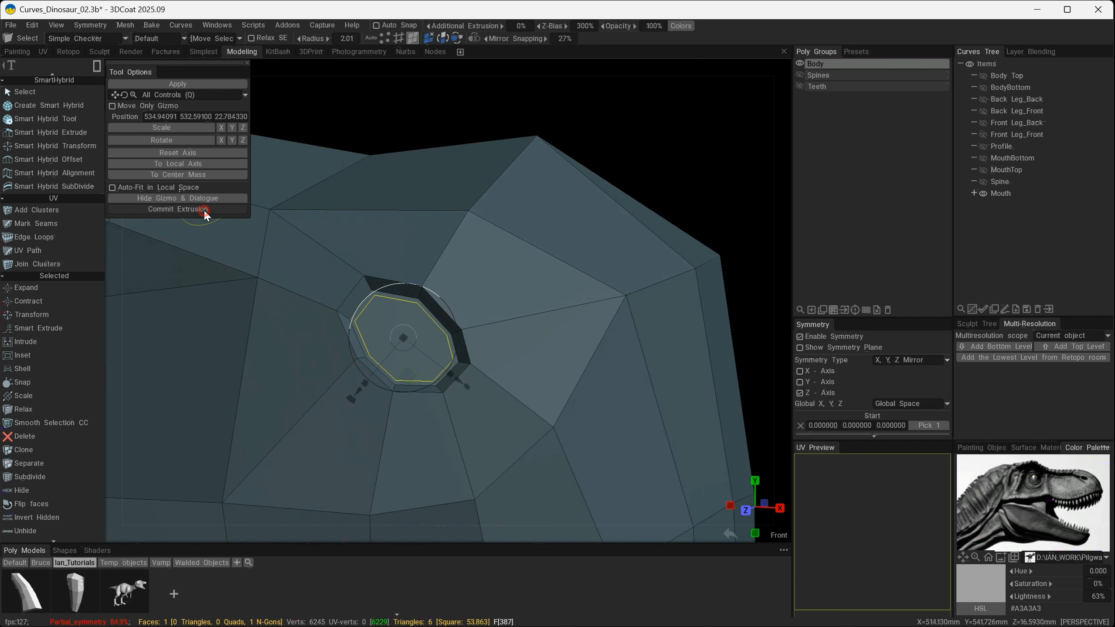
pyautogui.keyDown('alt'); pyautogui.moveTo(238, 305); pyautogui.dragTo(454, 347); pyautogui.keyUp('alt')
pyautogui.press('Escape')
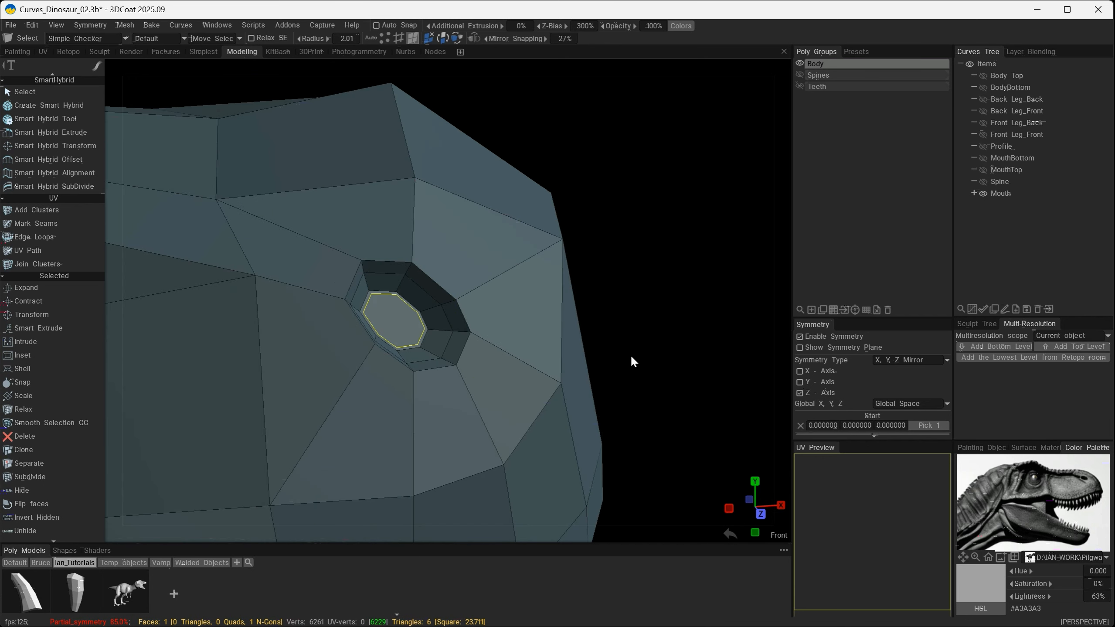
# - Add one edge loop around the nostril opening with Split Rings, about midway across the surrounding faces
pyautogui.keyDown('alt'); pyautogui.moveTo(697, 313); pyautogui.dragTo(521, 320); pyautogui.keyUp('alt')
pyautogui.keyDown('alt'); pyautogui.moveTo(521, 320); pyautogui.dragTo(446, 359, button='right'); pyautogui.keyUp('alt')
pyautogui.keyDown('alt'); pyautogui.moveTo(454, 363); pyautogui.dragTo(483, 378); pyautogui.keyUp('alt')
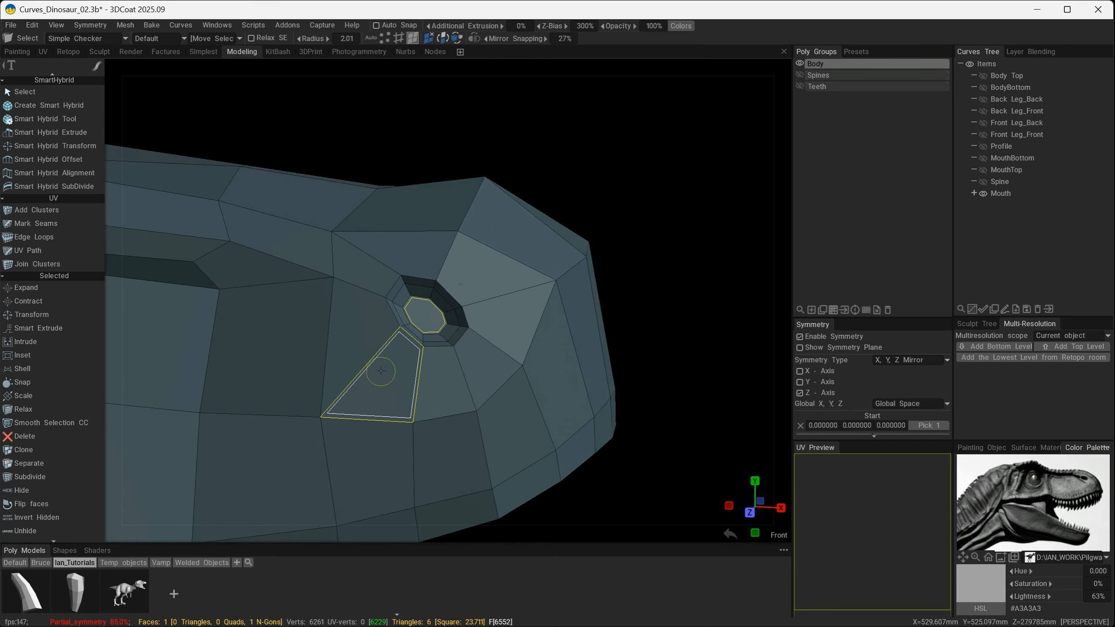
pyautogui.press('space')
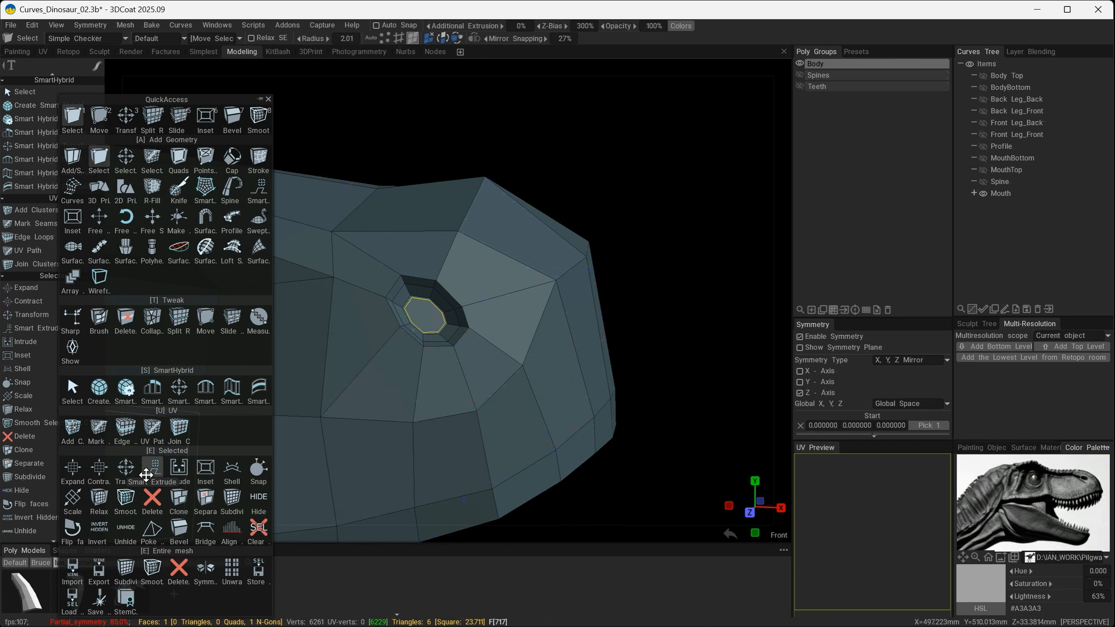
pyautogui.click(178, 319)
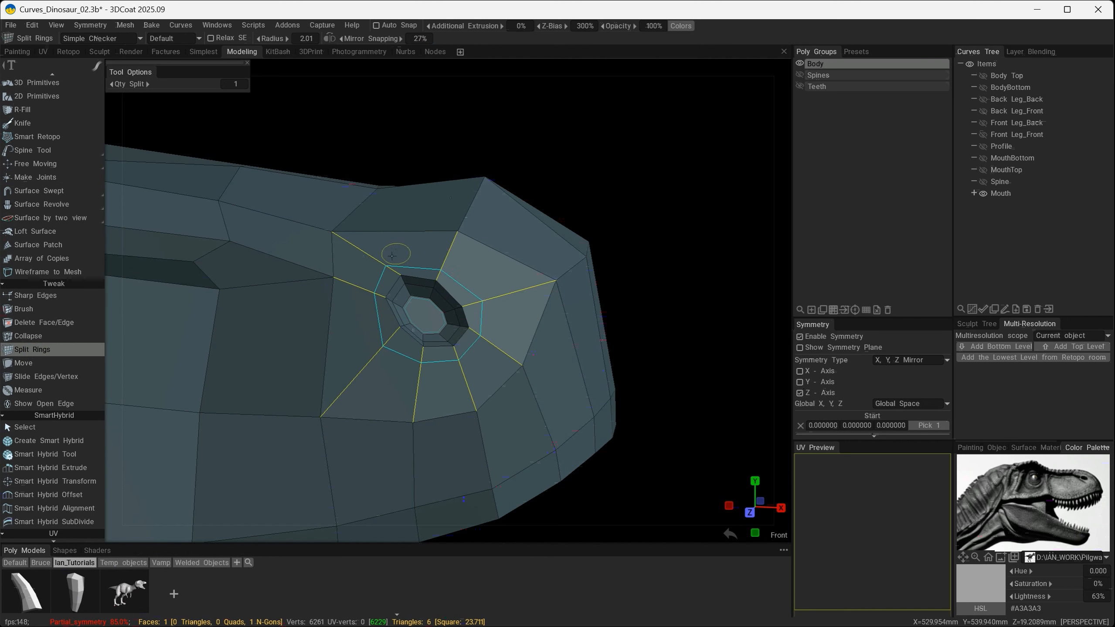
pyautogui.click(372, 270)
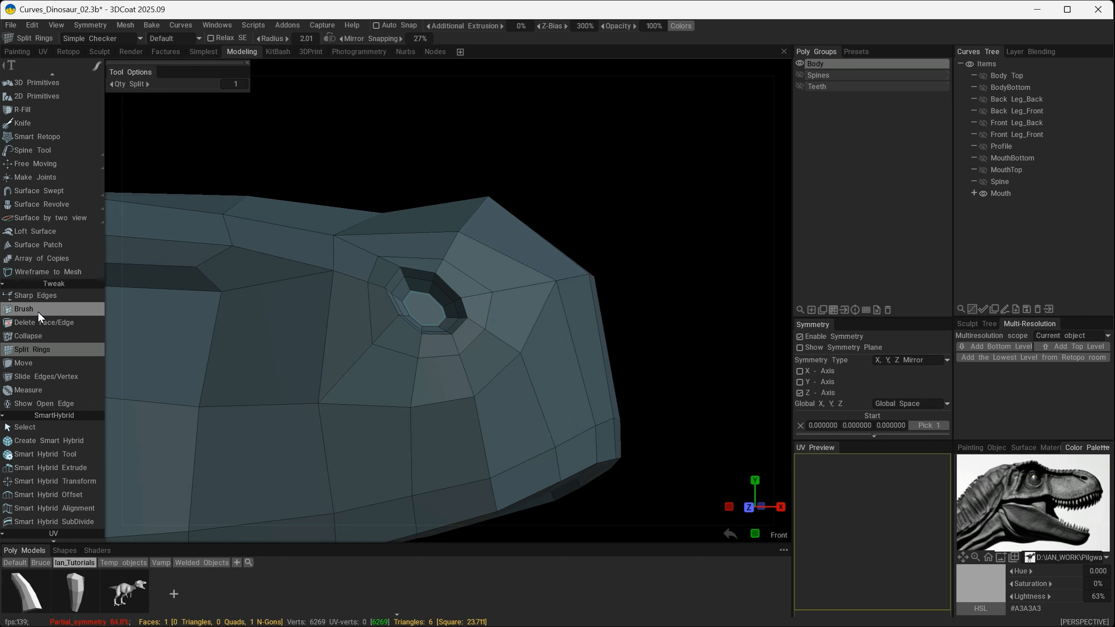
# - Move the vertices of the nostril's rim and surrounding loop in vertex mode to round the opening
pyautogui.click(34, 362)
pyautogui.scroll(3, 461, 281)
pyautogui.moveTo(460, 282)
pyautogui.keyDown('alt'); pyautogui.mouseDown()
pyautogui.moveTo(378, 267)
pyautogui.moveTo(429, 311)
pyautogui.moveTo(369, 263)
pyautogui.moveTo(316, 331)
pyautogui.moveTo(360, 293)
pyautogui.moveTo(376, 351)
pyautogui.moveTo(428, 241)
pyautogui.moveTo(473, 284)
pyautogui.moveTo(455, 328)
pyautogui.mouseUp(); pyautogui.keyUp('alt')
pyautogui.click(326, 41)
pyautogui.keyDown('alt'); pyautogui.moveTo(373, 366); pyautogui.dragTo(309, 397); pyautogui.keyUp('alt')
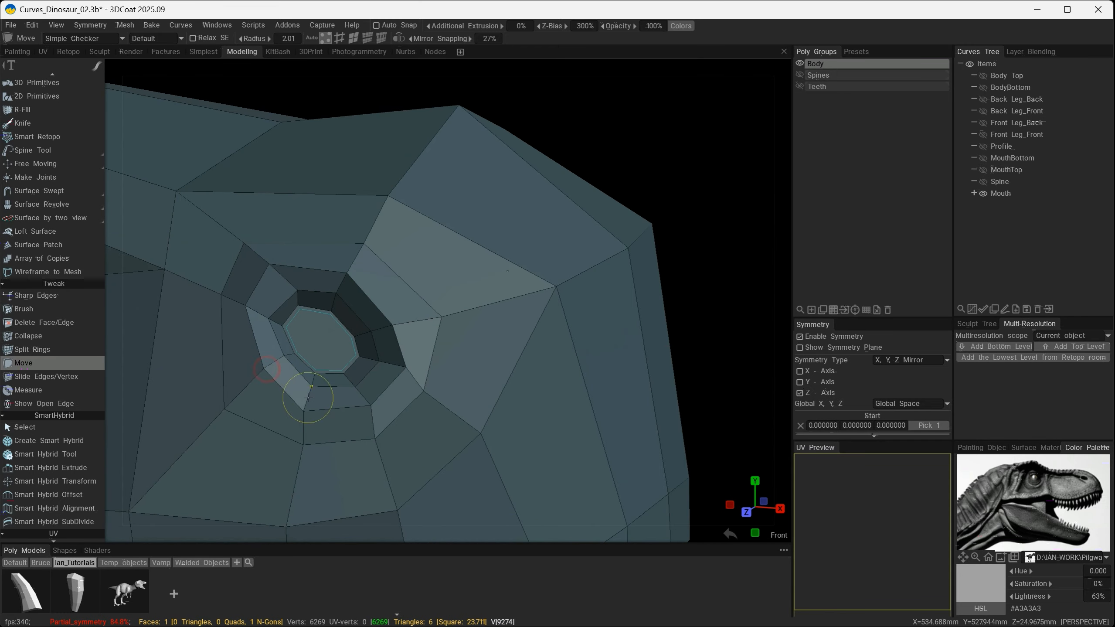
pyautogui.keyDown('alt'); pyautogui.moveTo(406, 377); pyautogui.dragTo(259, 419); pyautogui.keyUp('alt')
pyautogui.scroll(-5, 268, 414)
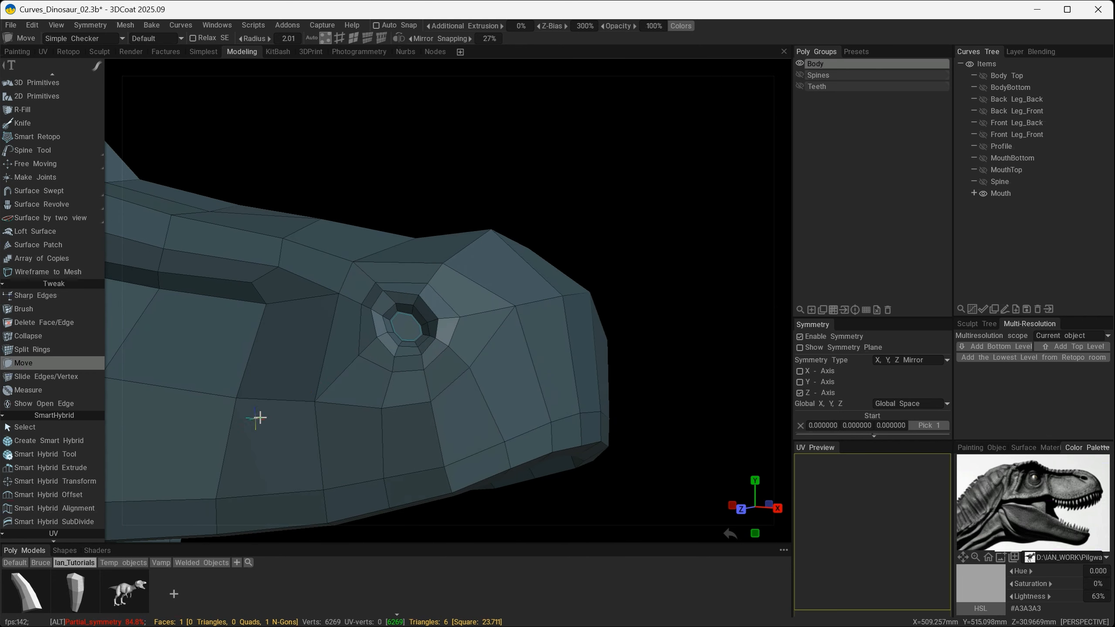
pyautogui.scroll(5, 313, 382)
pyautogui.keyDown('alt'); pyautogui.moveTo(322, 382); pyautogui.dragTo(334, 387); pyautogui.keyUp('alt')
pyautogui.scroll(5, 348, 398)
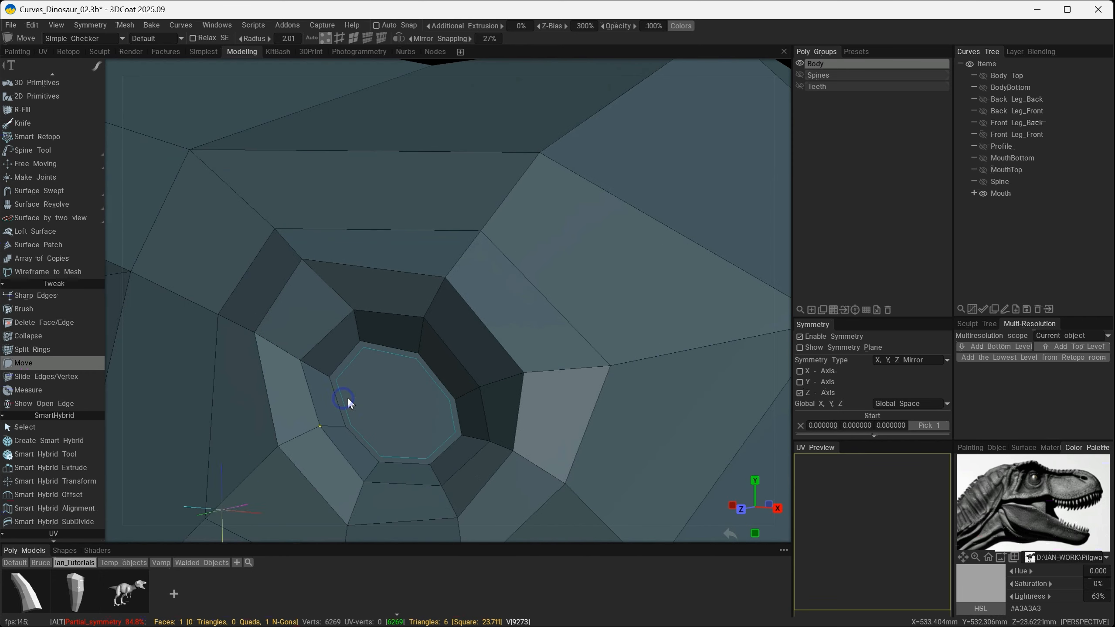
pyautogui.keyDown('alt'); pyautogui.moveTo(408, 459); pyautogui.dragTo(425, 457); pyautogui.keyUp('alt')
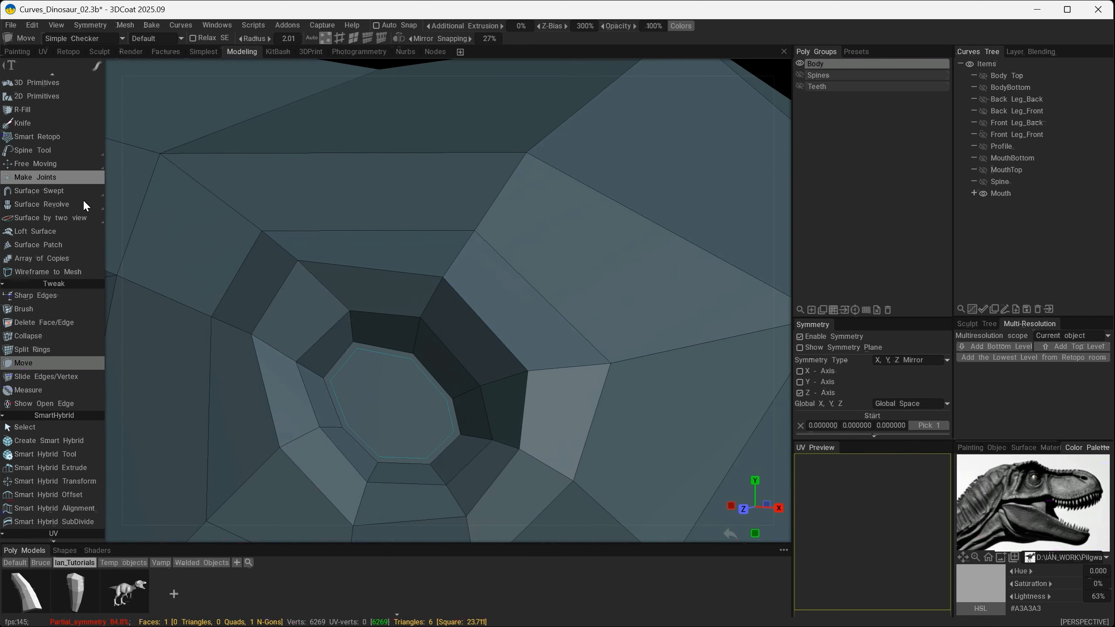
# - Split the nostril's inner face into quads by connecting opposite vertices with Add/Split
pyautogui.scroll(3, 83, 199)
pyautogui.click(54, 93)
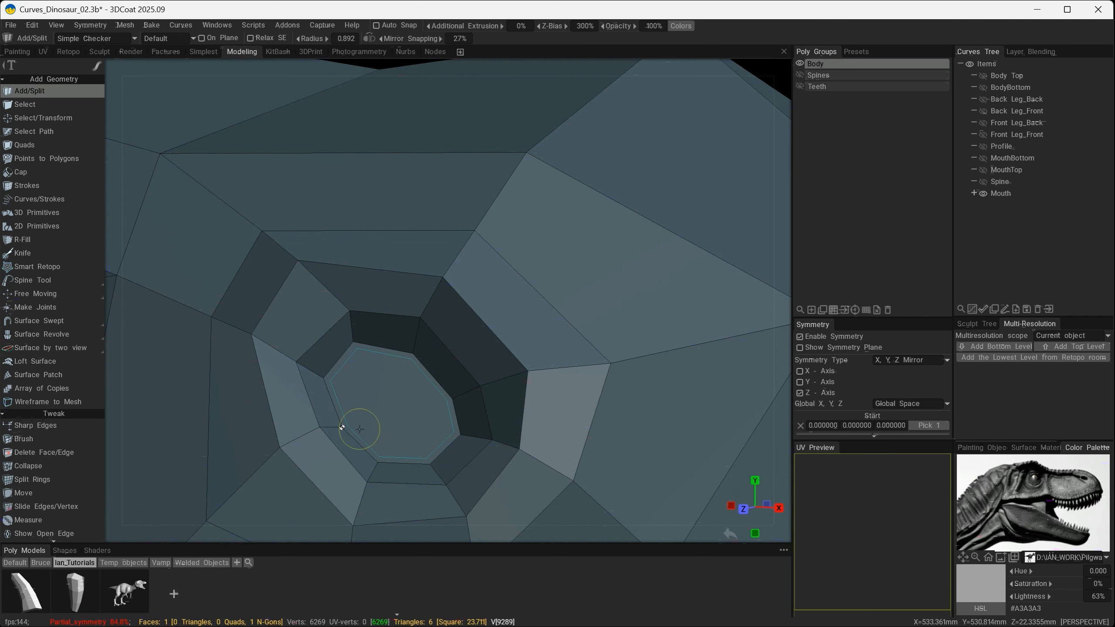
pyautogui.moveTo(343, 427); pyautogui.dragTo(414, 354)
pyautogui.press('Escape')
pyautogui.keyDown('alt'); pyautogui.moveTo(451, 458); pyautogui.dragTo(441, 468); pyautogui.keyUp('alt')
pyautogui.click(386, 456)
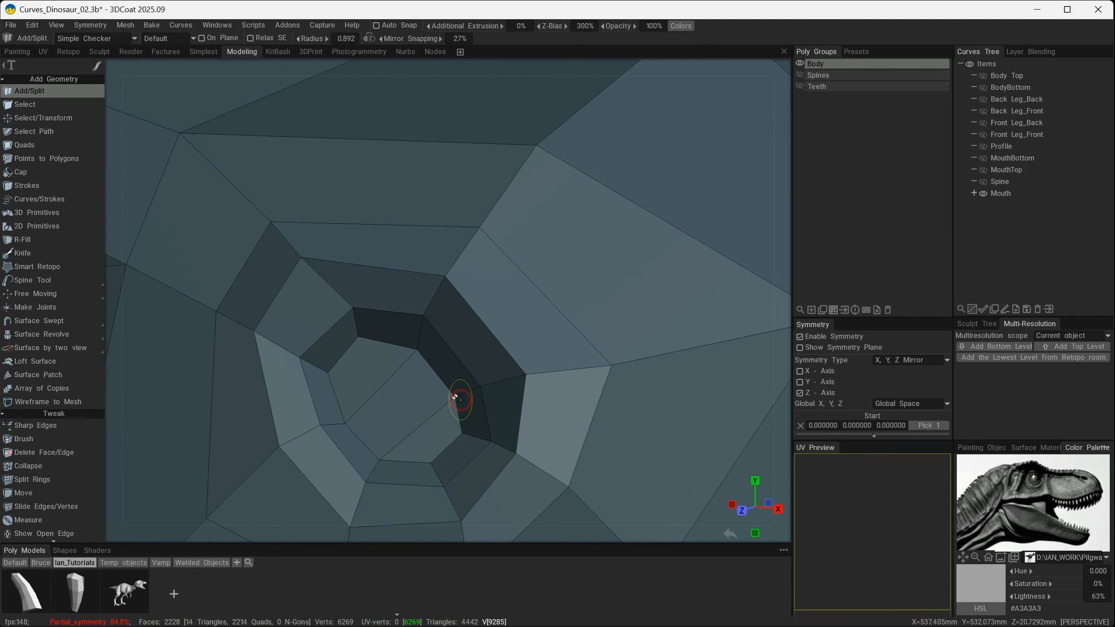
pyautogui.moveTo(455, 397); pyautogui.dragTo(475, 463)
# - Subdivide the entire mesh and examine the smoothed head, brow ridge and nostril from several angles
pyautogui.moveTo(612, 416)
pyautogui.keyDown('alt'); pyautogui.mouseDown(button='right')
pyautogui.moveTo(558, 396)
pyautogui.moveTo(600, 415)
pyautogui.mouseUp(button='right'); pyautogui.keyUp('alt')
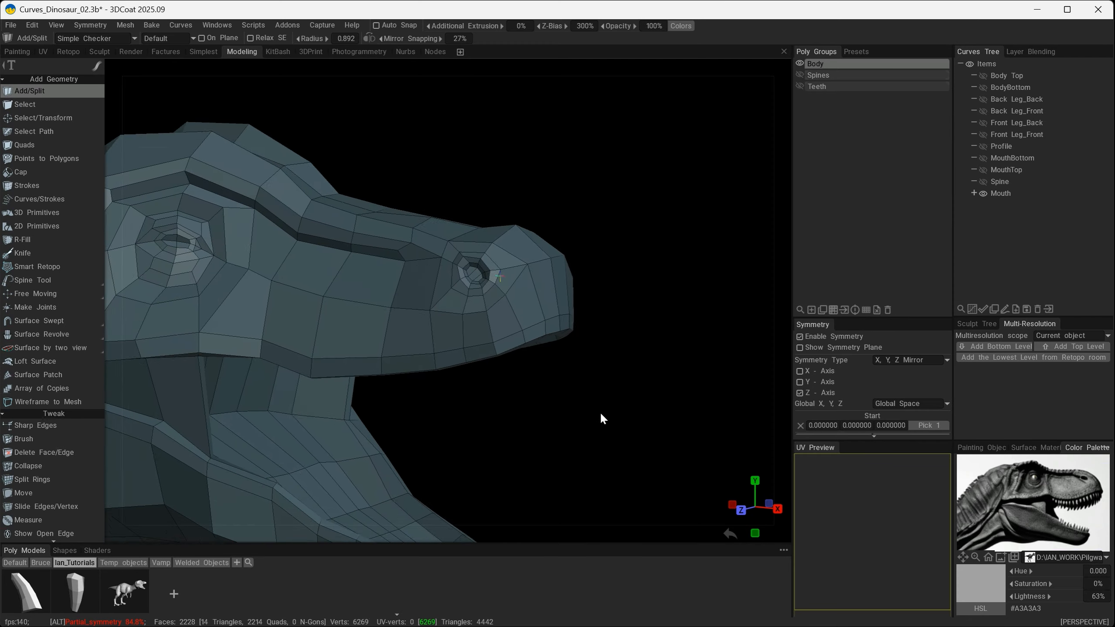
pyautogui.keyDown('alt'); pyautogui.moveTo(600, 414); pyautogui.dragTo(672, 323, button='middle'); pyautogui.keyUp('alt')
pyautogui.keyDown('alt'); pyautogui.moveTo(610, 411); pyautogui.dragTo(628, 393); pyautogui.keyUp('alt')
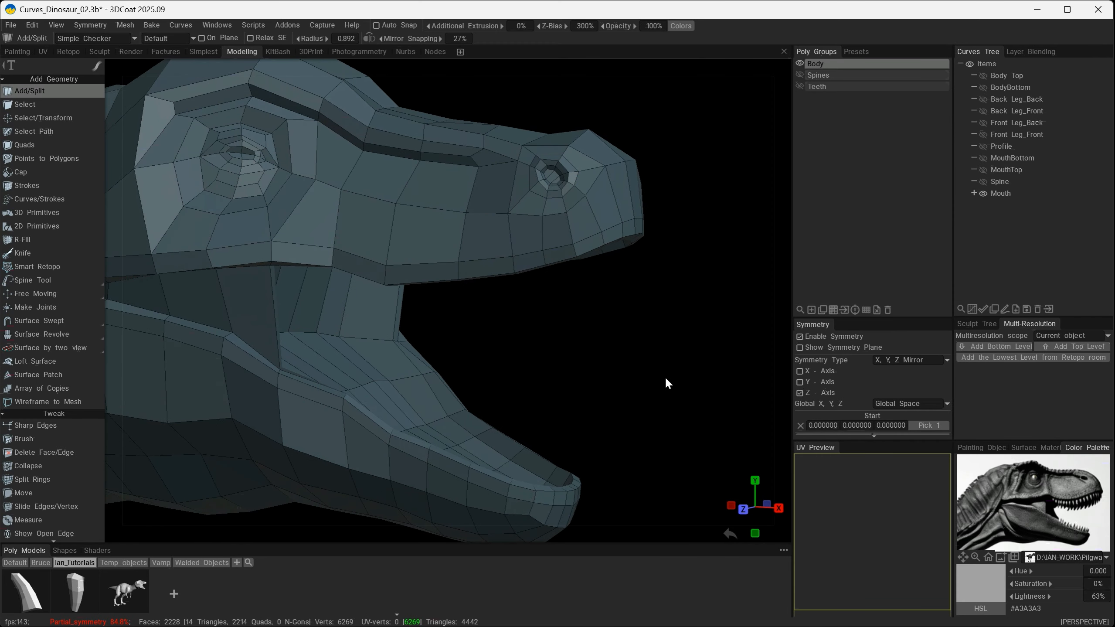
pyautogui.hotkey('shift', 'd')
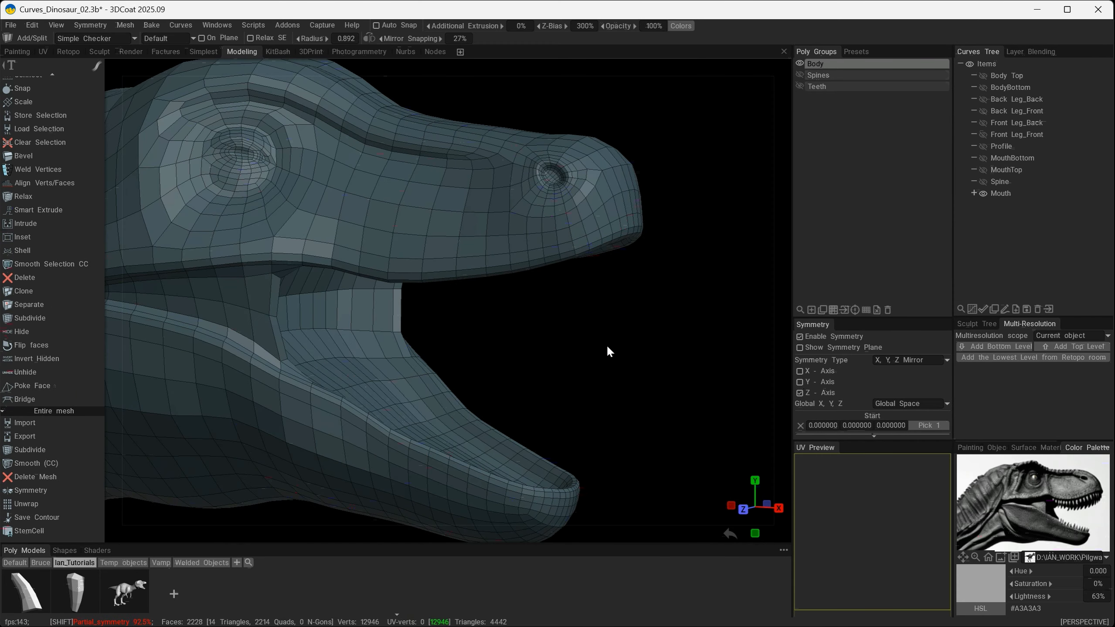
pyautogui.keyDown('alt'); pyautogui.moveTo(624, 363); pyautogui.dragTo(468, 391); pyautogui.keyUp('alt')
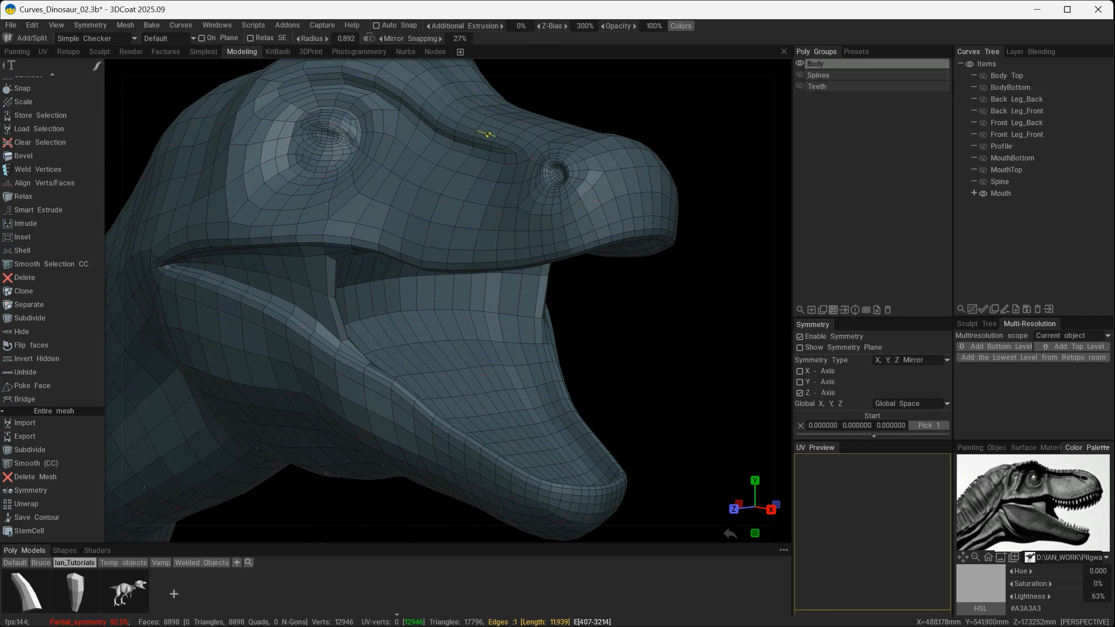
pyautogui.keyDown('alt'); pyautogui.moveTo(532, 247); pyautogui.dragTo(544, 247); pyautogui.keyUp('alt')
pyautogui.keyDown('alt'); pyautogui.moveTo(544, 247); pyautogui.dragTo(533, 391, button='middle'); pyautogui.keyUp('alt')
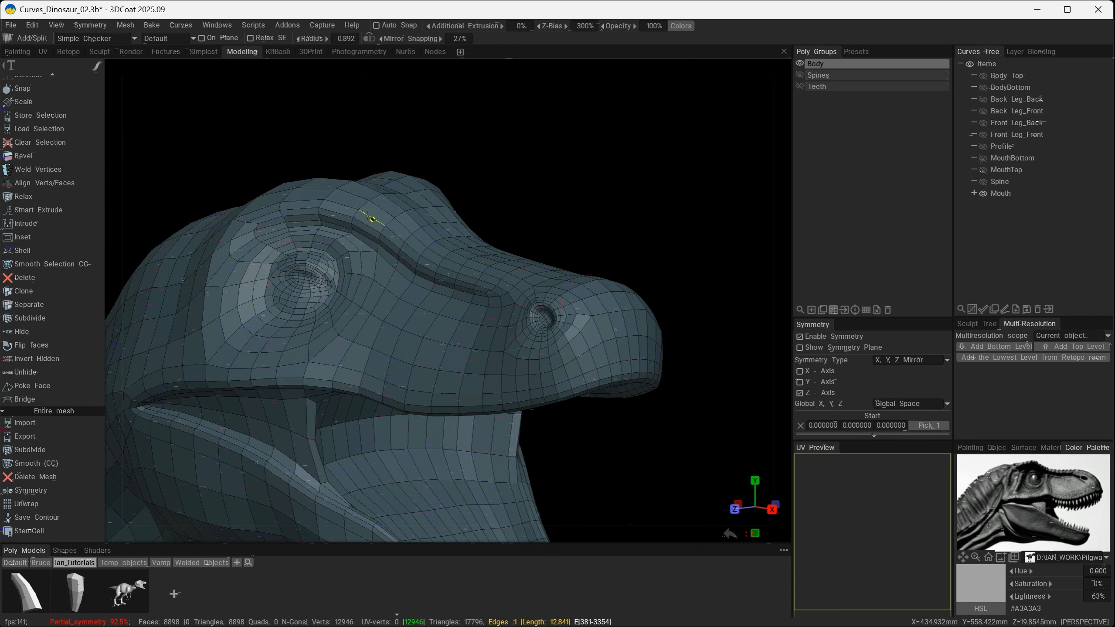
pyautogui.keyDown('alt'); pyautogui.moveTo(232, 241); pyautogui.dragTo(301, 233); pyautogui.keyUp('alt')
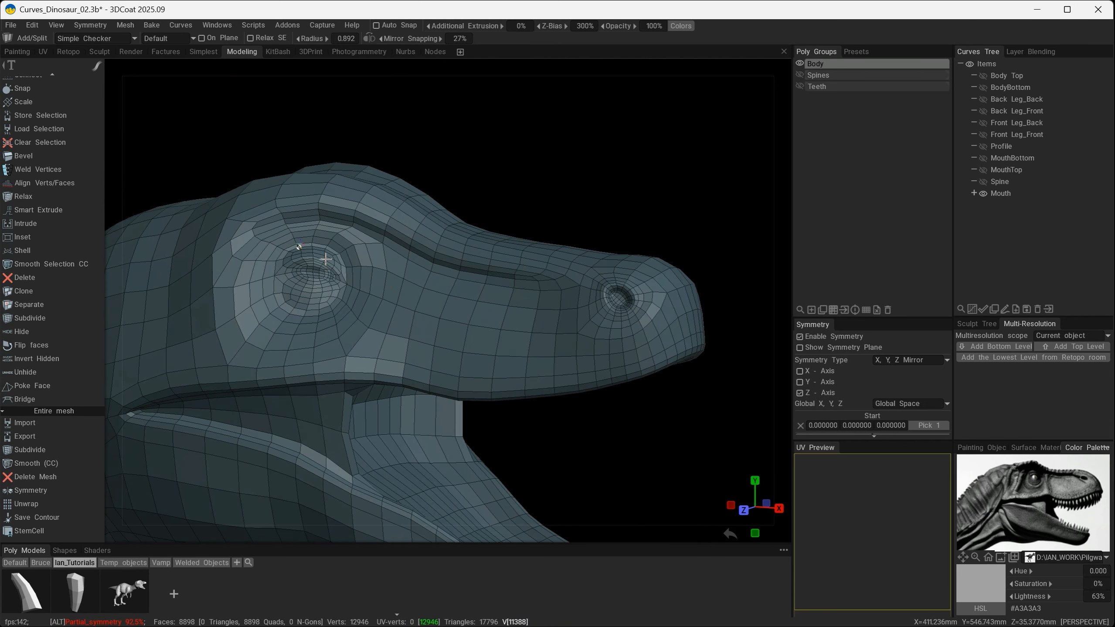
# - Undo the subdivision to return to the low-poly mesh
pyautogui.keyDown('alt'); pyautogui.moveTo(564, 363); pyautogui.dragTo(540, 355, button='right'); pyautogui.keyUp('alt')
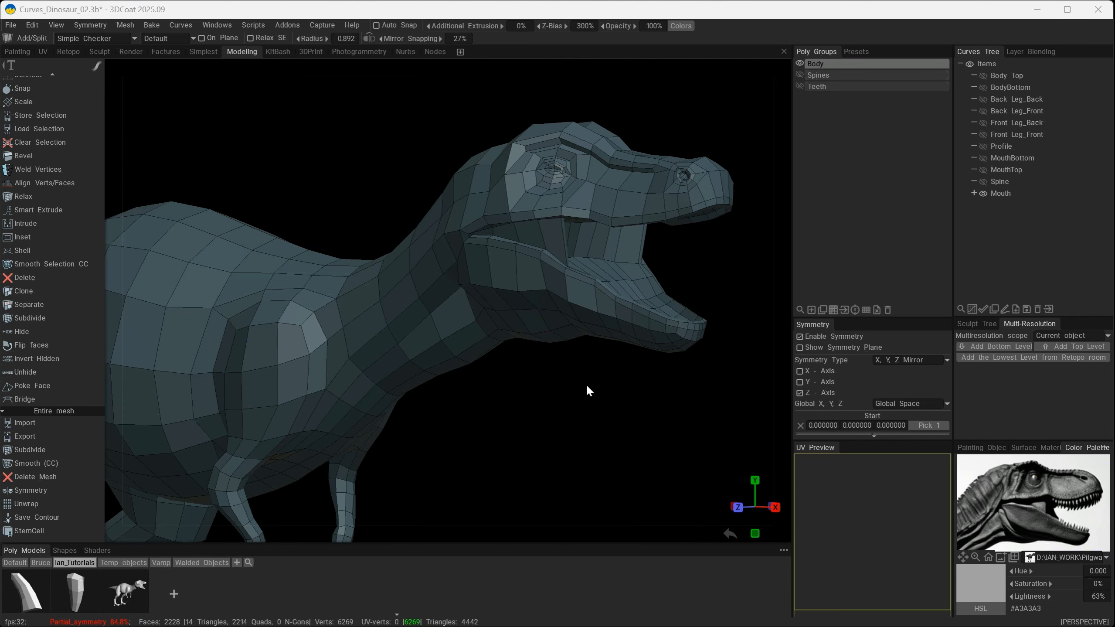
pyautogui.click(515, 418)
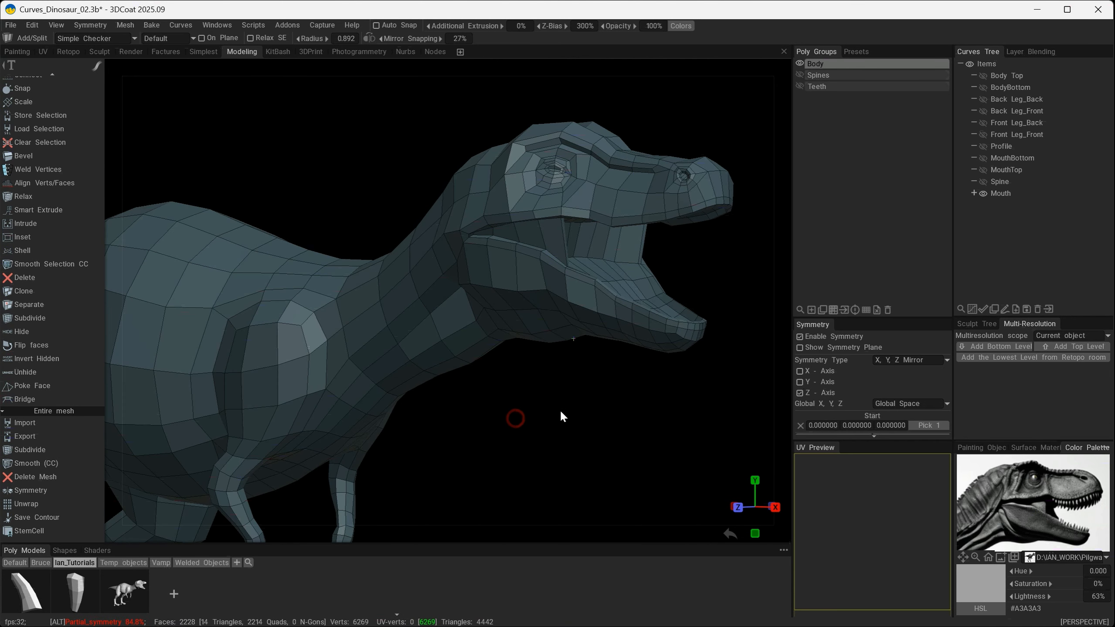
pyautogui.moveTo(544, 415)
pyautogui.keyDown('alt'); pyautogui.mouseDown()
pyautogui.moveTo(574, 407)
pyautogui.moveTo(530, 414)
pyautogui.mouseUp(); pyautogui.keyUp('alt')
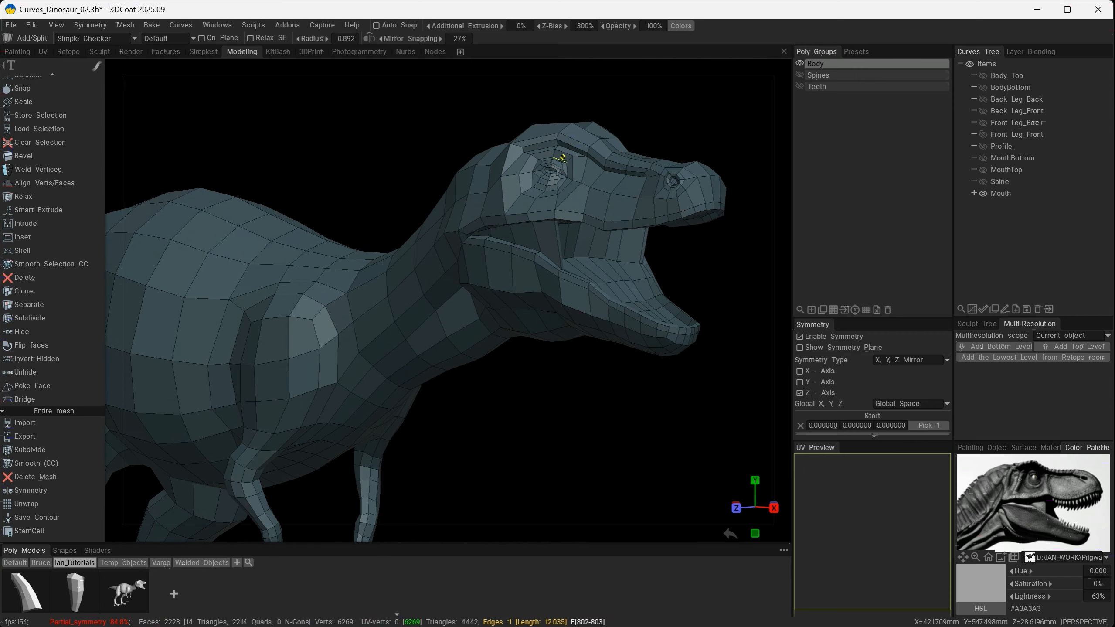